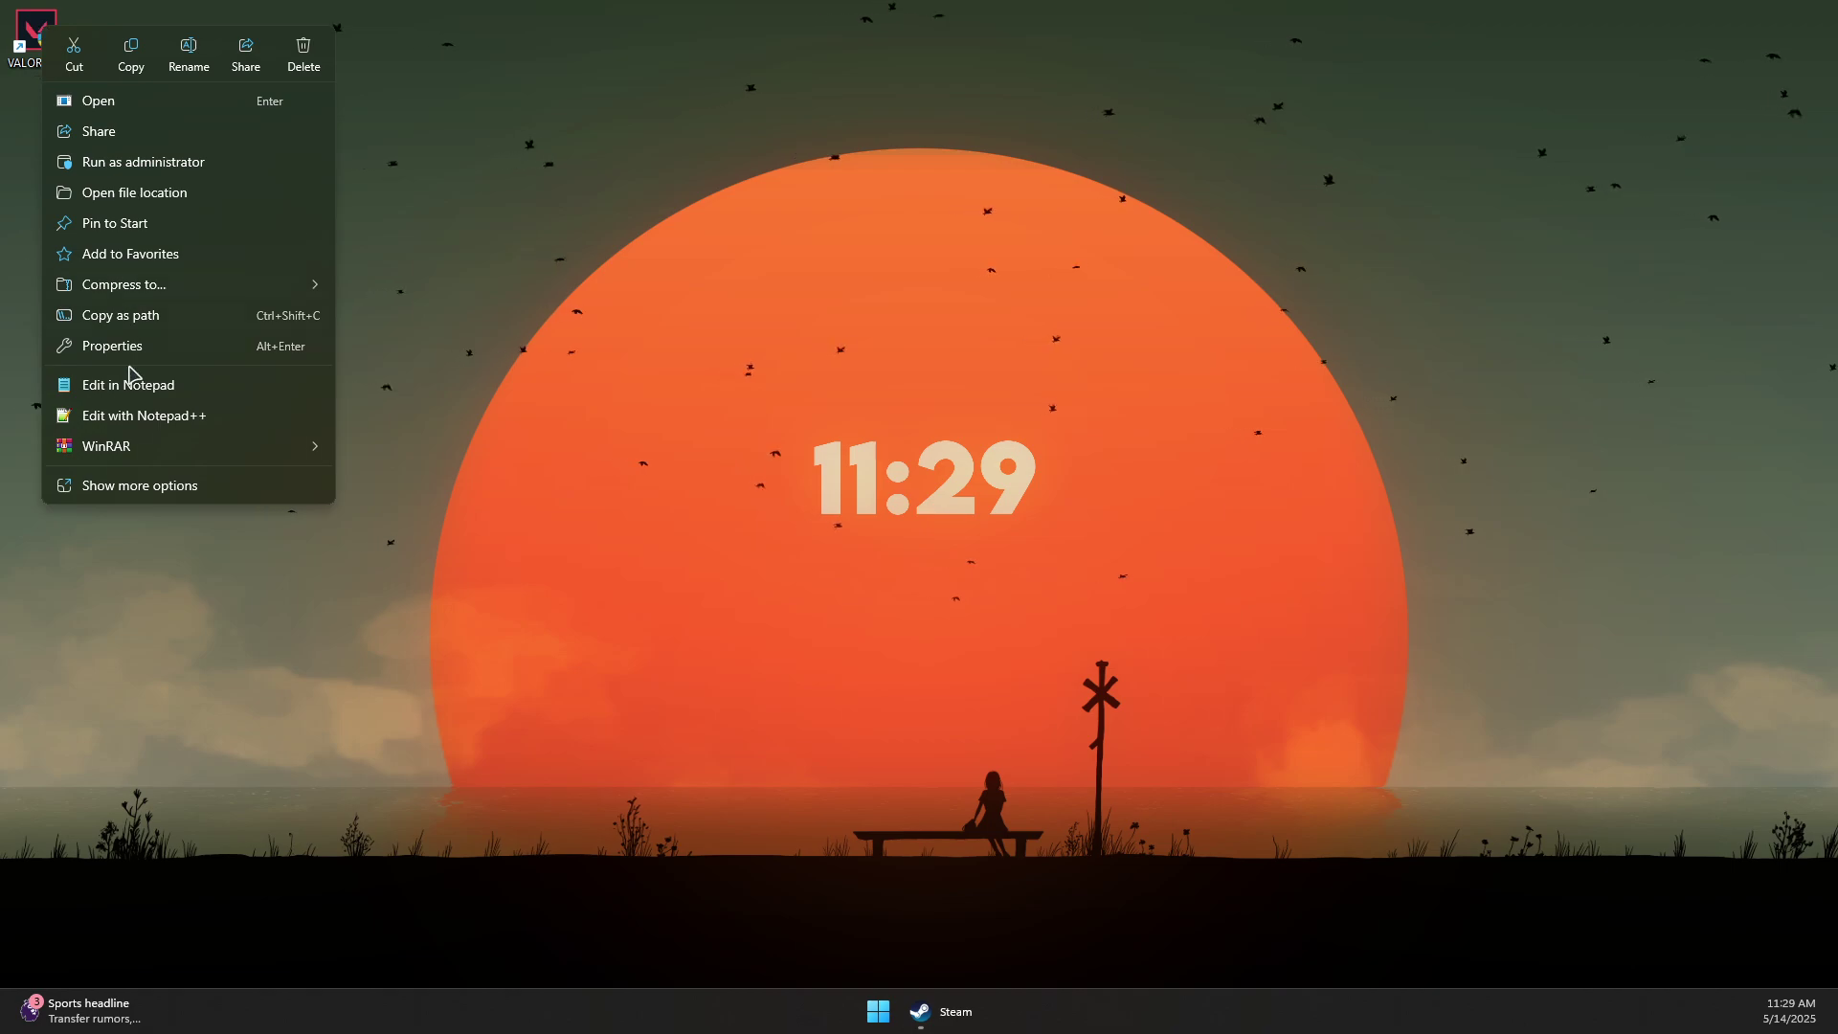
# Review the VALORANT shortcut's compatibility properties for disabled fullscreen optimizations and running as administrator, and close them with OK.
pyautogui.click(132, 485)
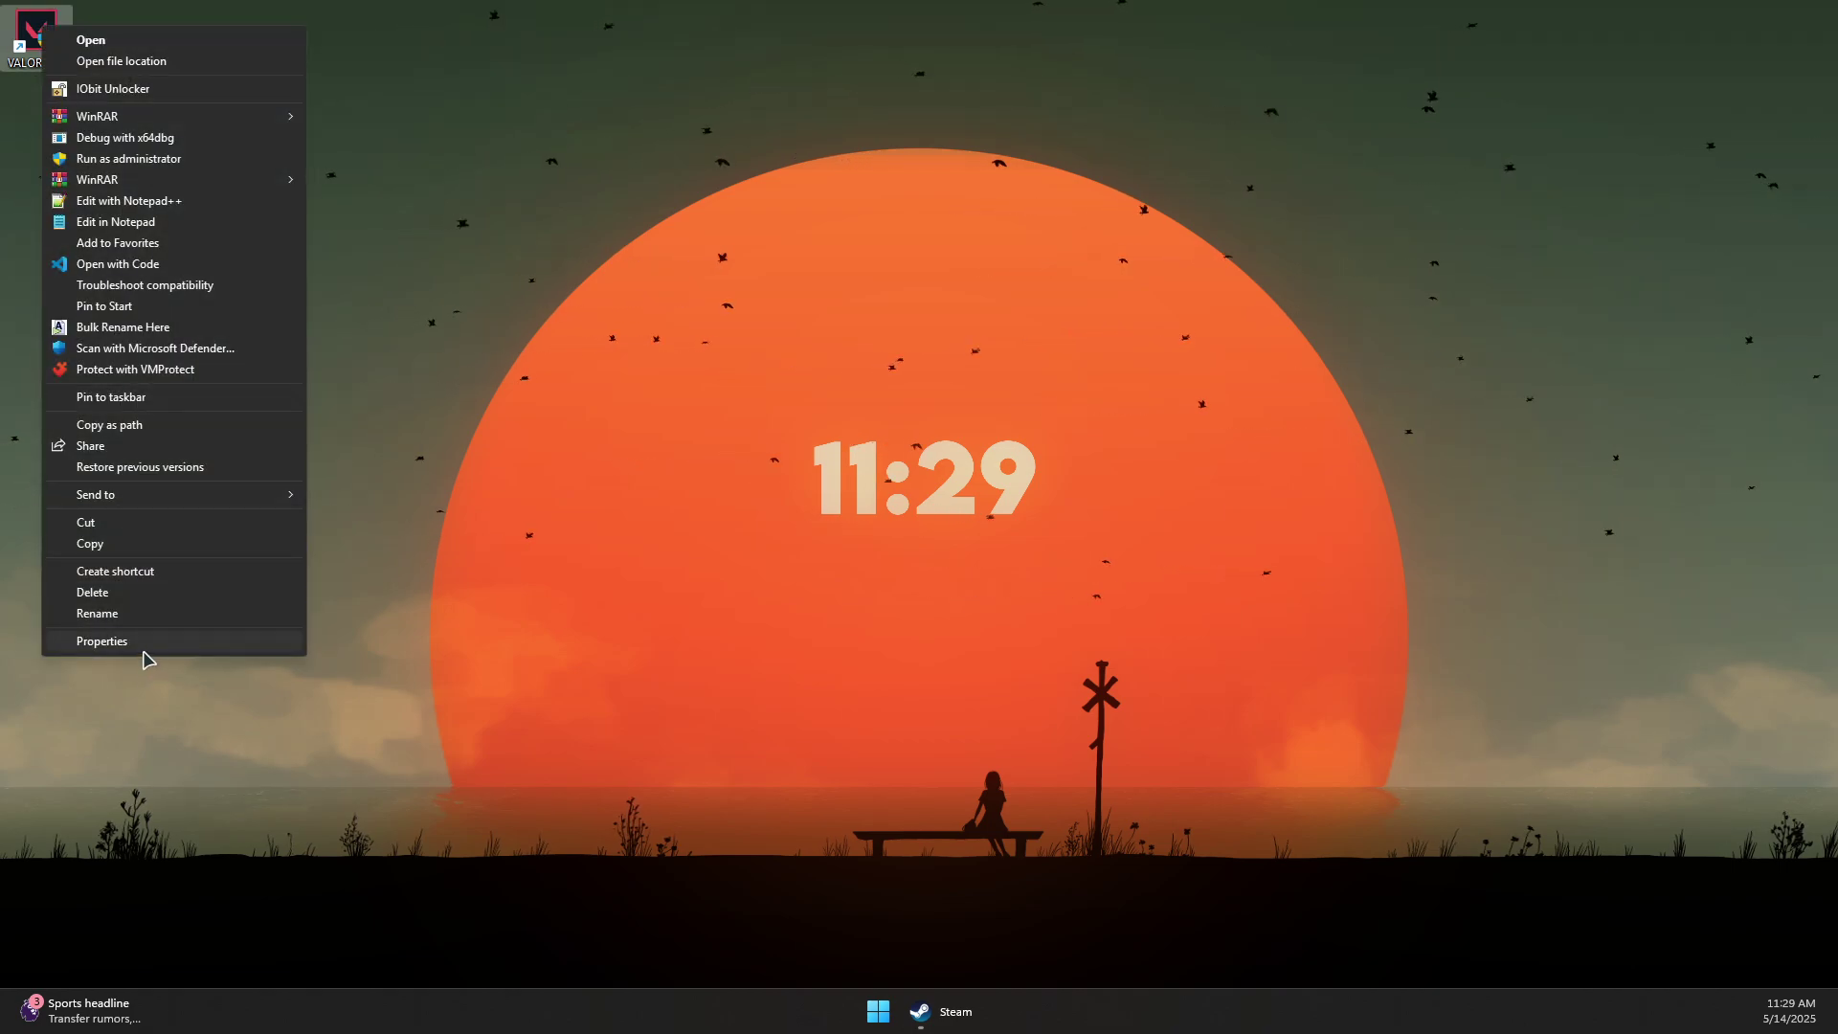
pyautogui.click(122, 642)
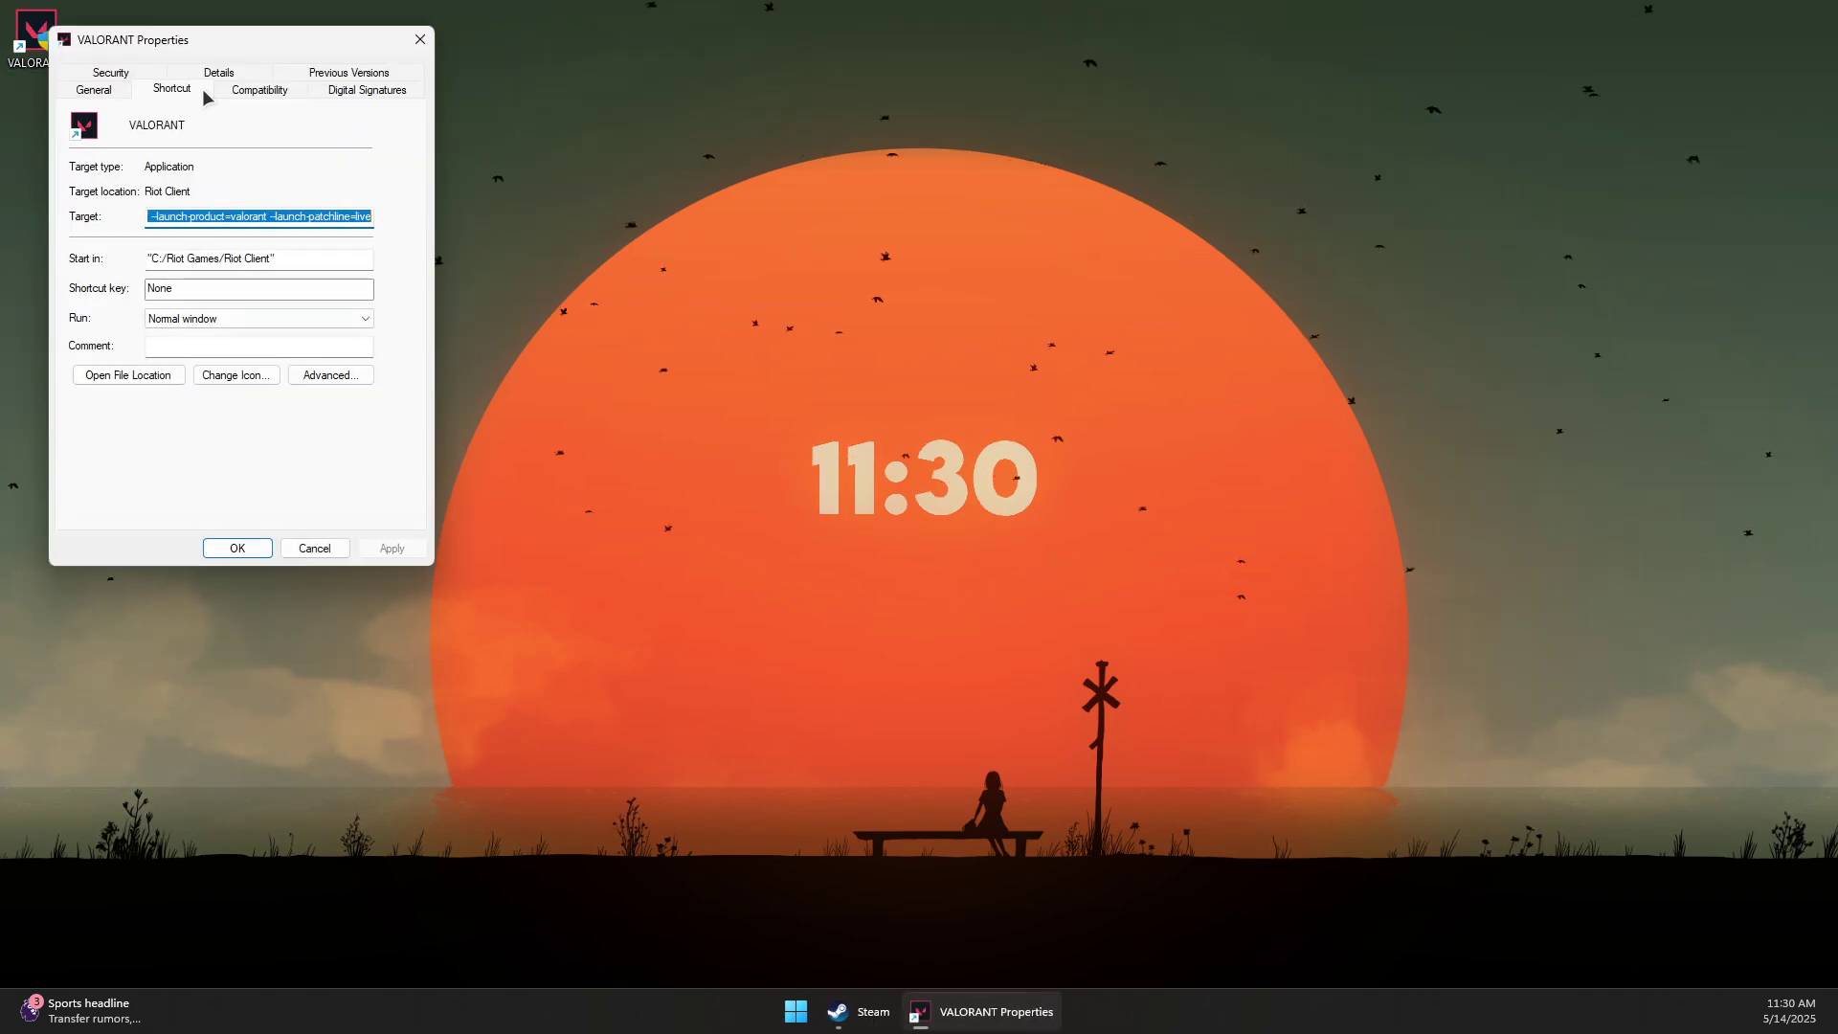
pyautogui.click(392, 203)
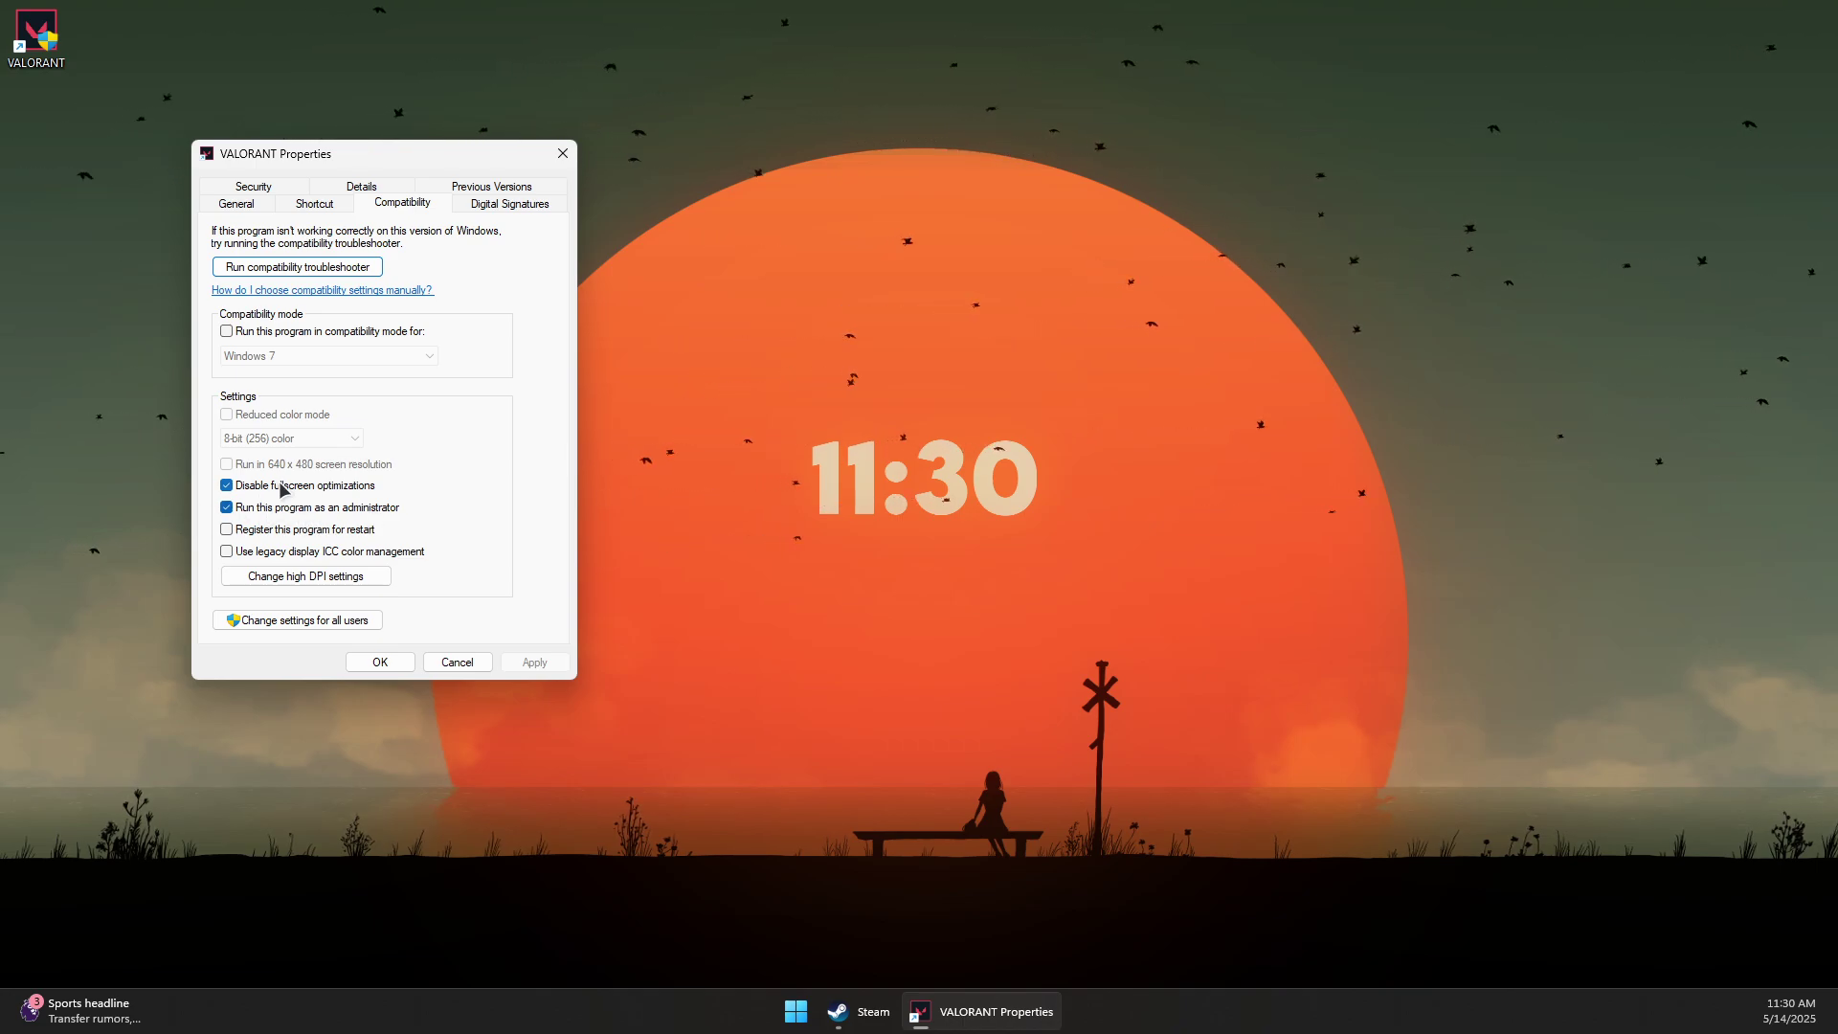
pyautogui.click(380, 663)
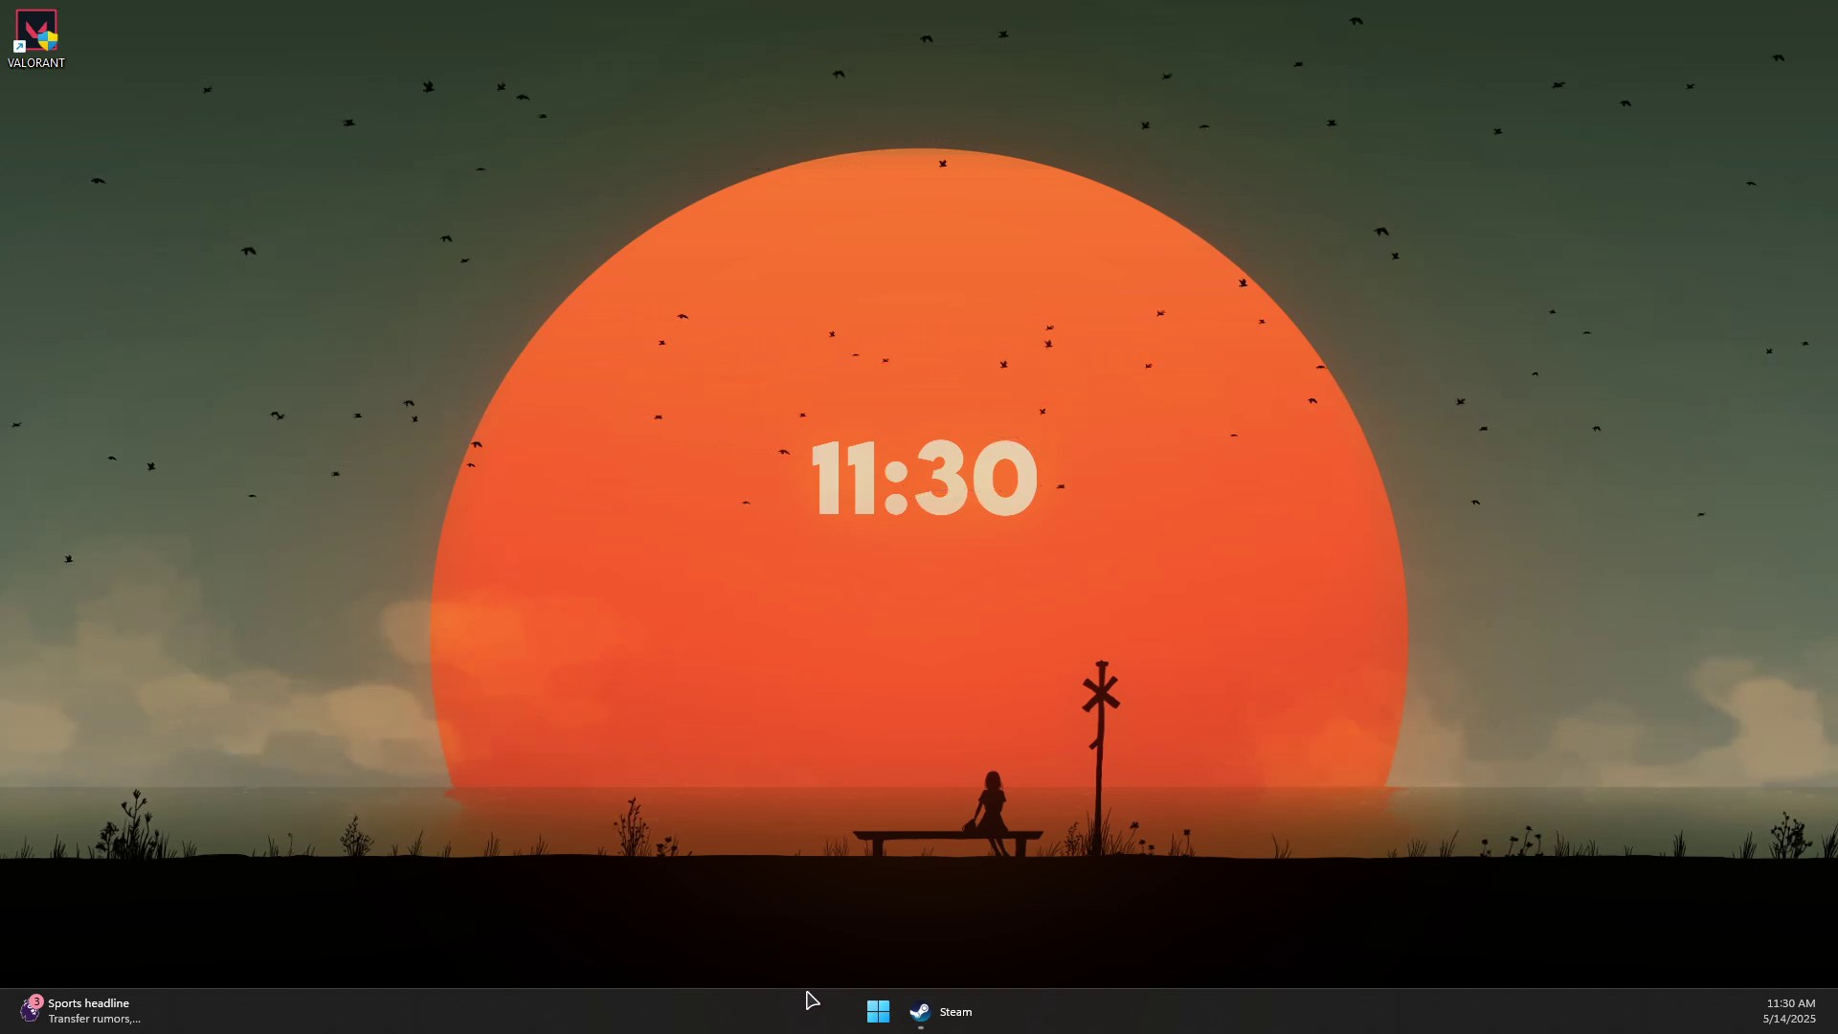
# Open Task Manager, filter the processes by "riot", and end the Riot Client task.
pyautogui.rightClick(694, 1003)
pyautogui.click(752, 938)
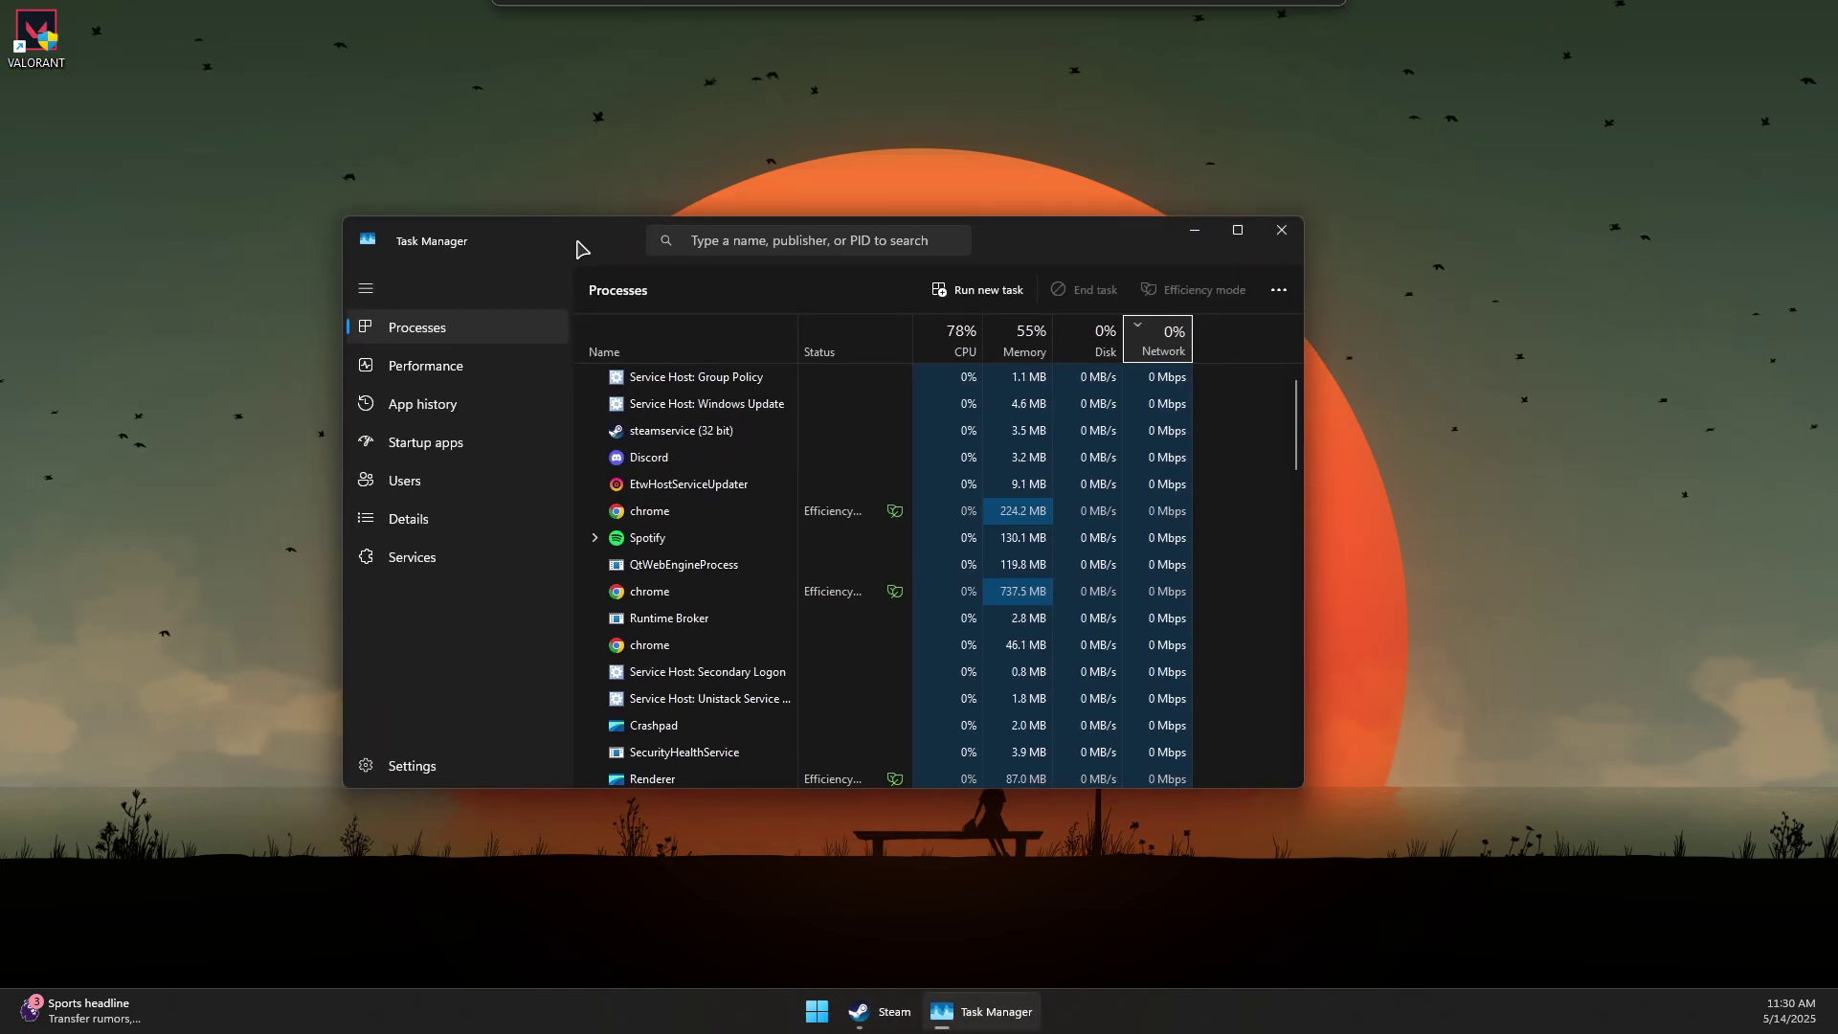
pyautogui.click(772, 241)
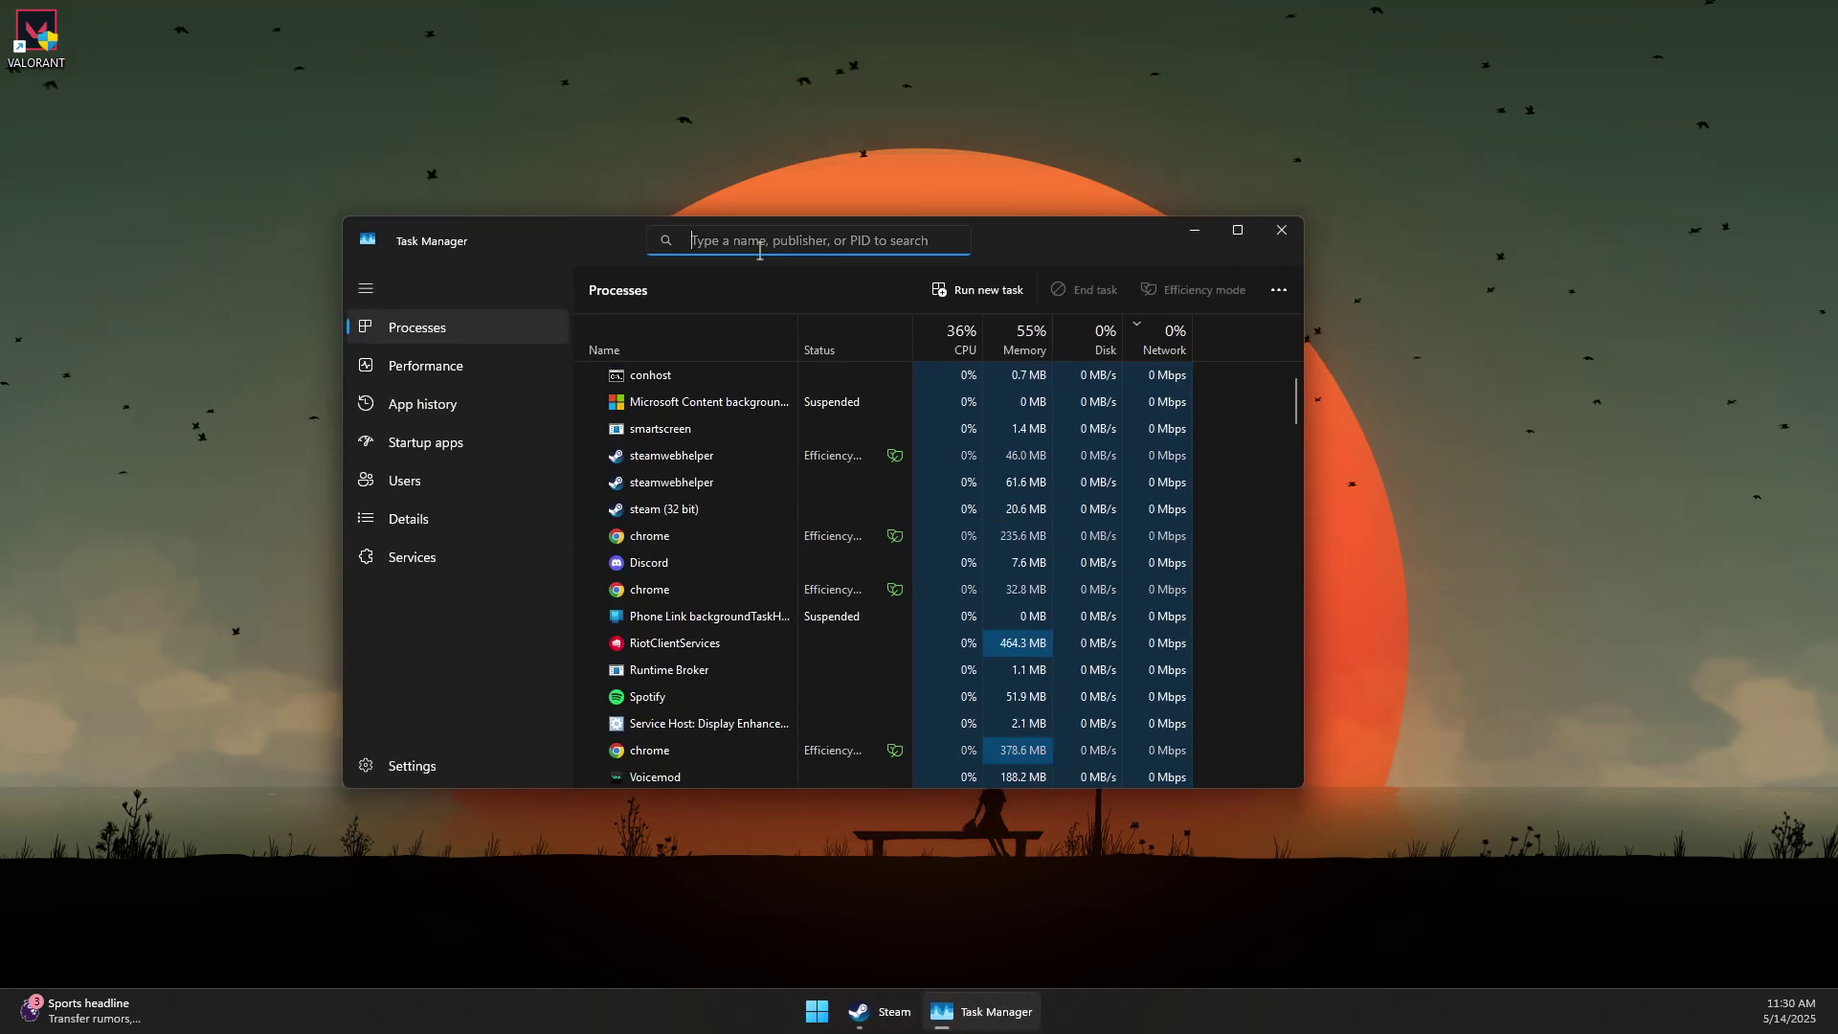
pyautogui.write('riot')
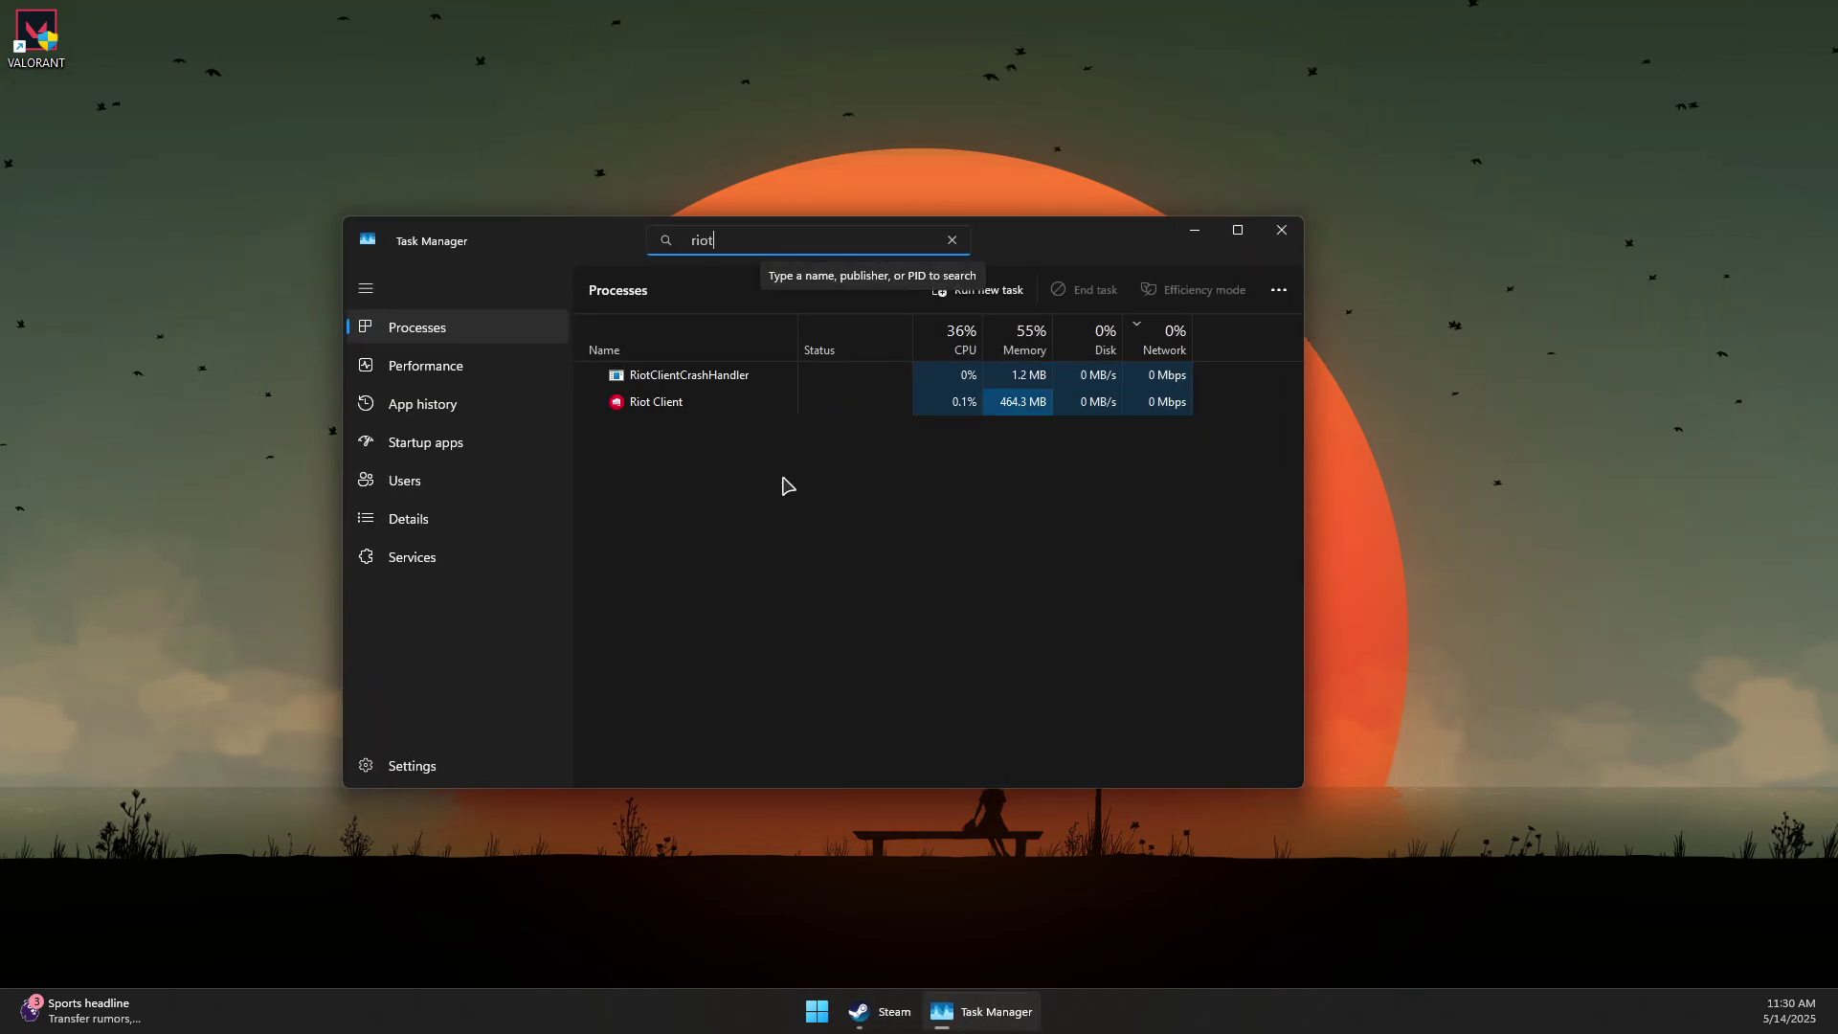
pyautogui.rightClick(696, 407)
pyautogui.click(639, 408)
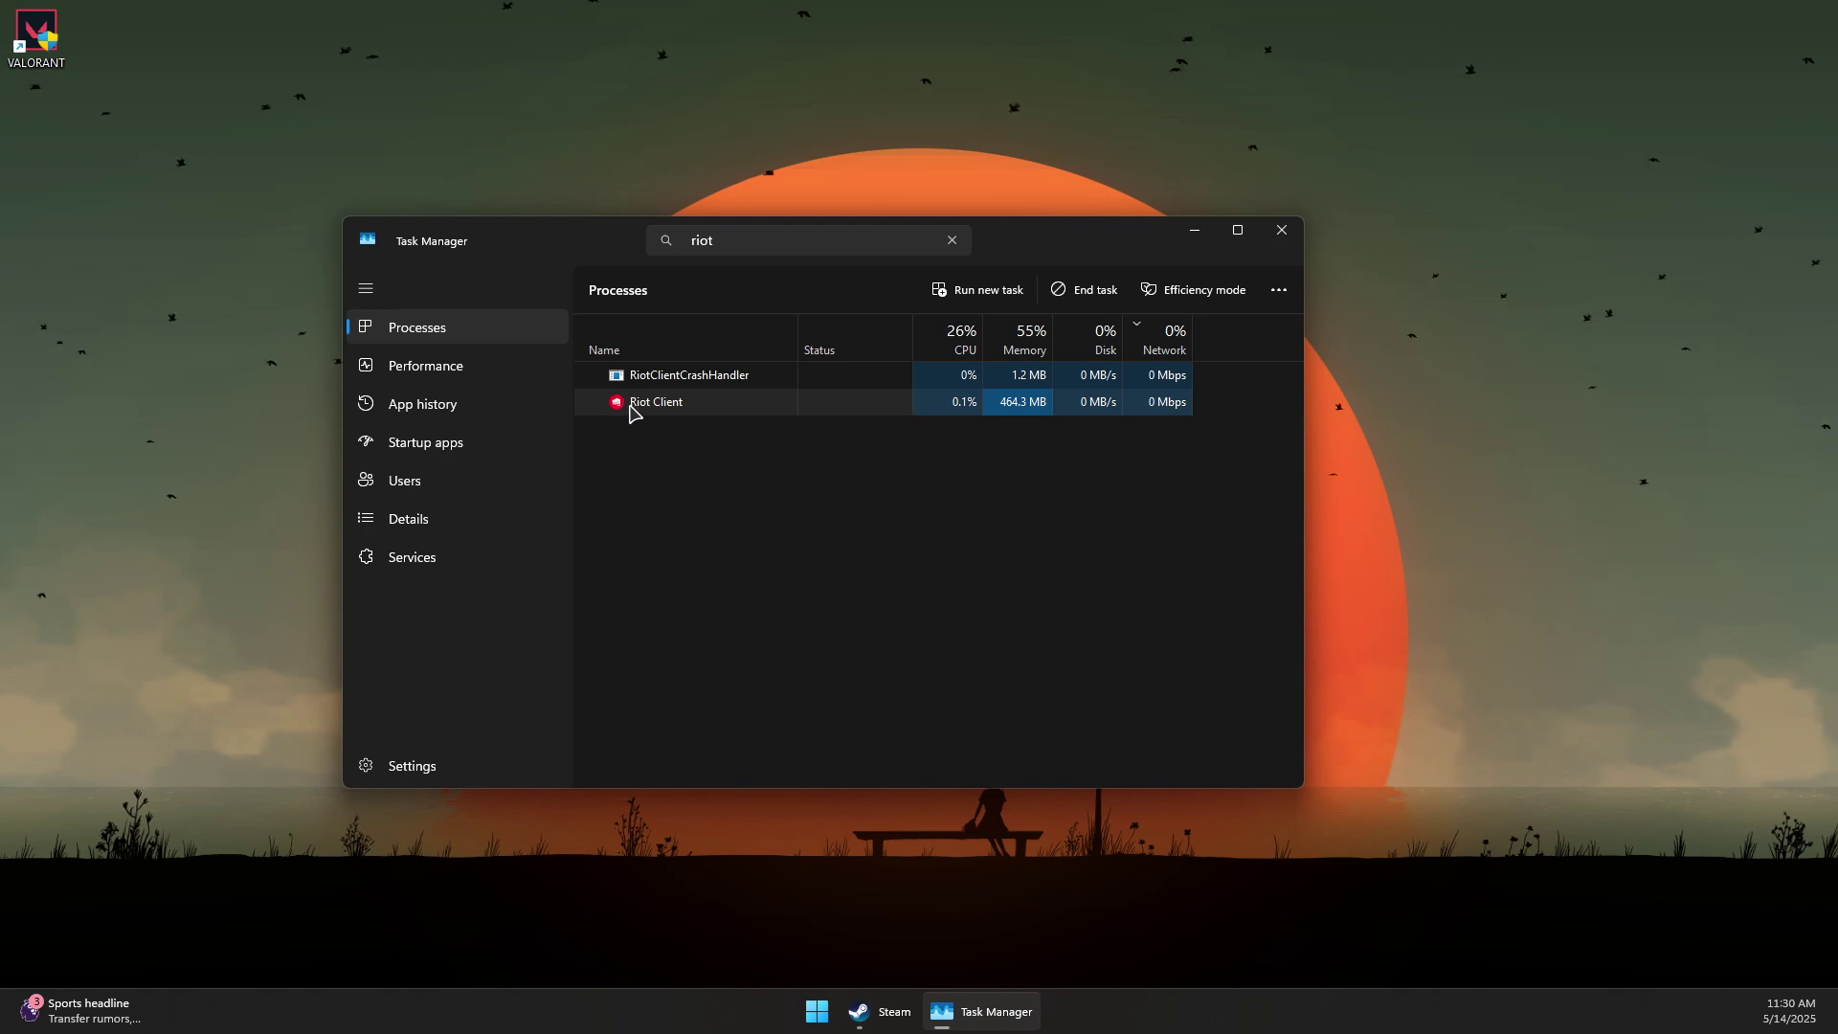
pyautogui.rightClick(640, 406)
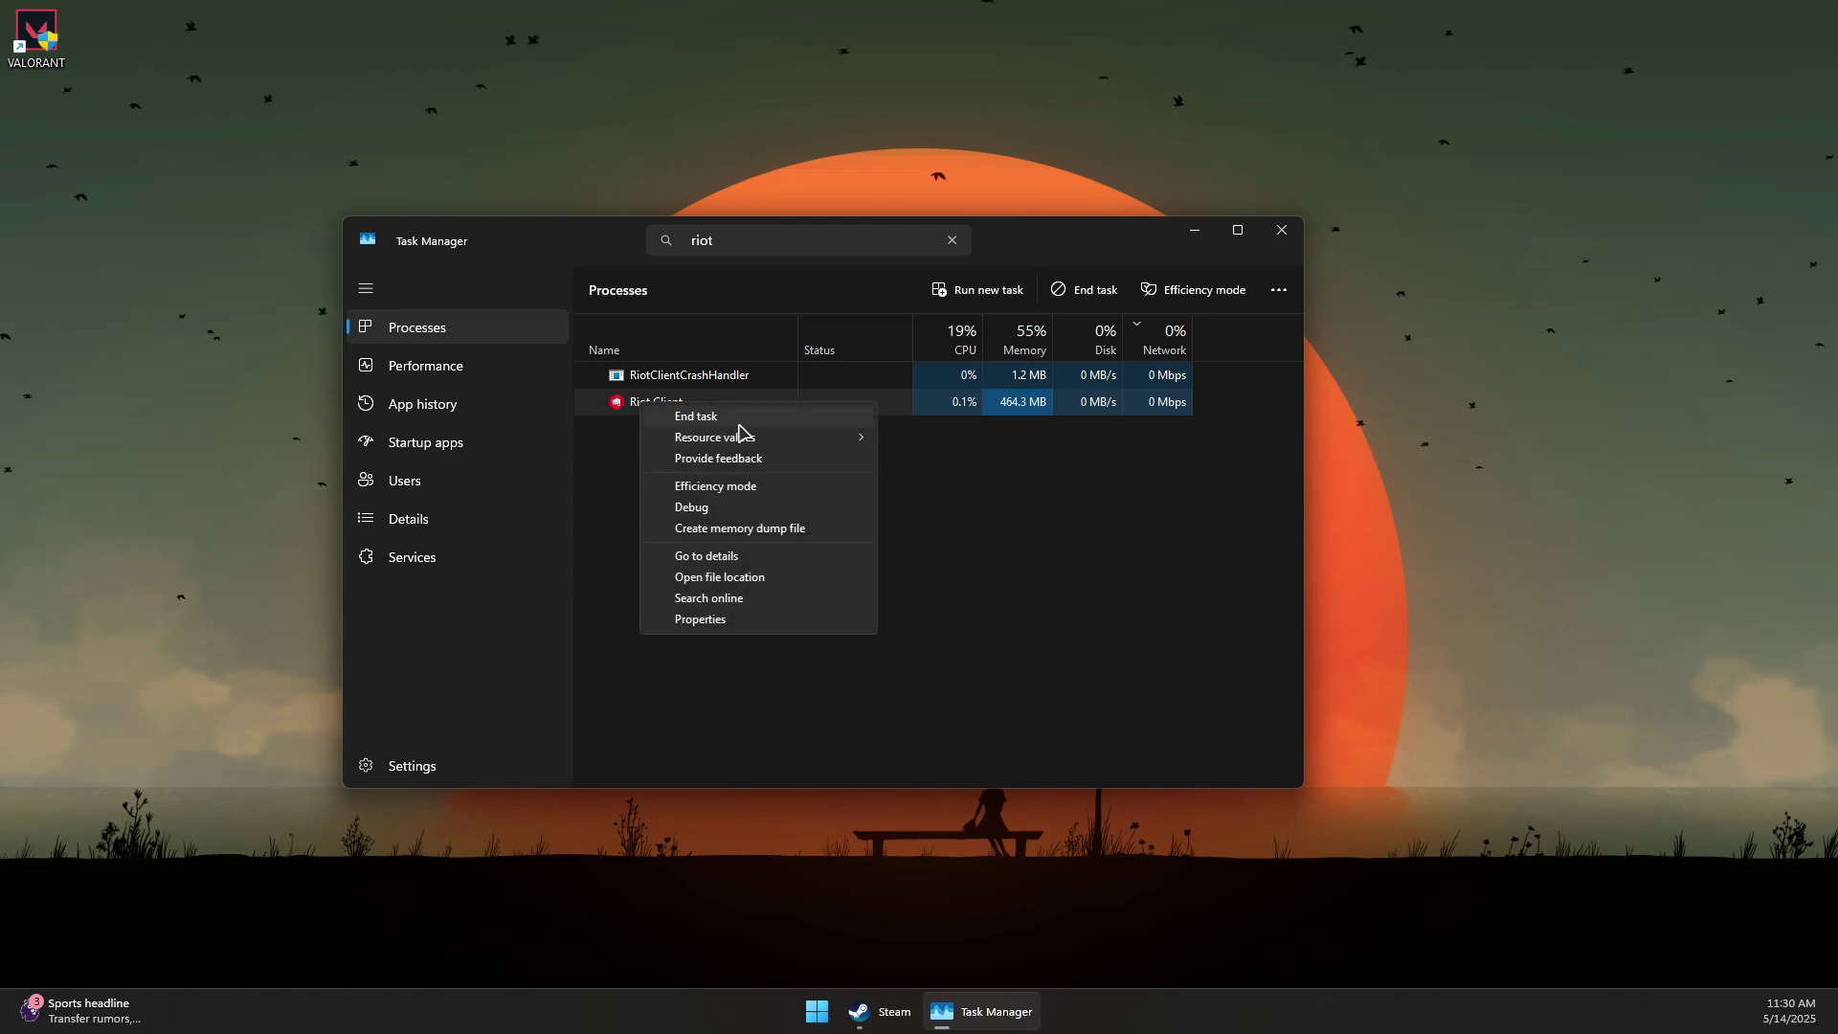
pyautogui.click(696, 417)
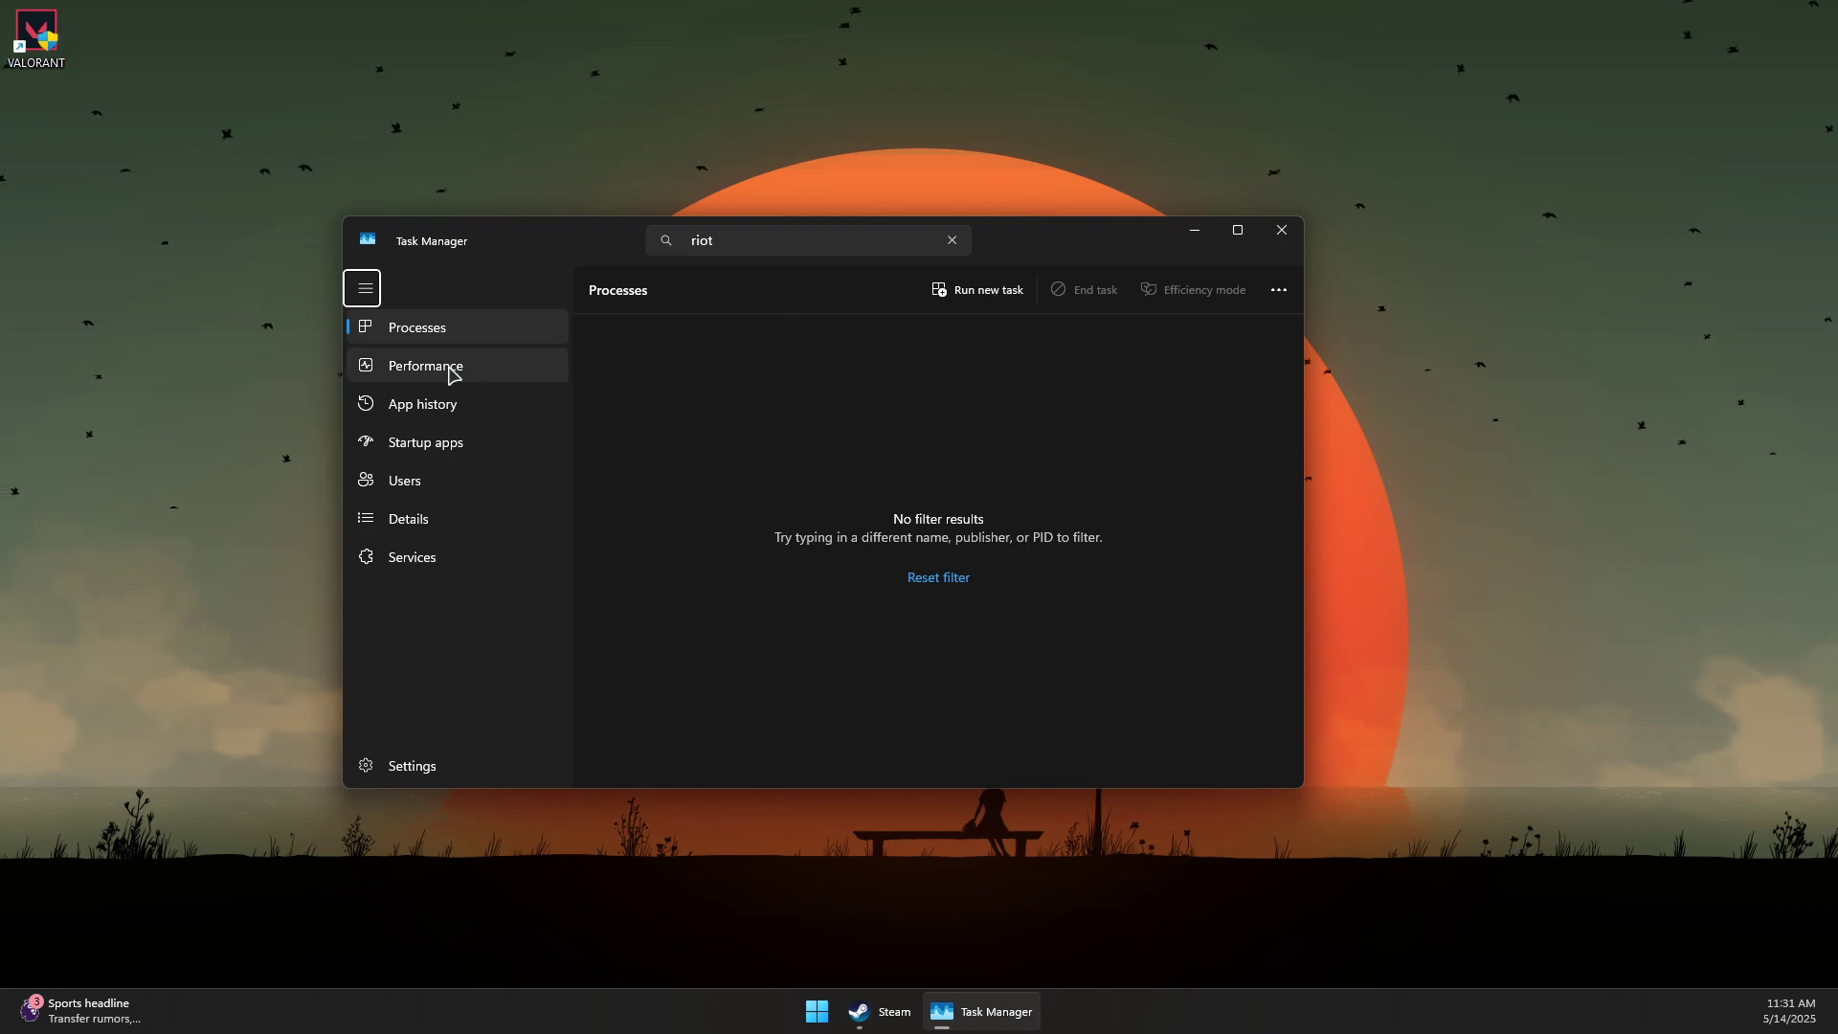
# Filter the Task Manager processes by "valorant" to check for running game tasks, and close Task Manager.
pyautogui.moveTo(536, 242); pyautogui.dragTo(582, 240)
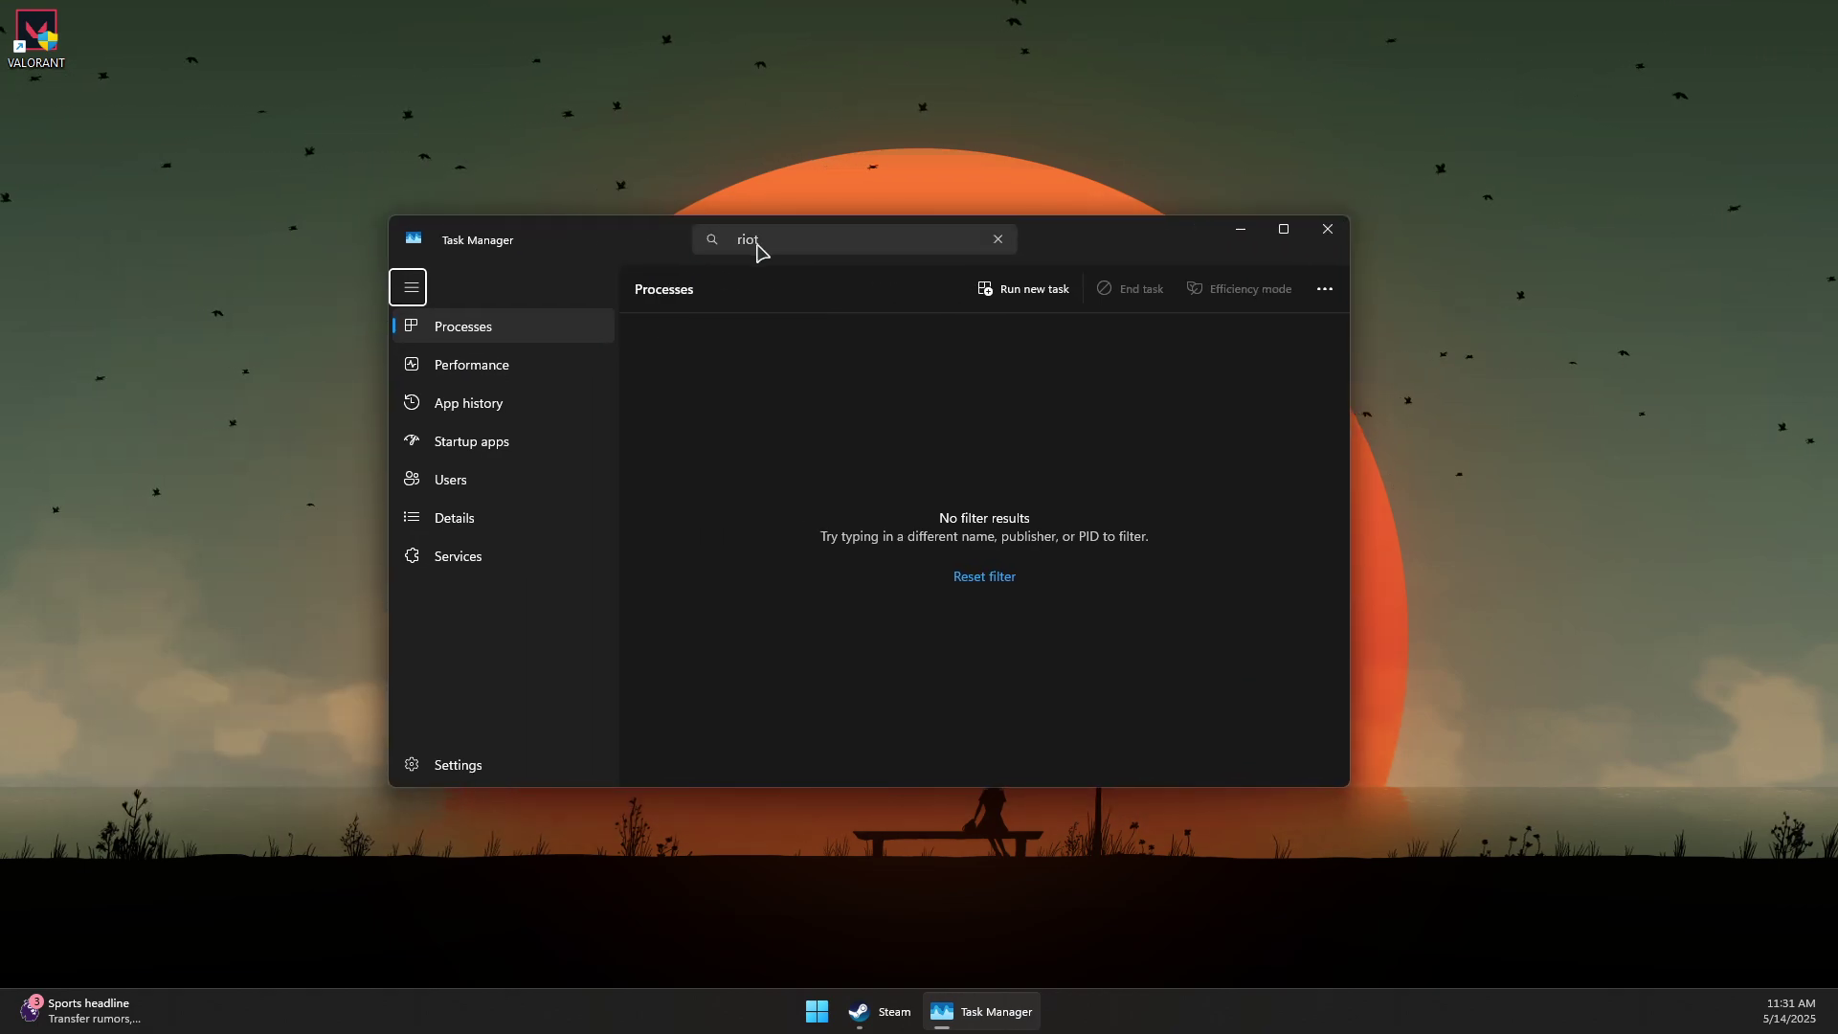
pyautogui.moveTo(808, 242); pyautogui.dragTo(583, 243)
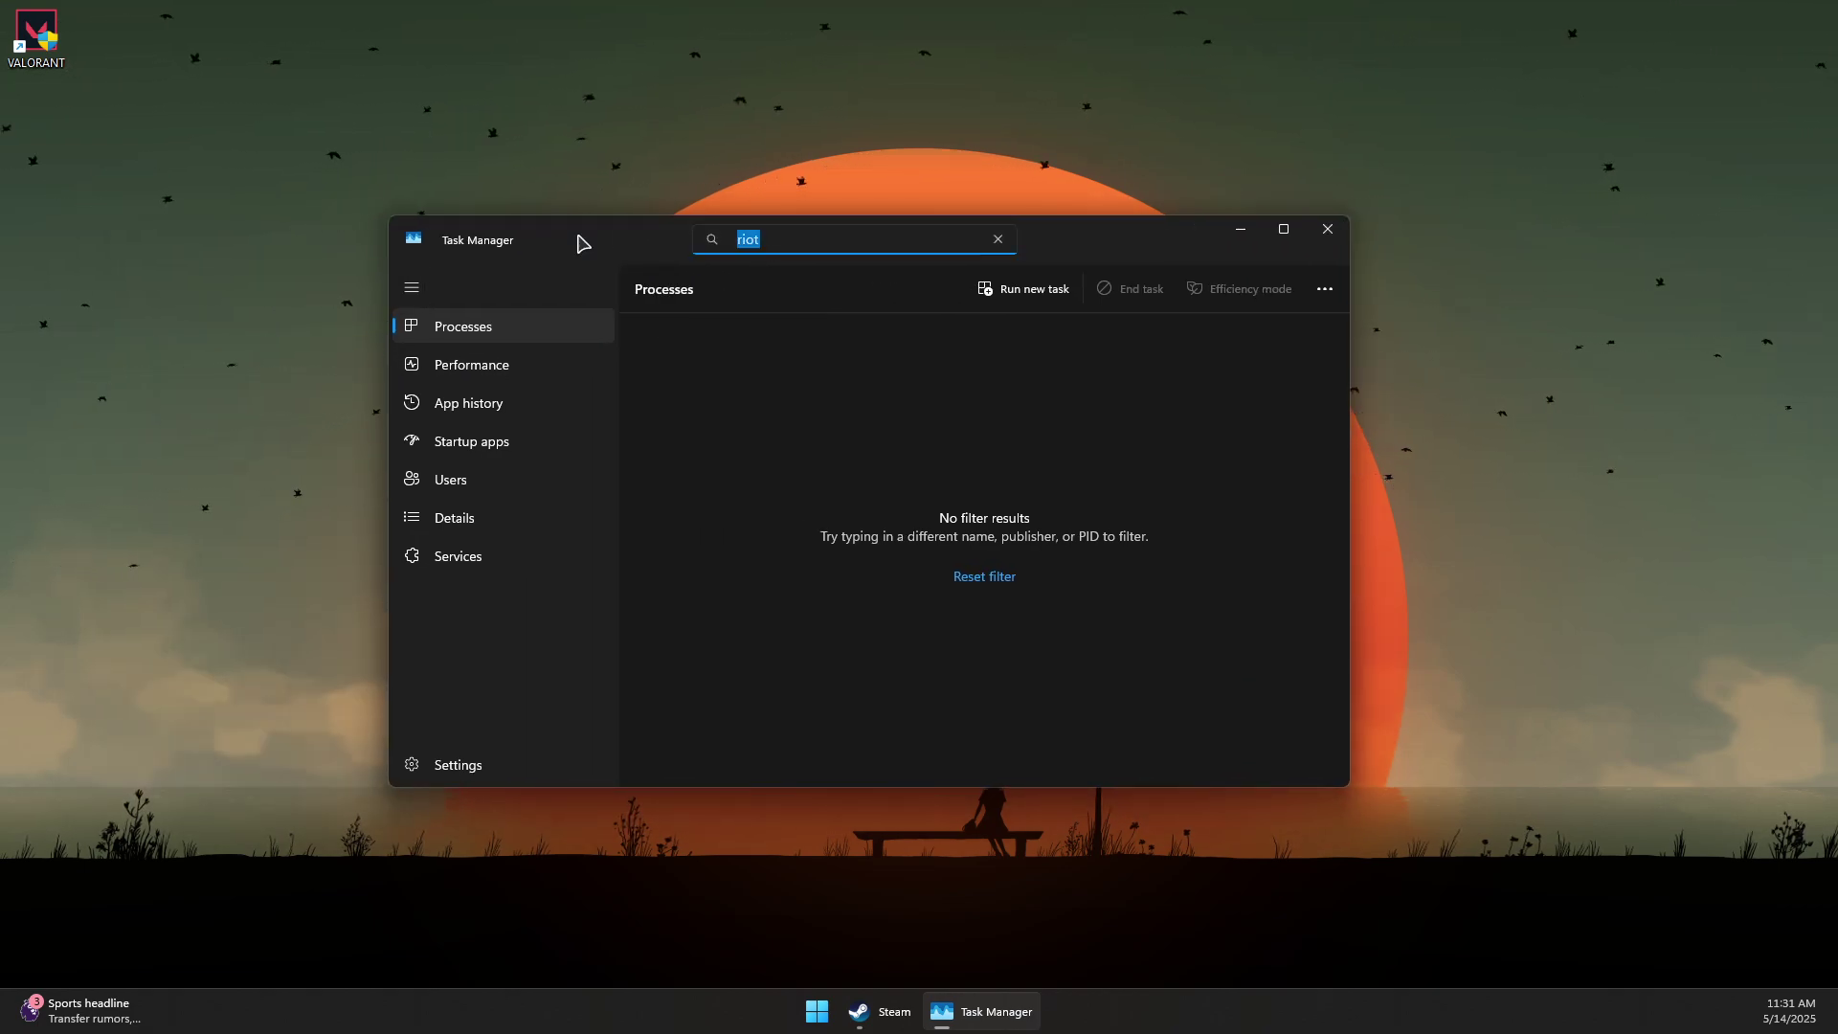
pyautogui.press('BackSpace')
pyautogui.write('va')
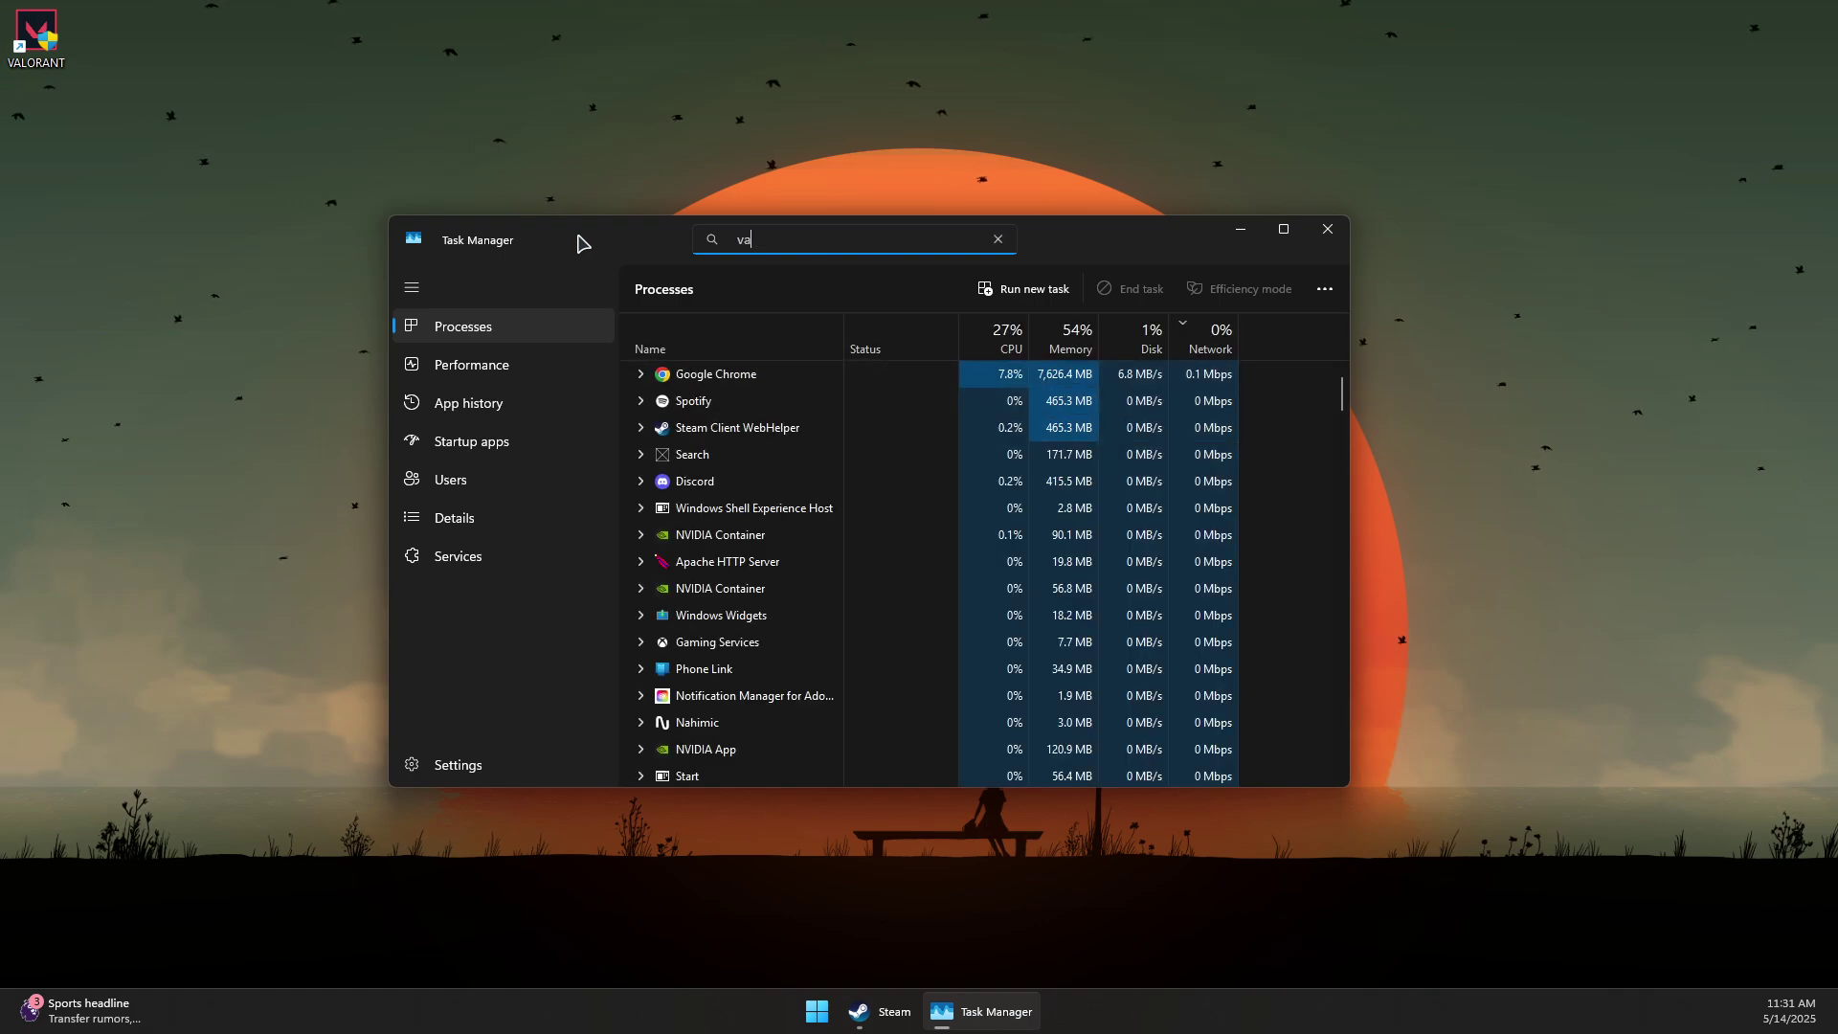
pyautogui.write('lorant')
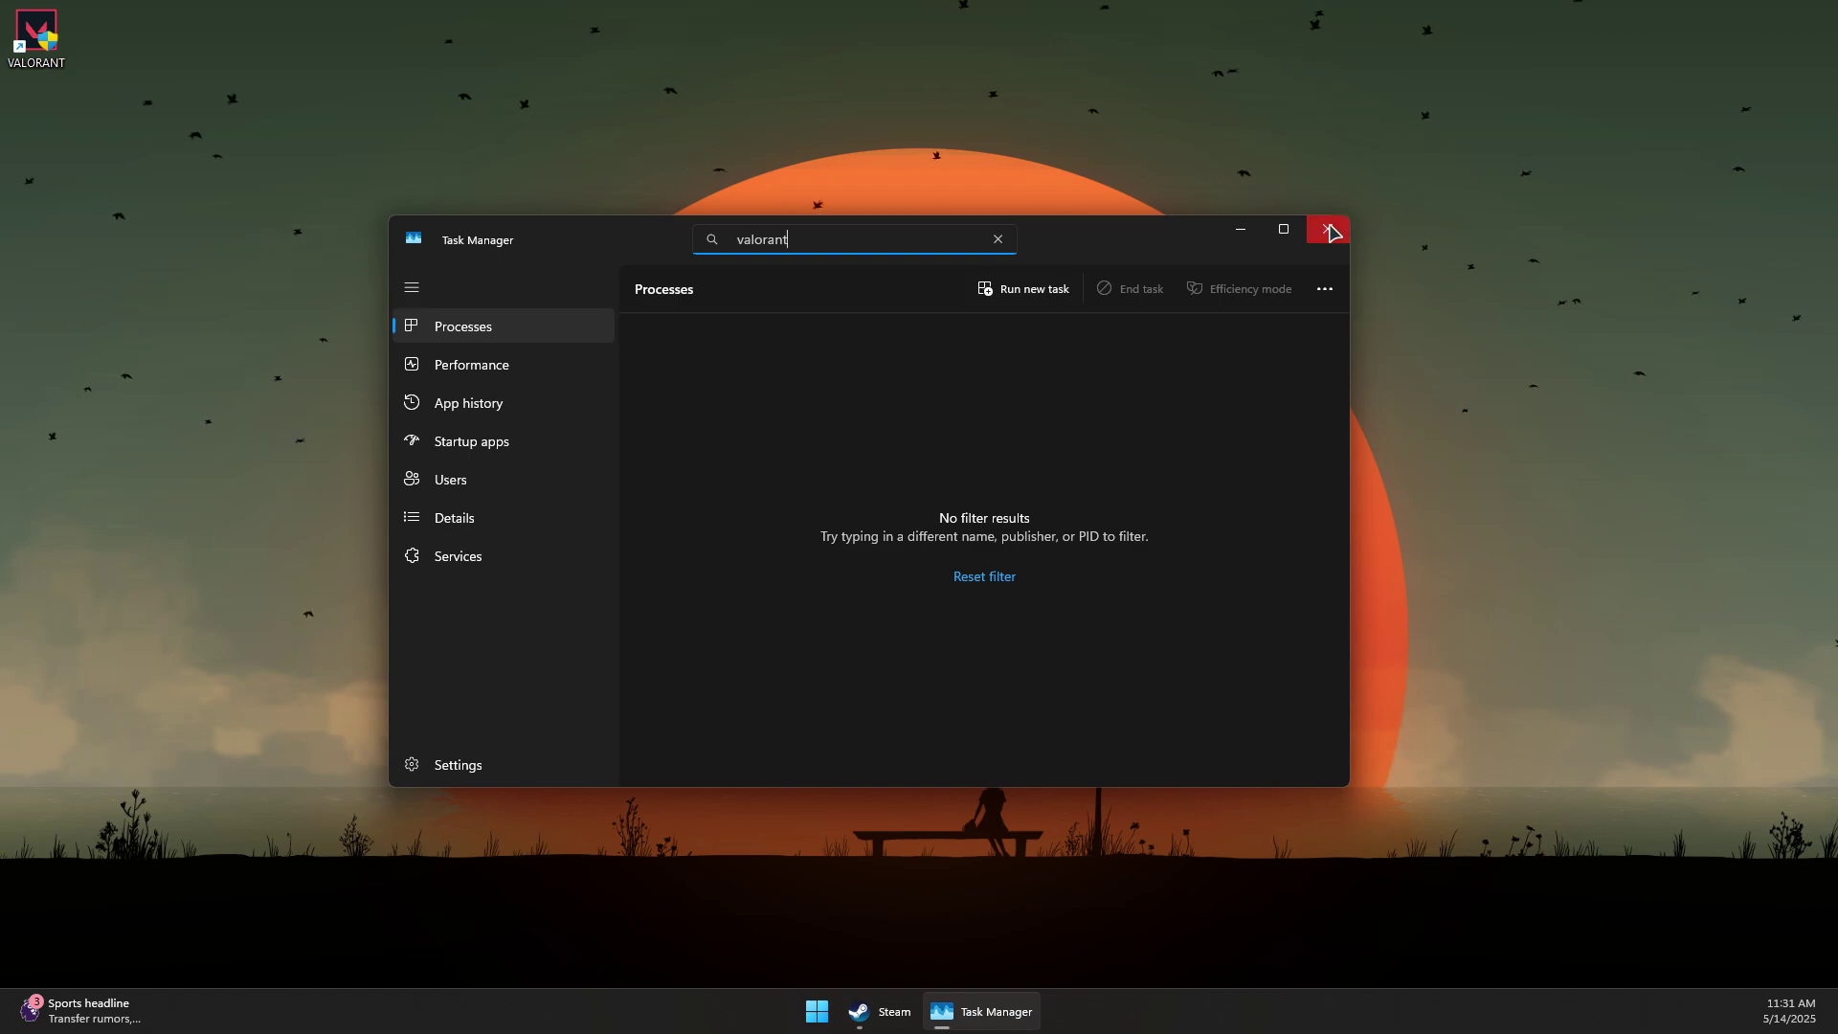
pyautogui.click(1329, 231)
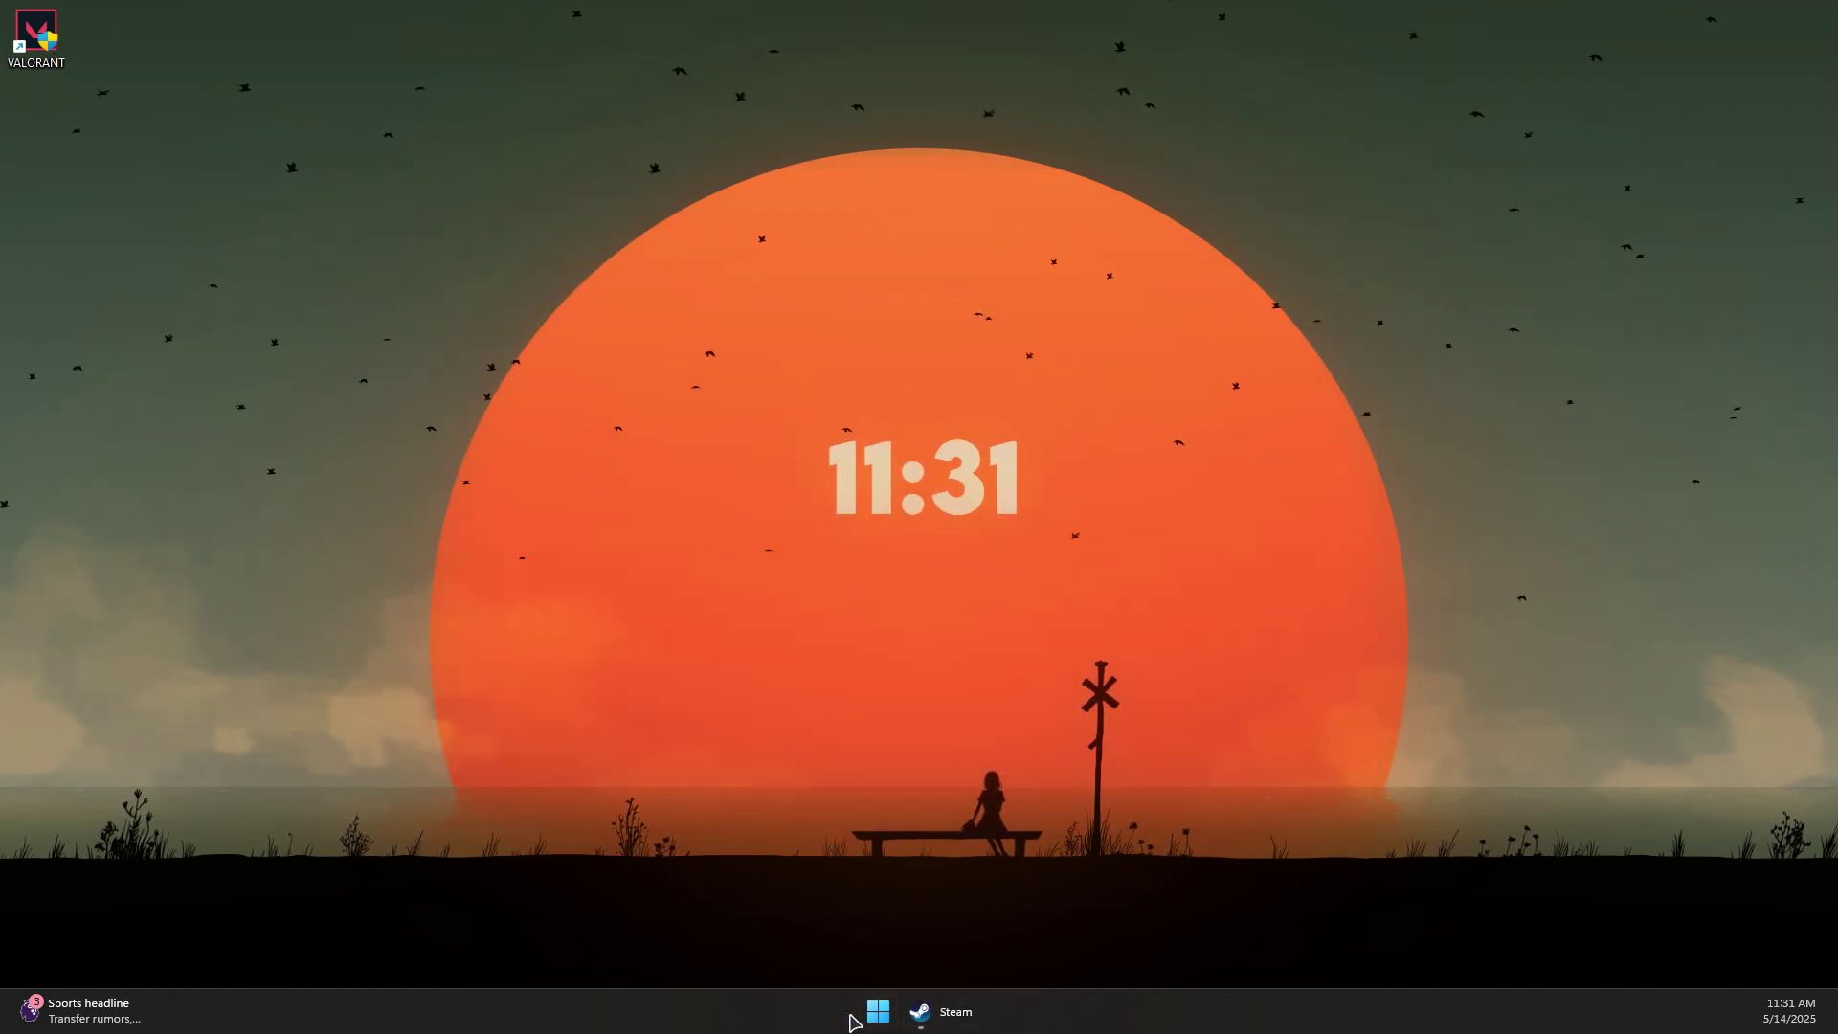
# Open the Windows Services console by running services.msc from the Run dialog.
pyautogui.rightClick(877, 1012)
pyautogui.click(803, 895)
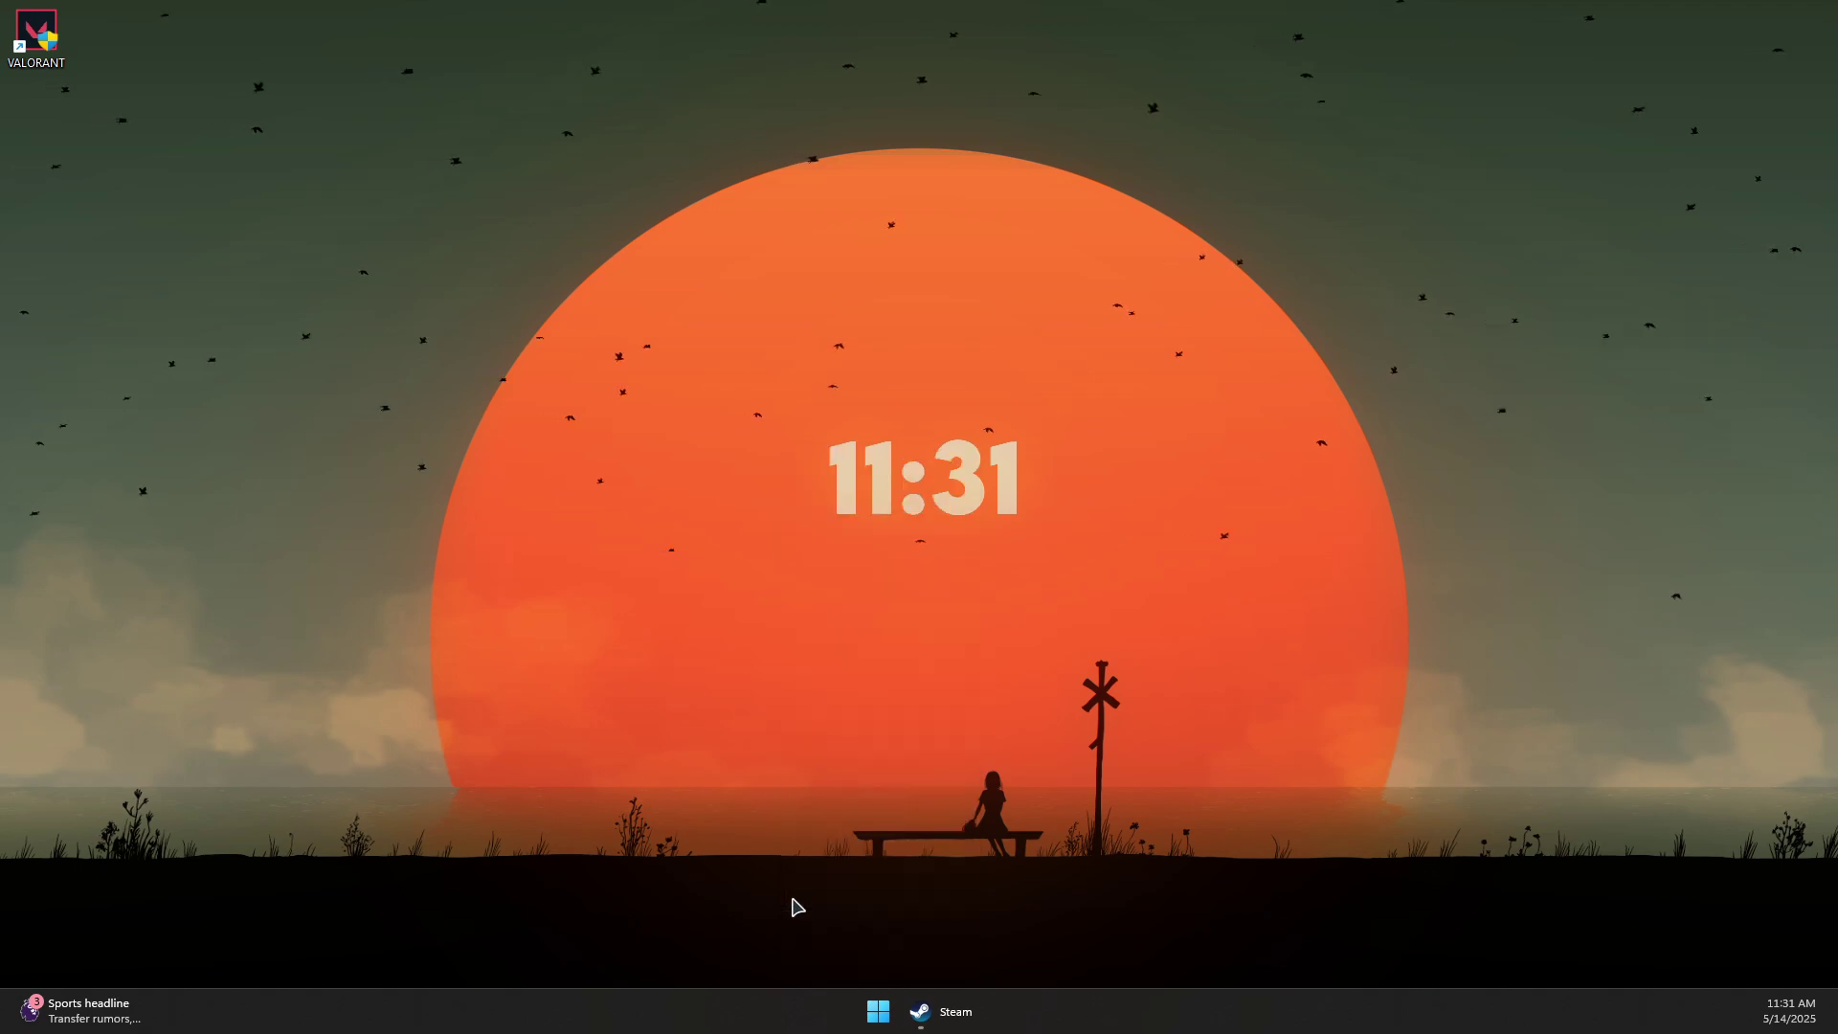
pyautogui.moveTo(881, 623); pyautogui.dragTo(299, 675)
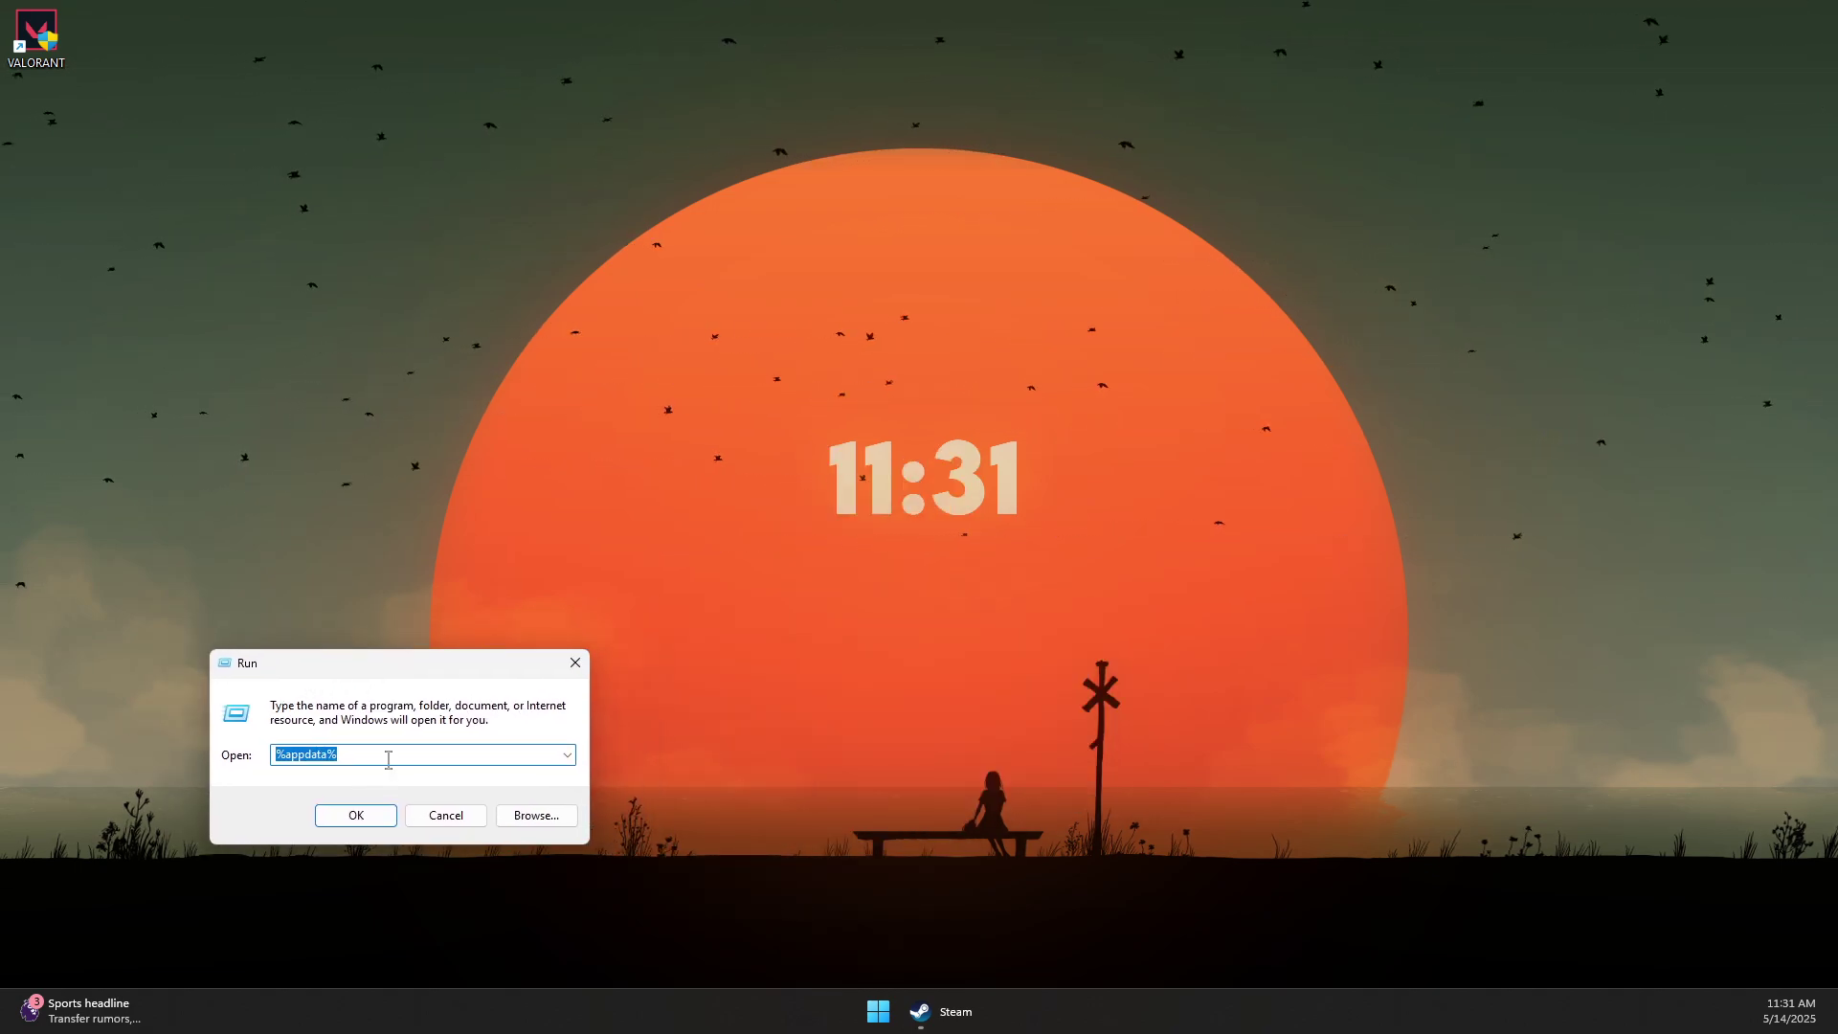
pyautogui.write('serv')
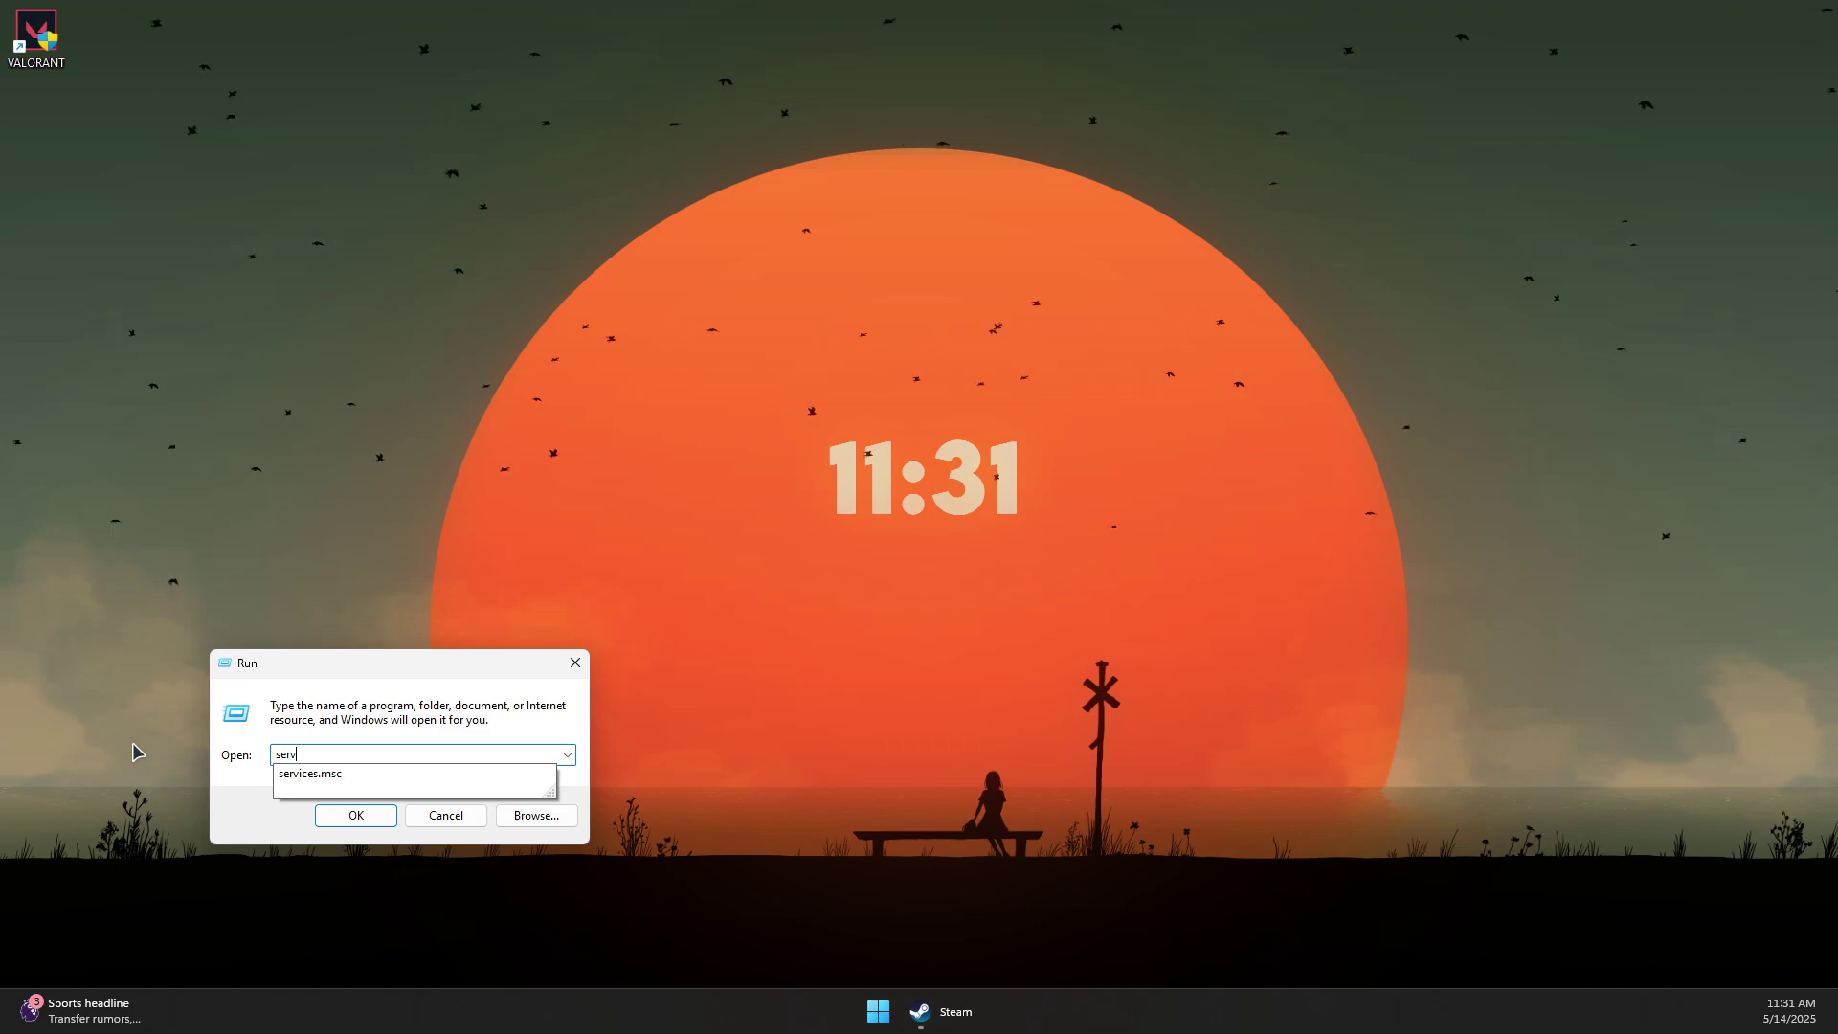
pyautogui.write('ices')
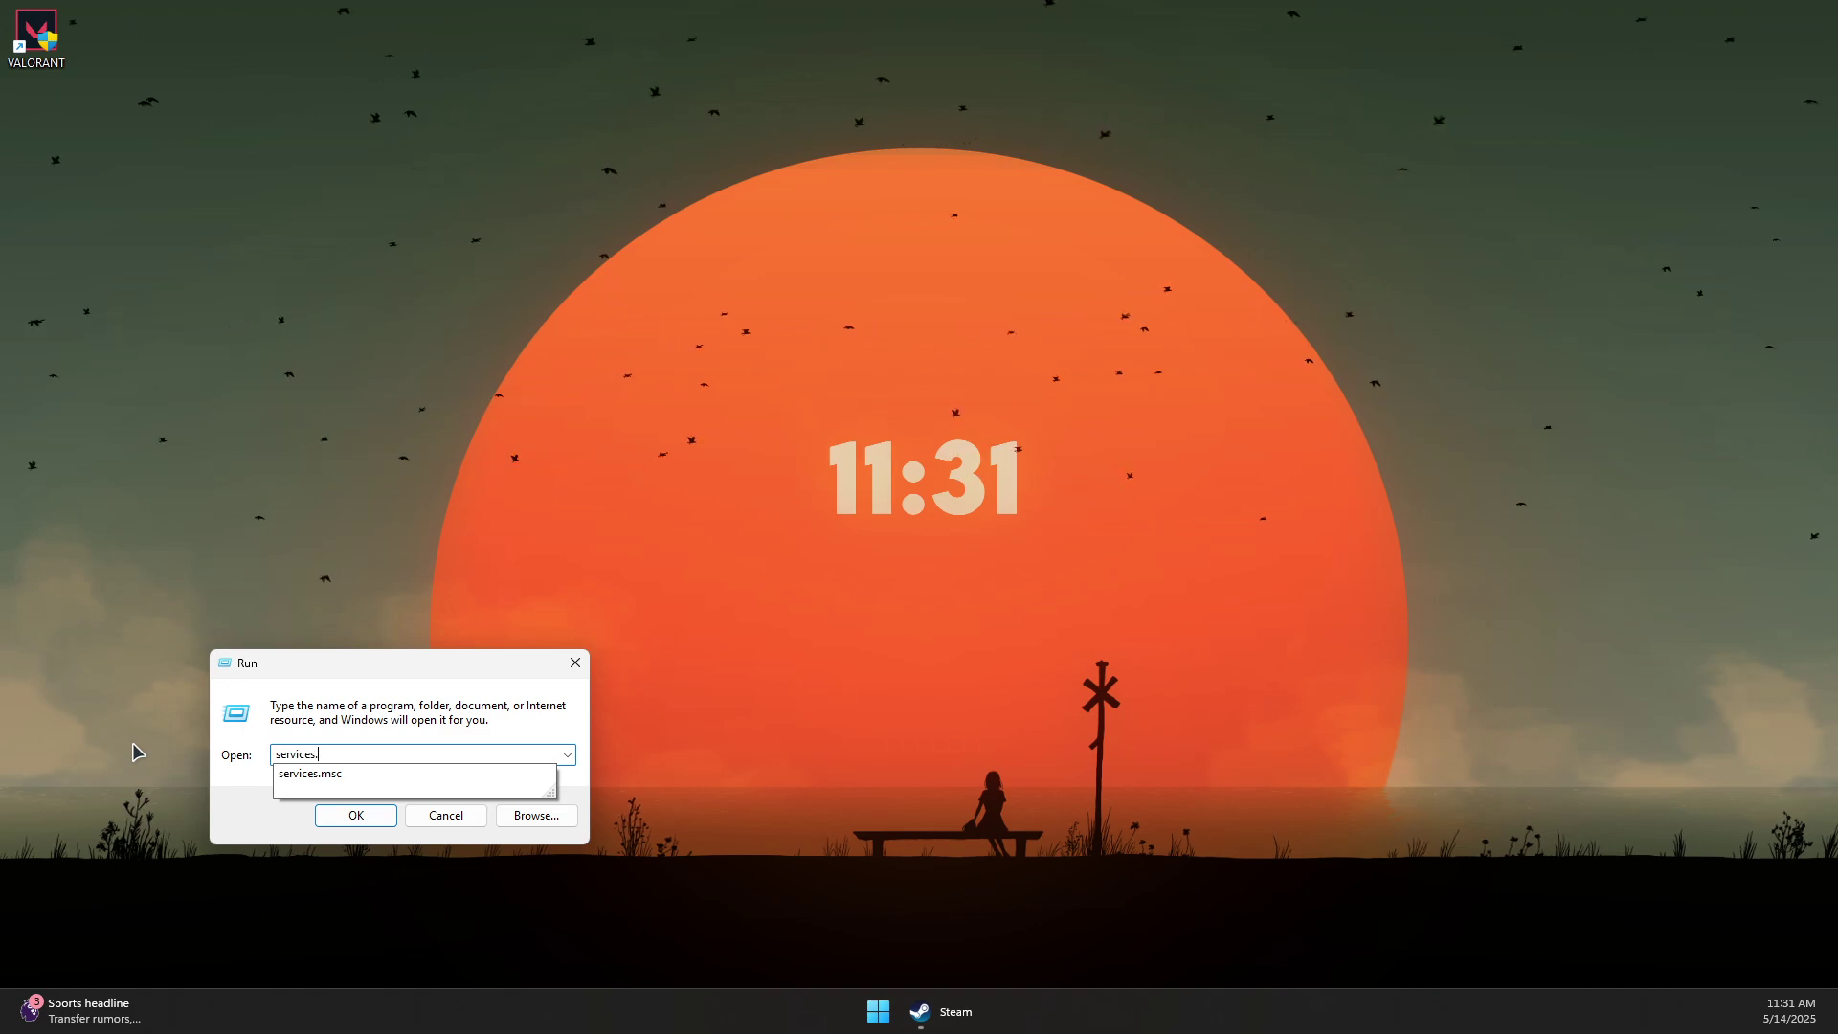
pyautogui.write('.msc')
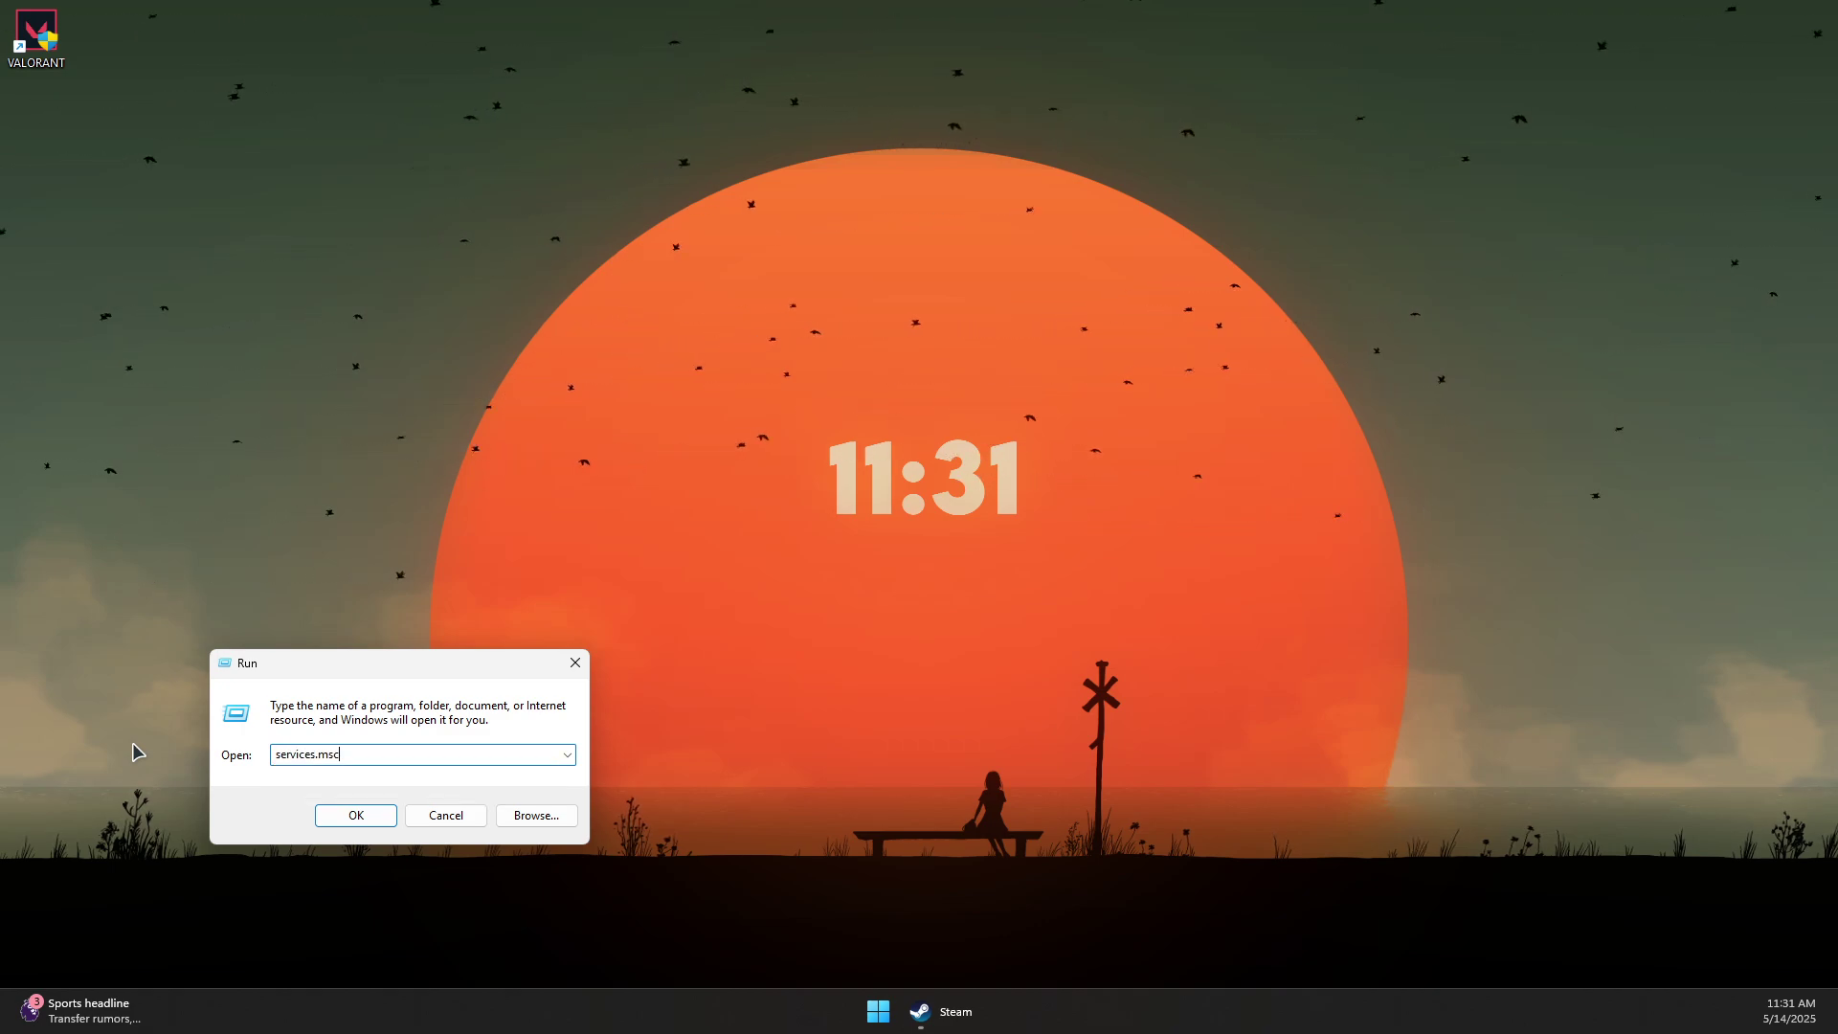
pyautogui.click(359, 815)
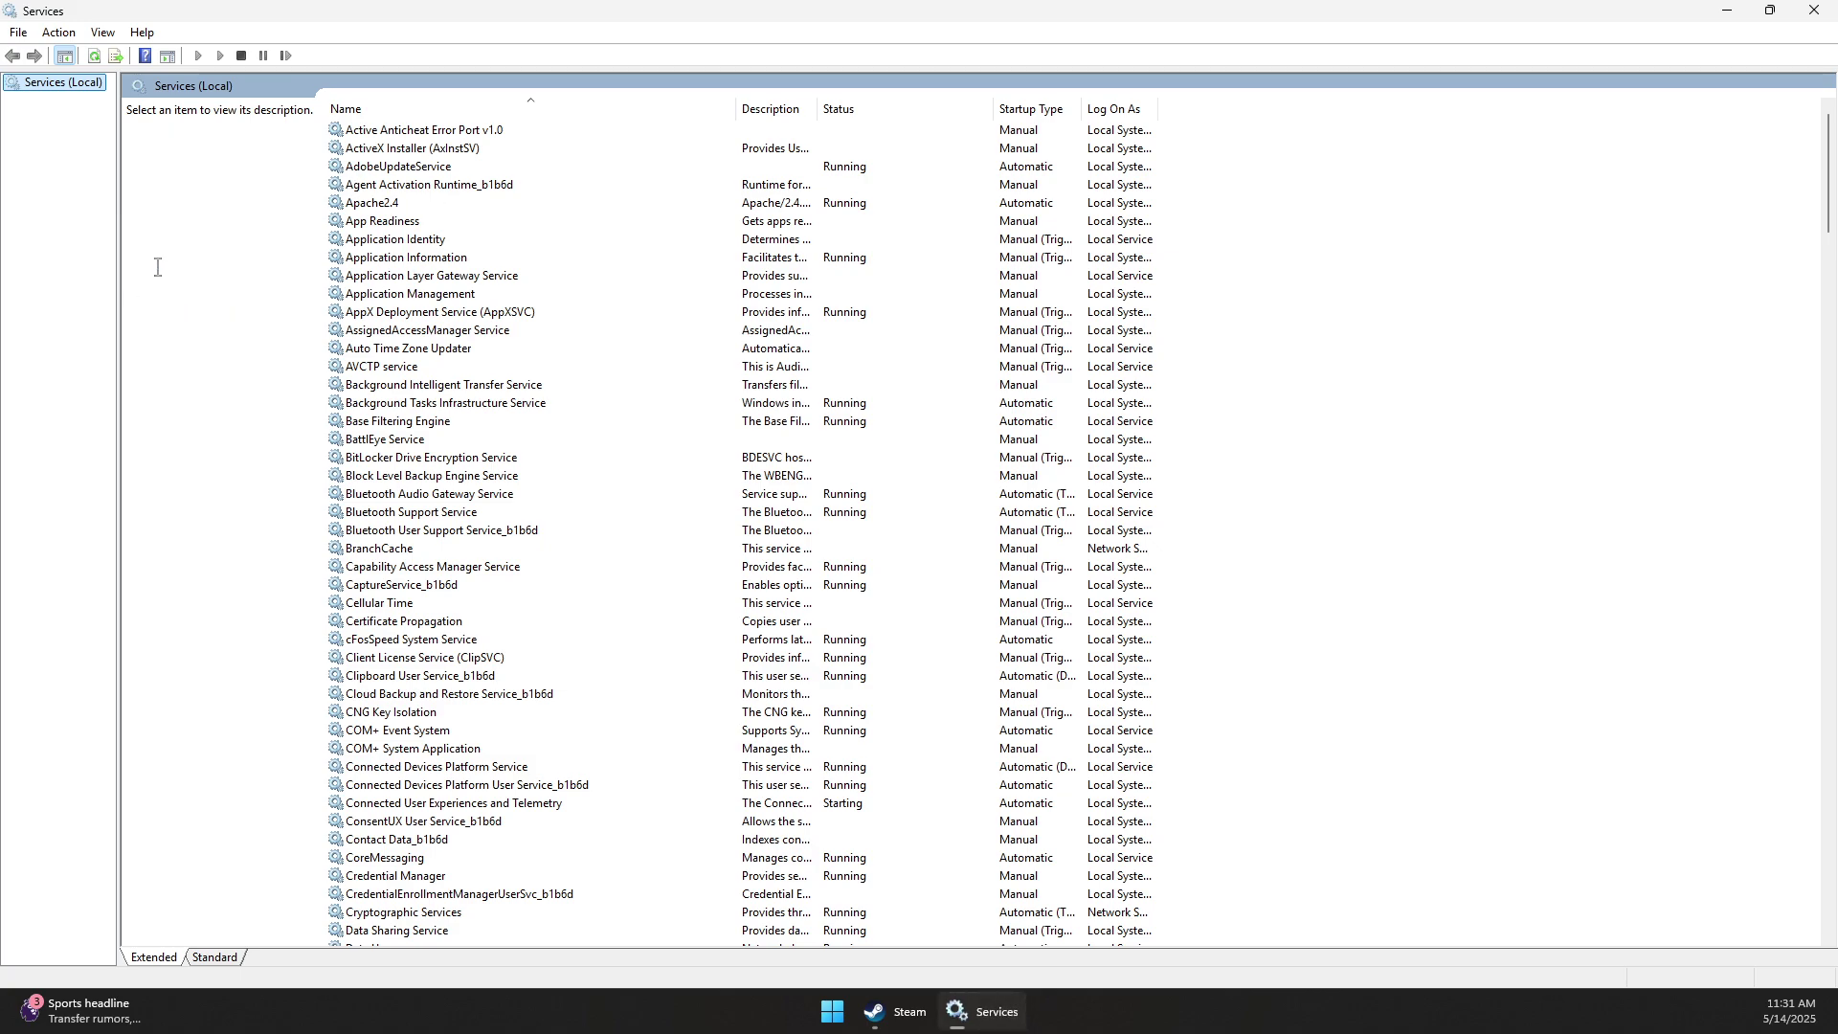
# Look through the local services list for entries starting with V, and minimize the Services window.
pyautogui.click(421, 222)
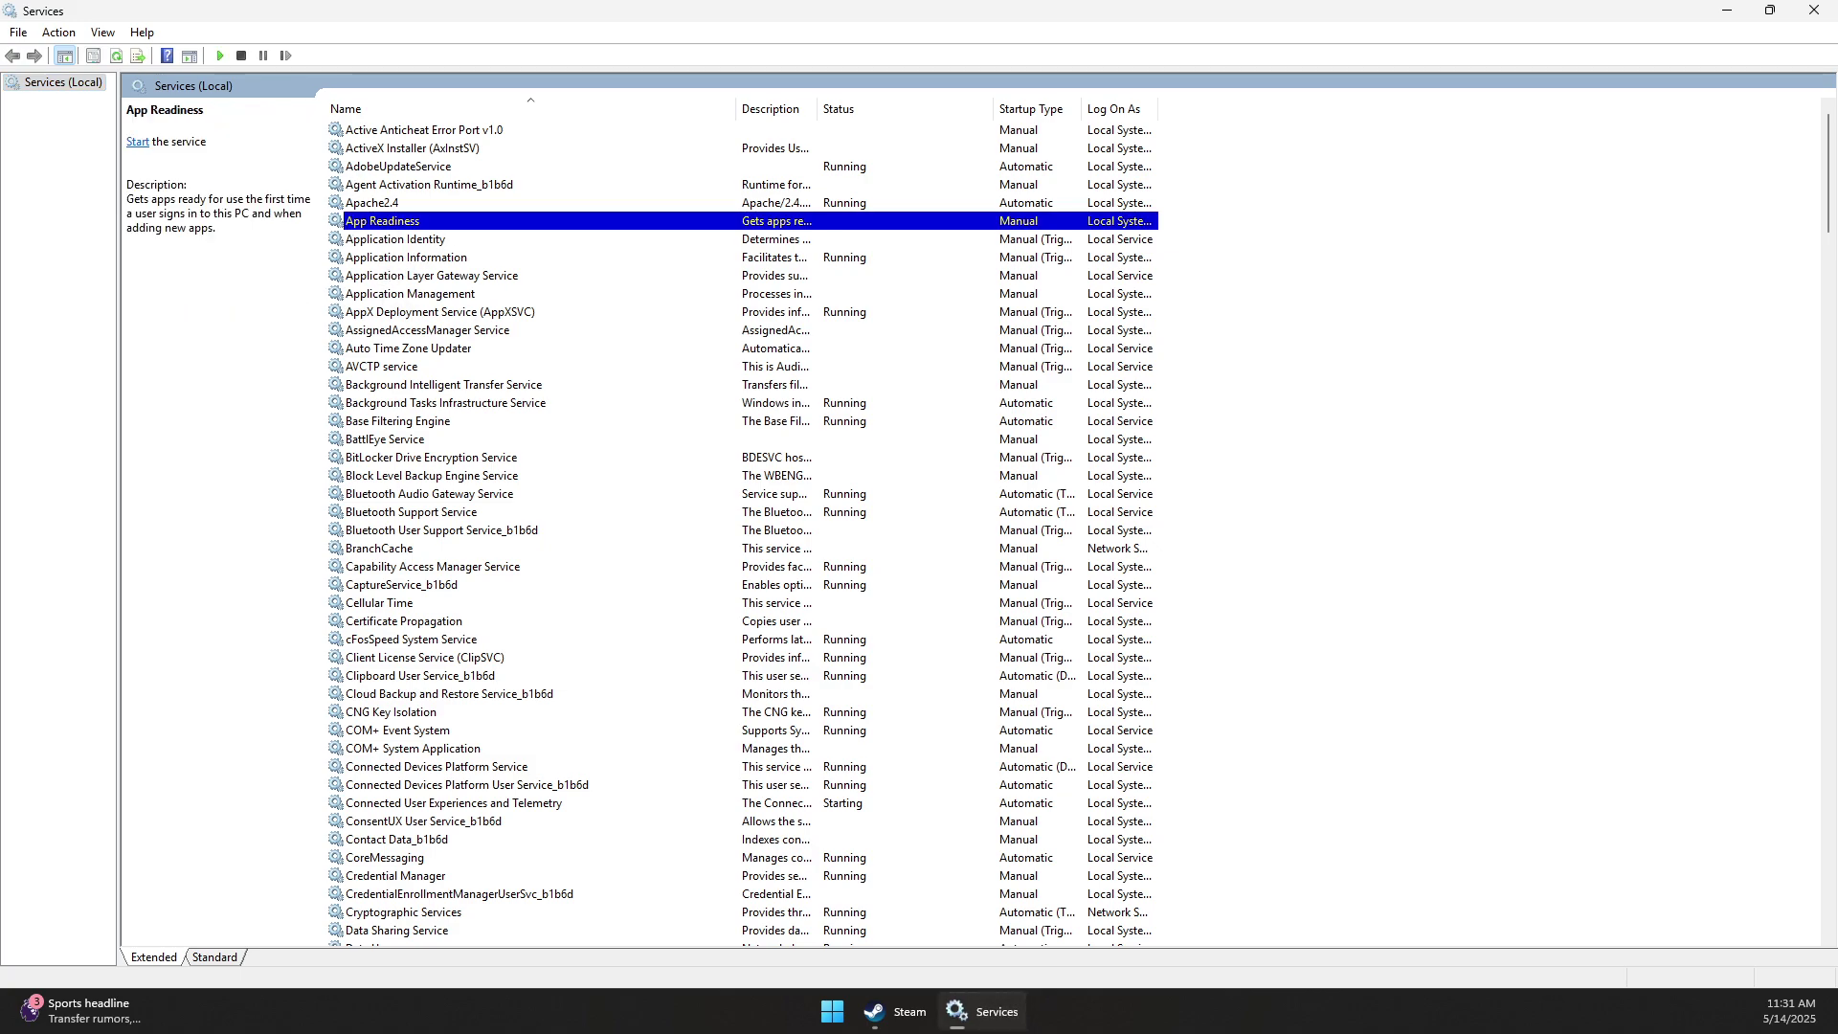
pyautogui.click(502, 478)
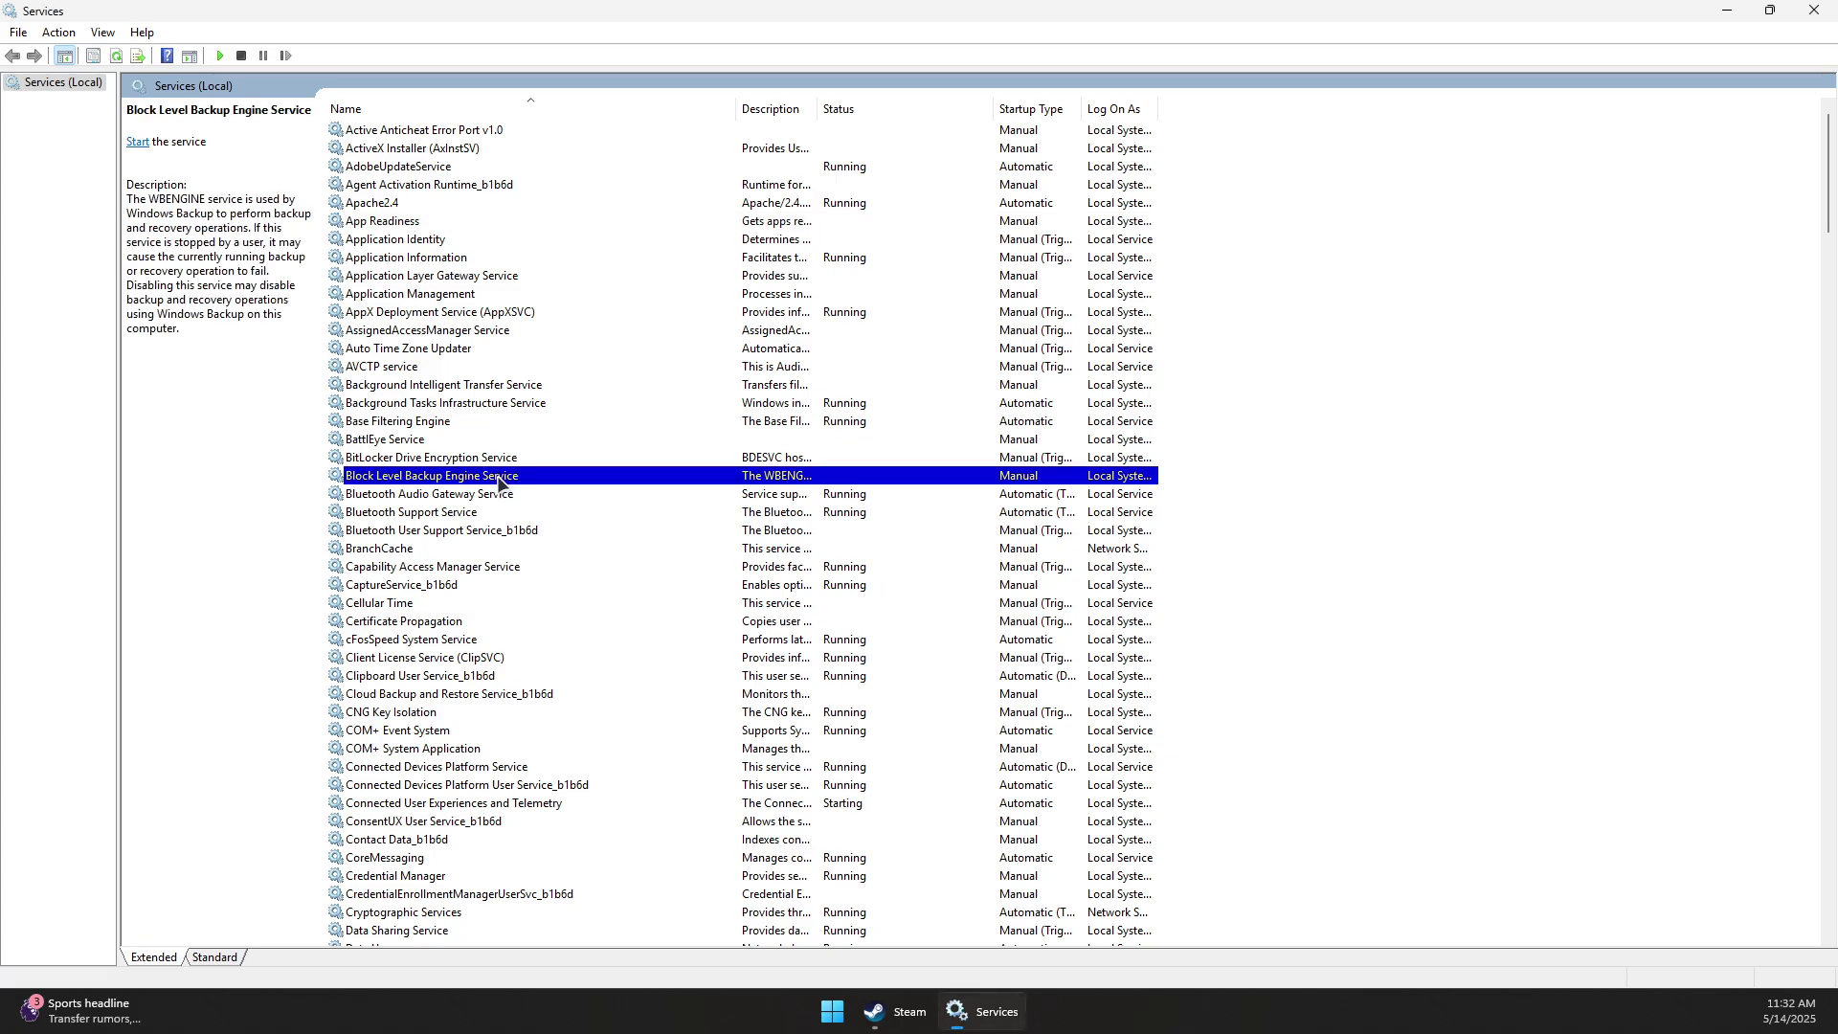
pyautogui.scroll(-3, 431, 474)
pyautogui.scroll(-10, 422, 473)
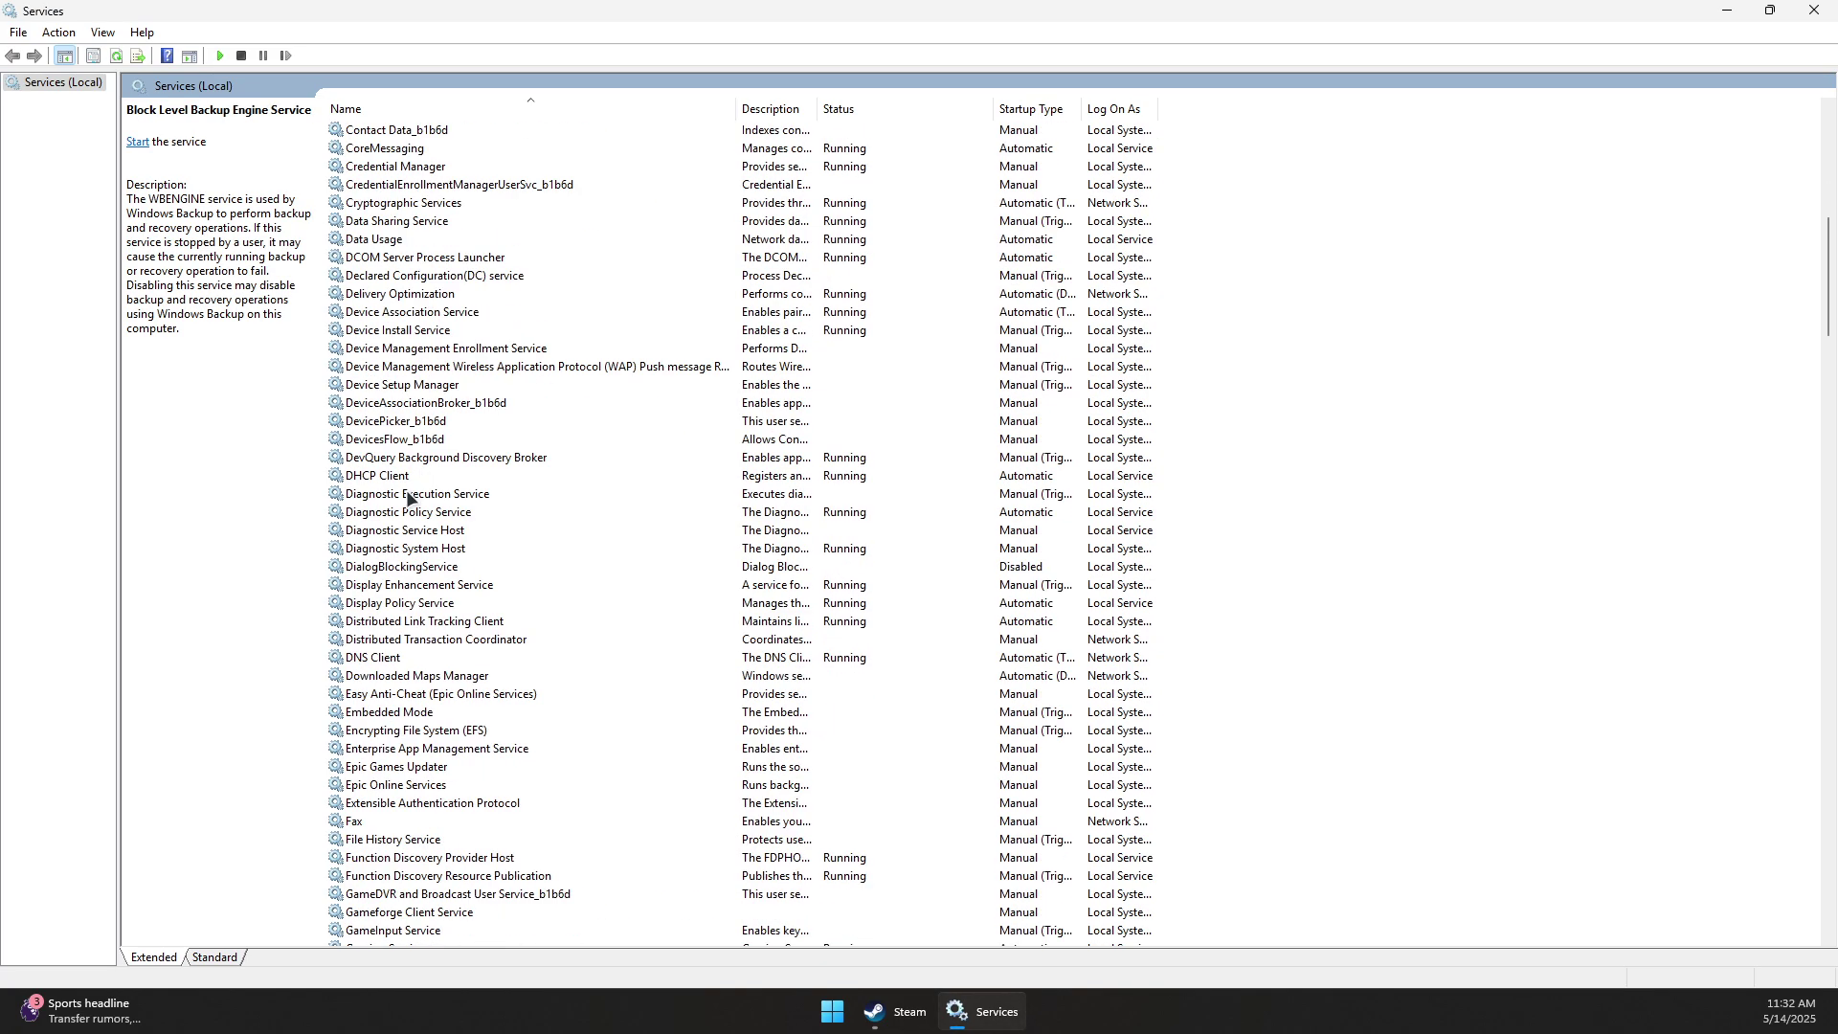
pyautogui.click(407, 508)
pyautogui.press('v')
pyautogui.click(421, 220)
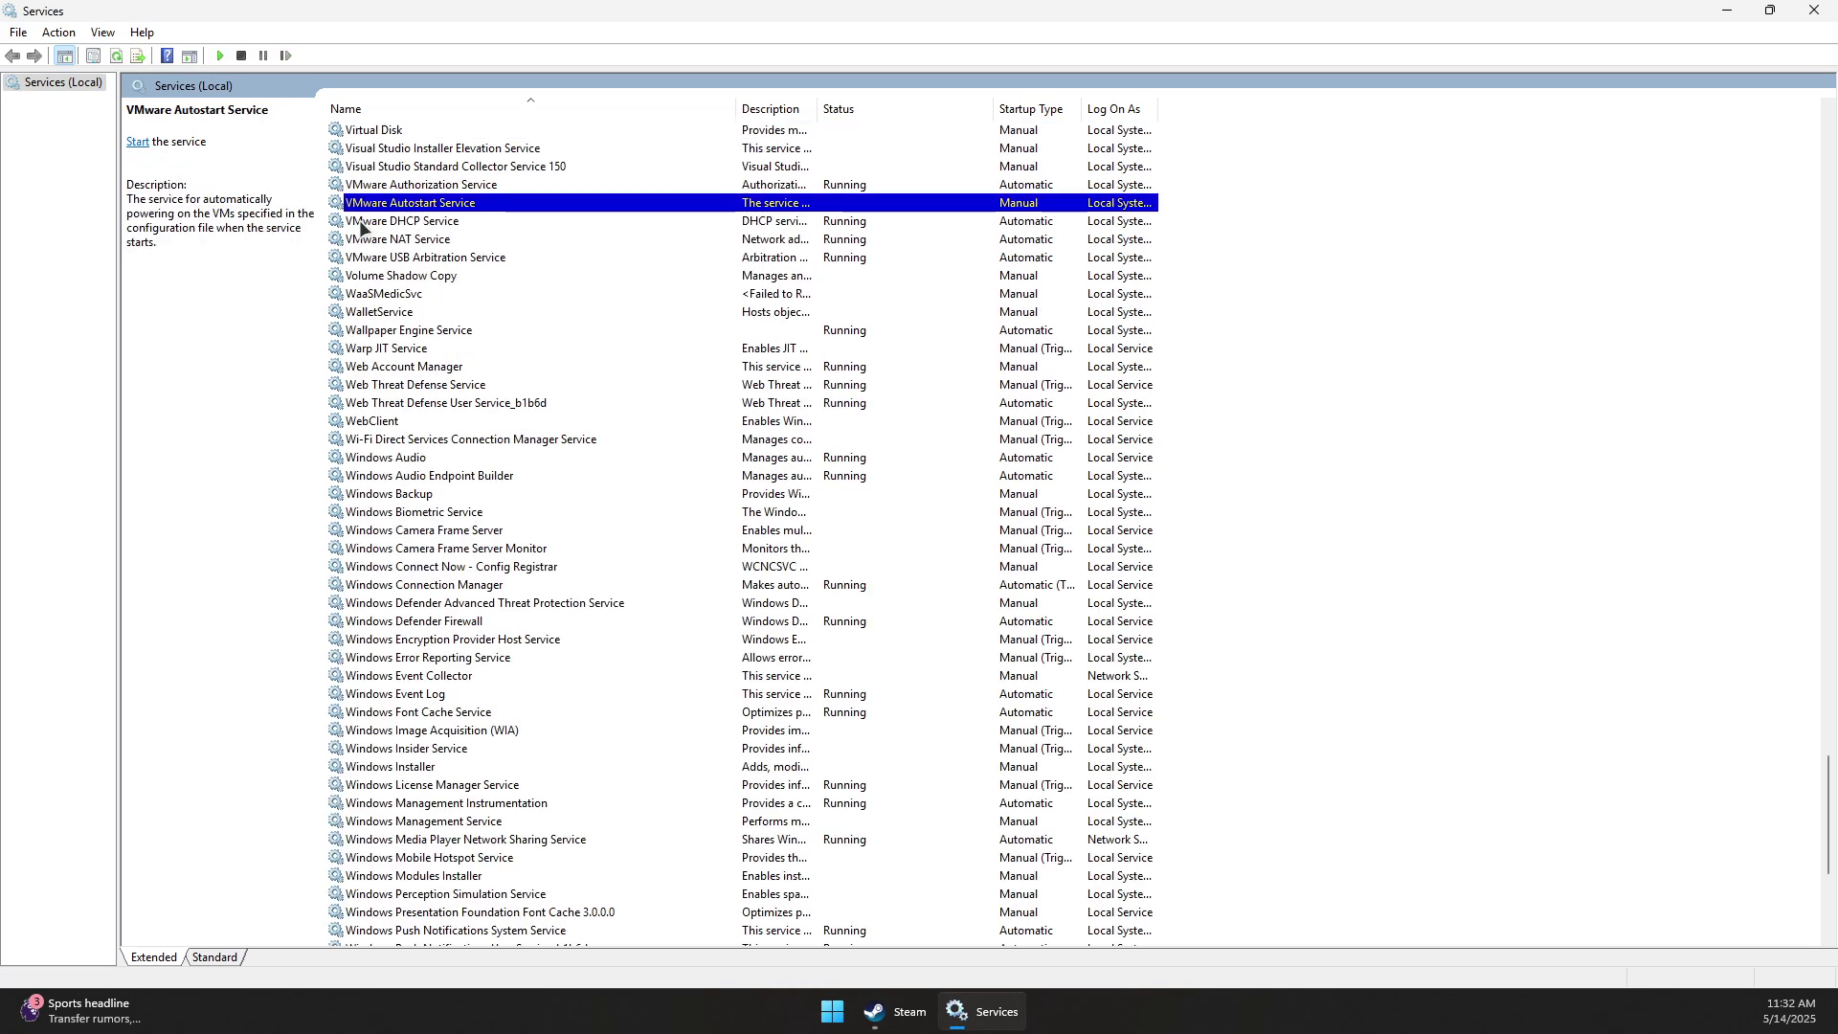
pyautogui.press('Down')
pyautogui.press('Down')
pyautogui.scroll(5, 469, 316)
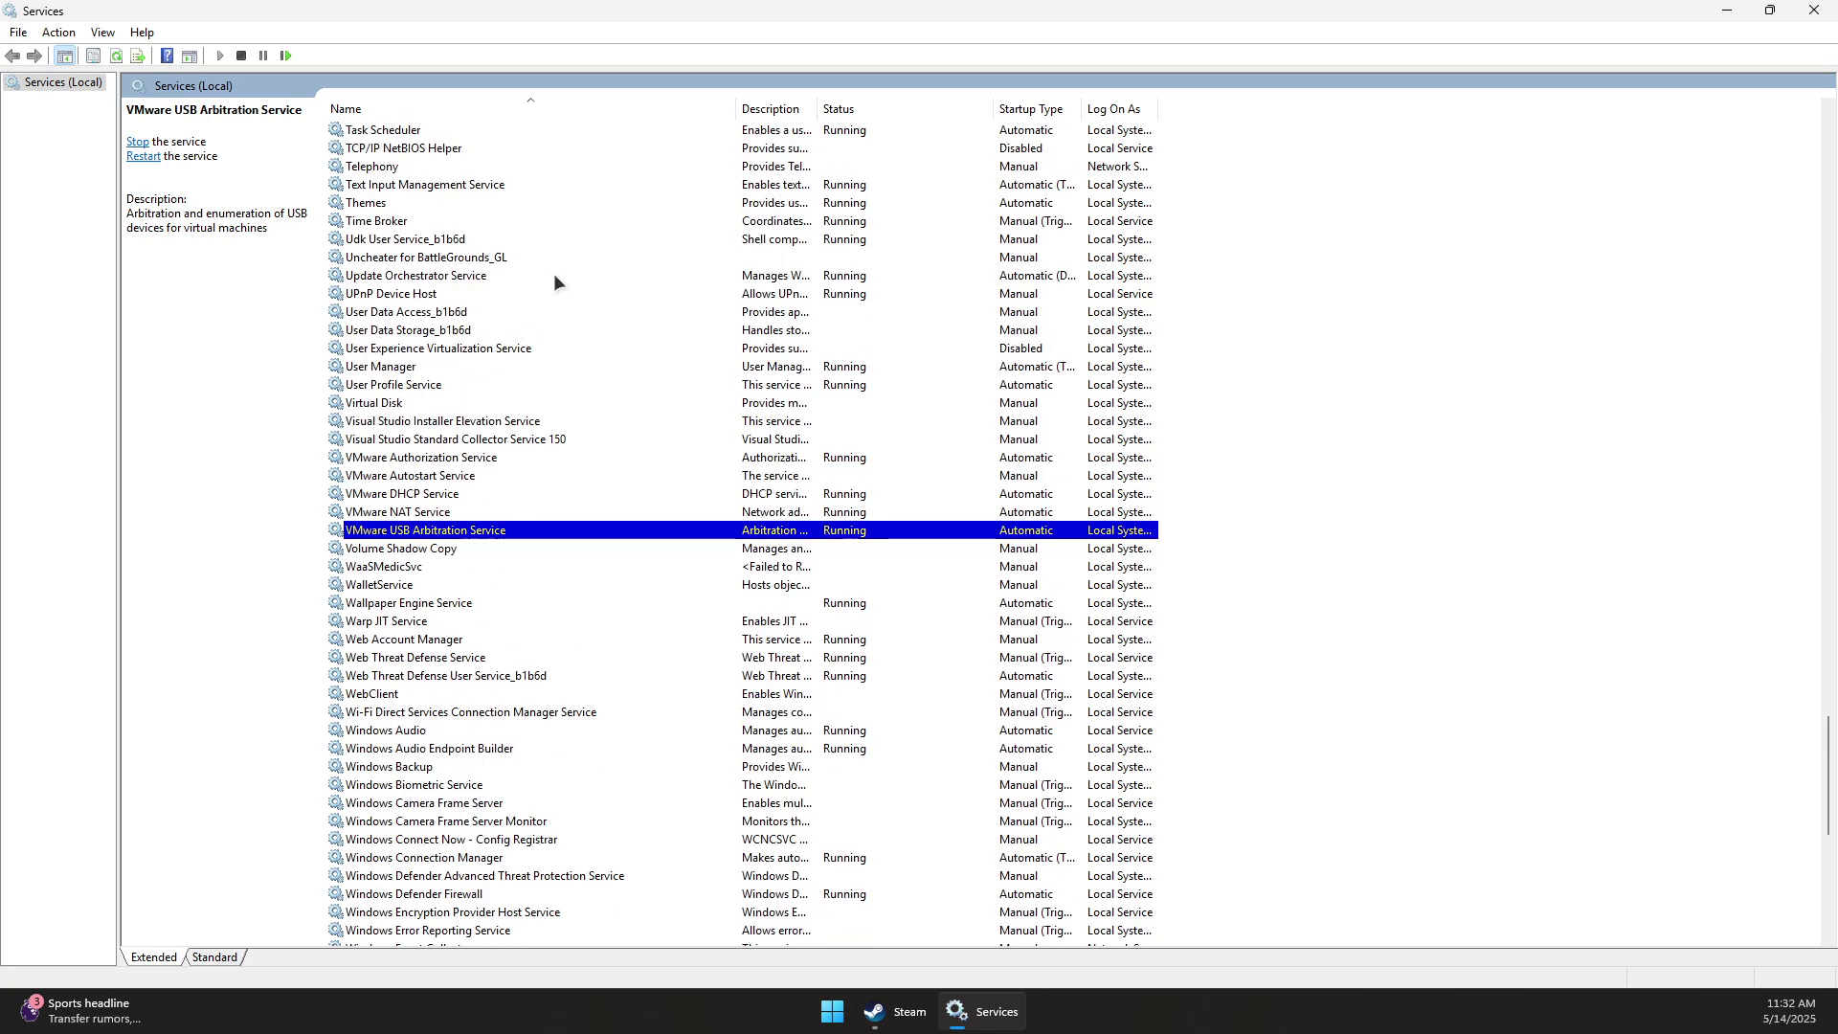
pyautogui.click(1728, 12)
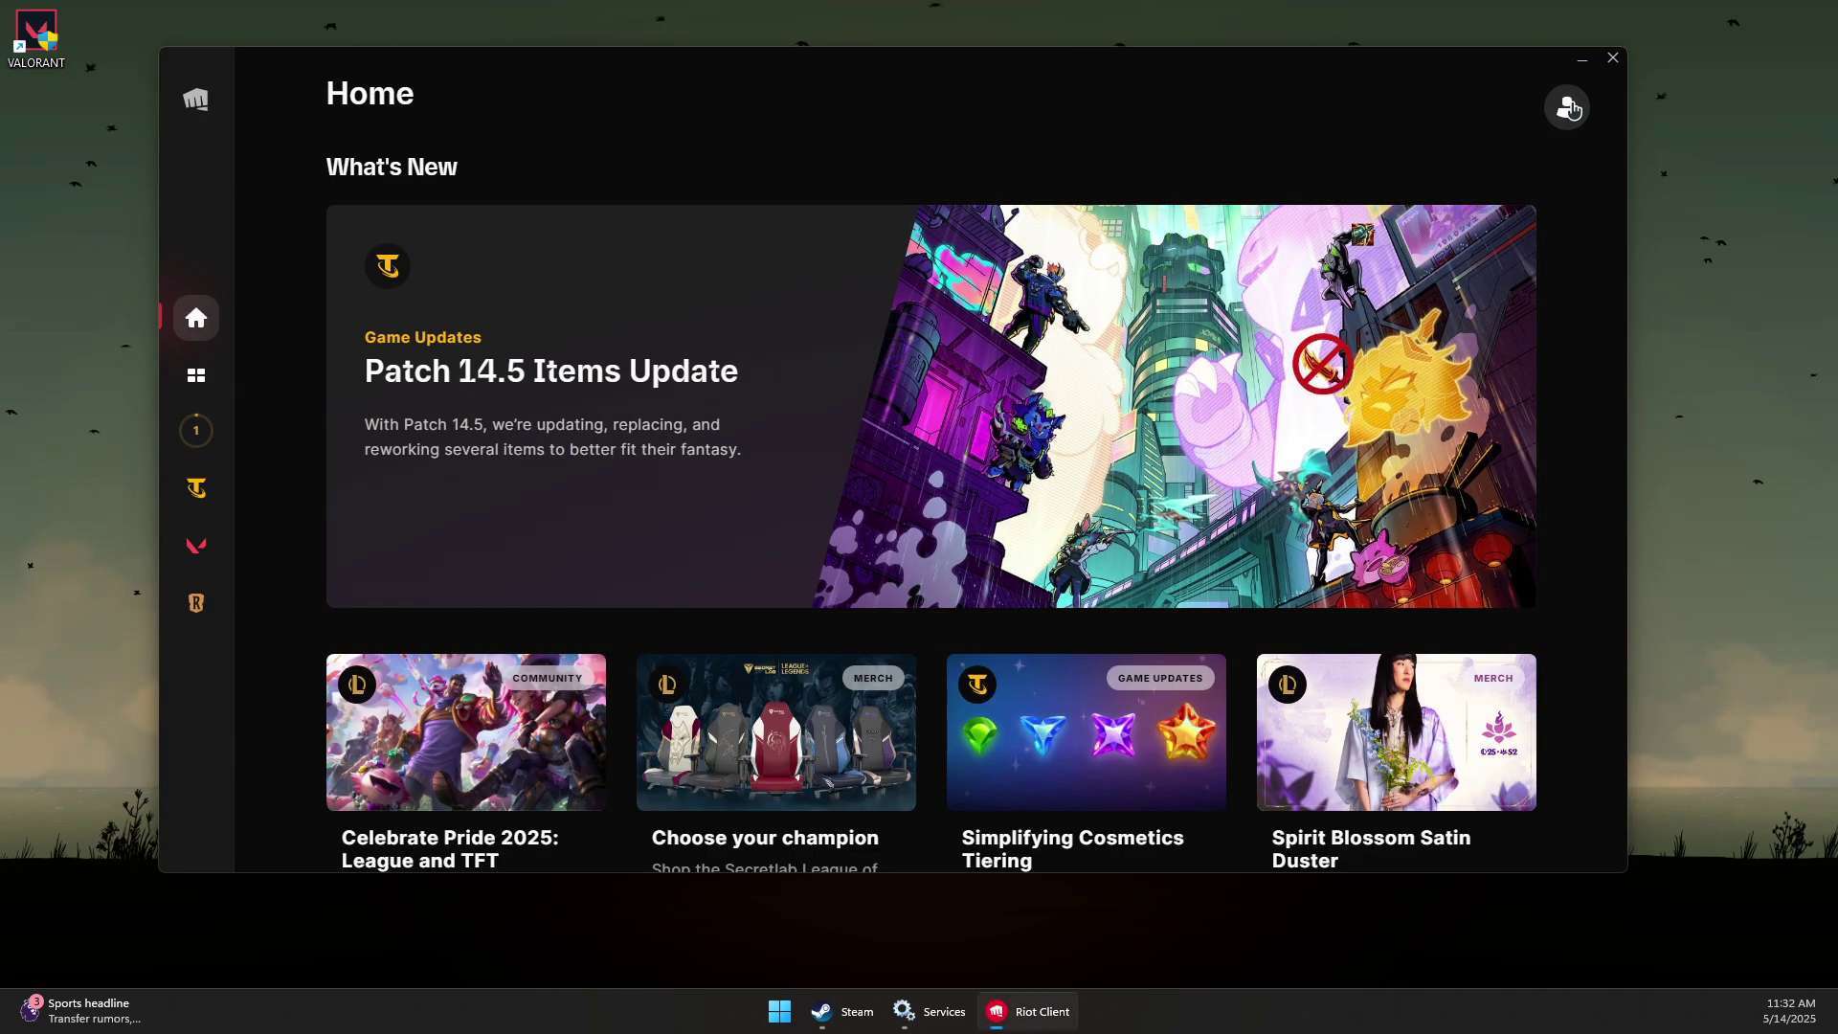
# View the League of Legends page with its Repair option in the Riot Client settings, and close the client window.
pyautogui.click(1568, 109)
pyautogui.click(1435, 360)
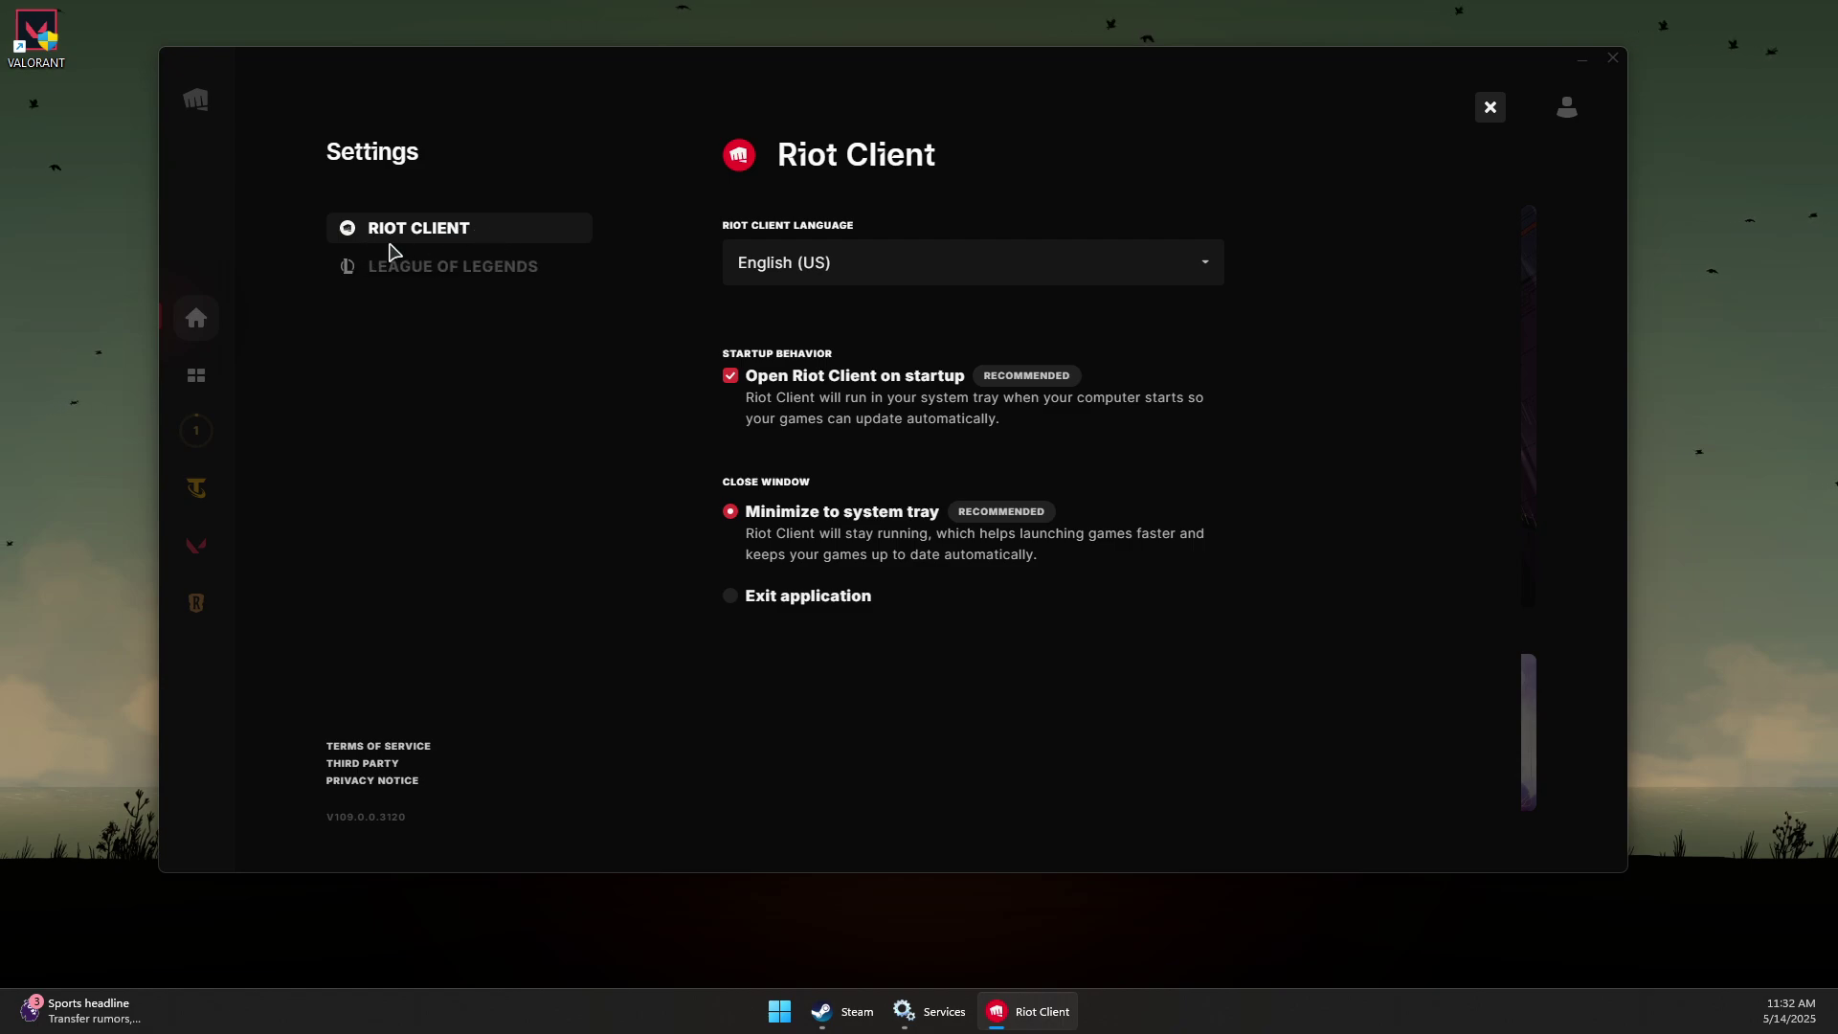
pyautogui.click(408, 272)
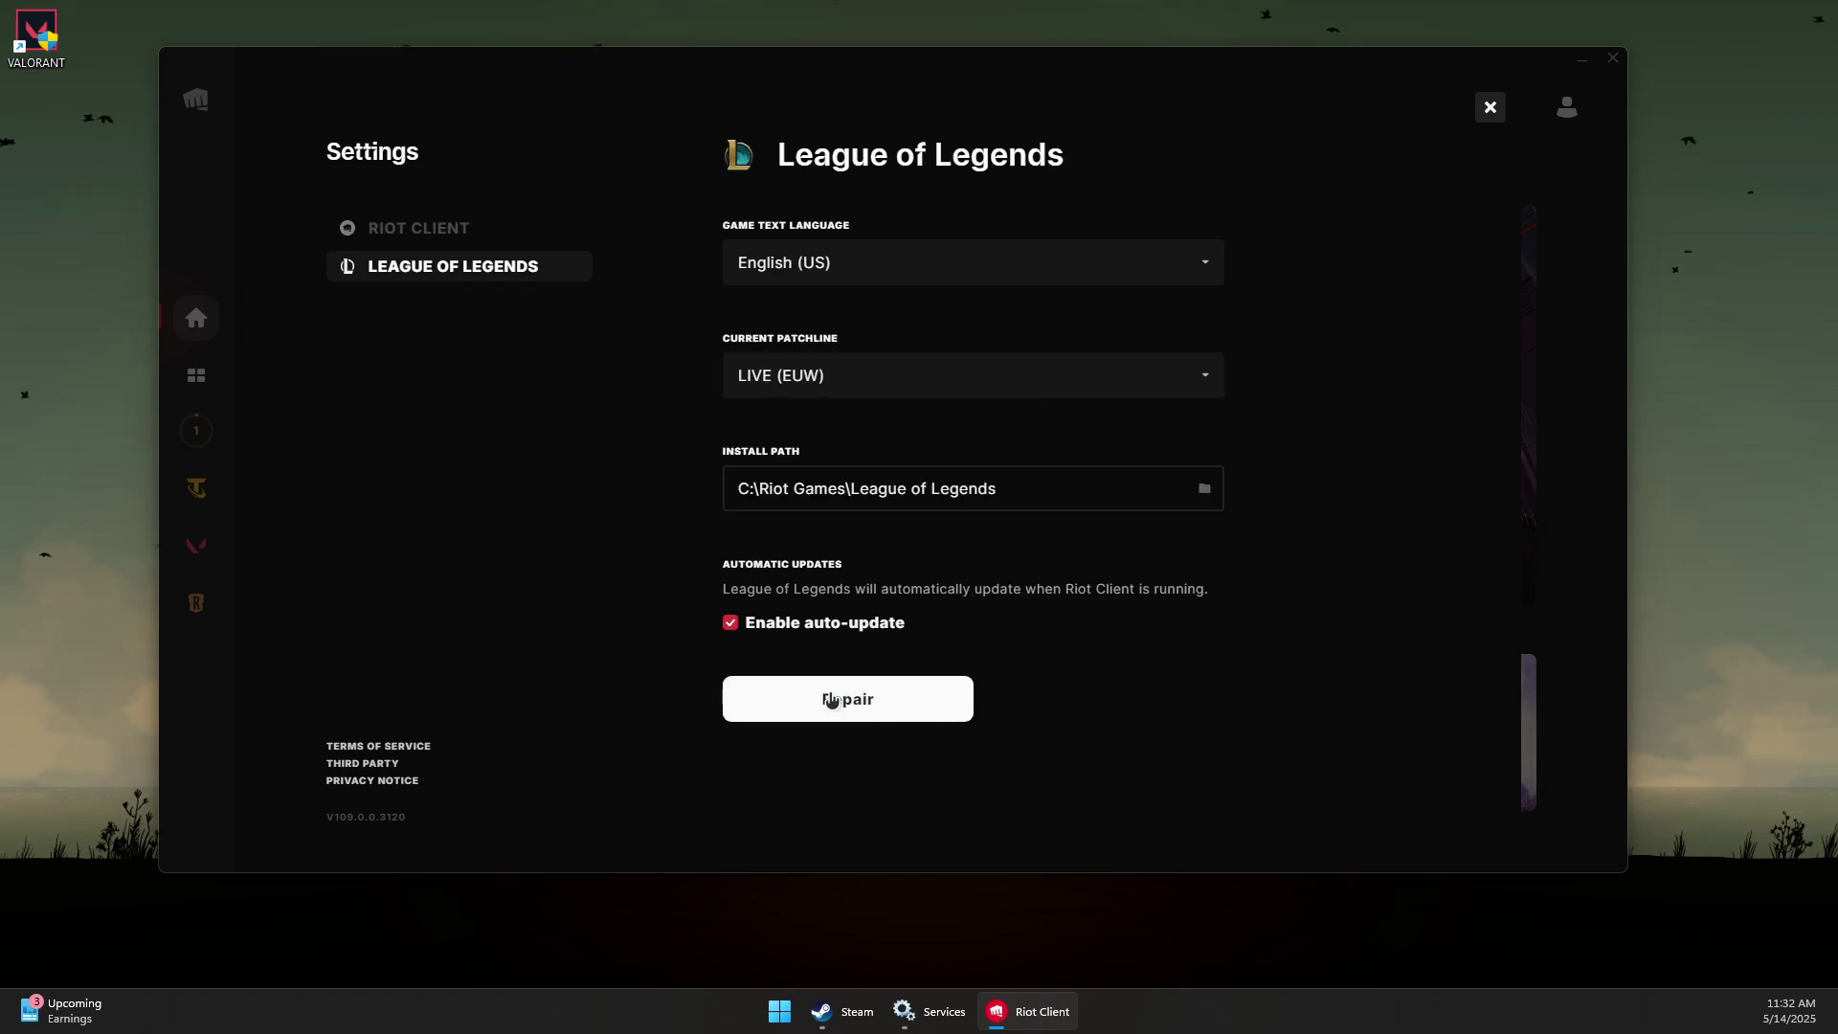
pyautogui.click(1493, 108)
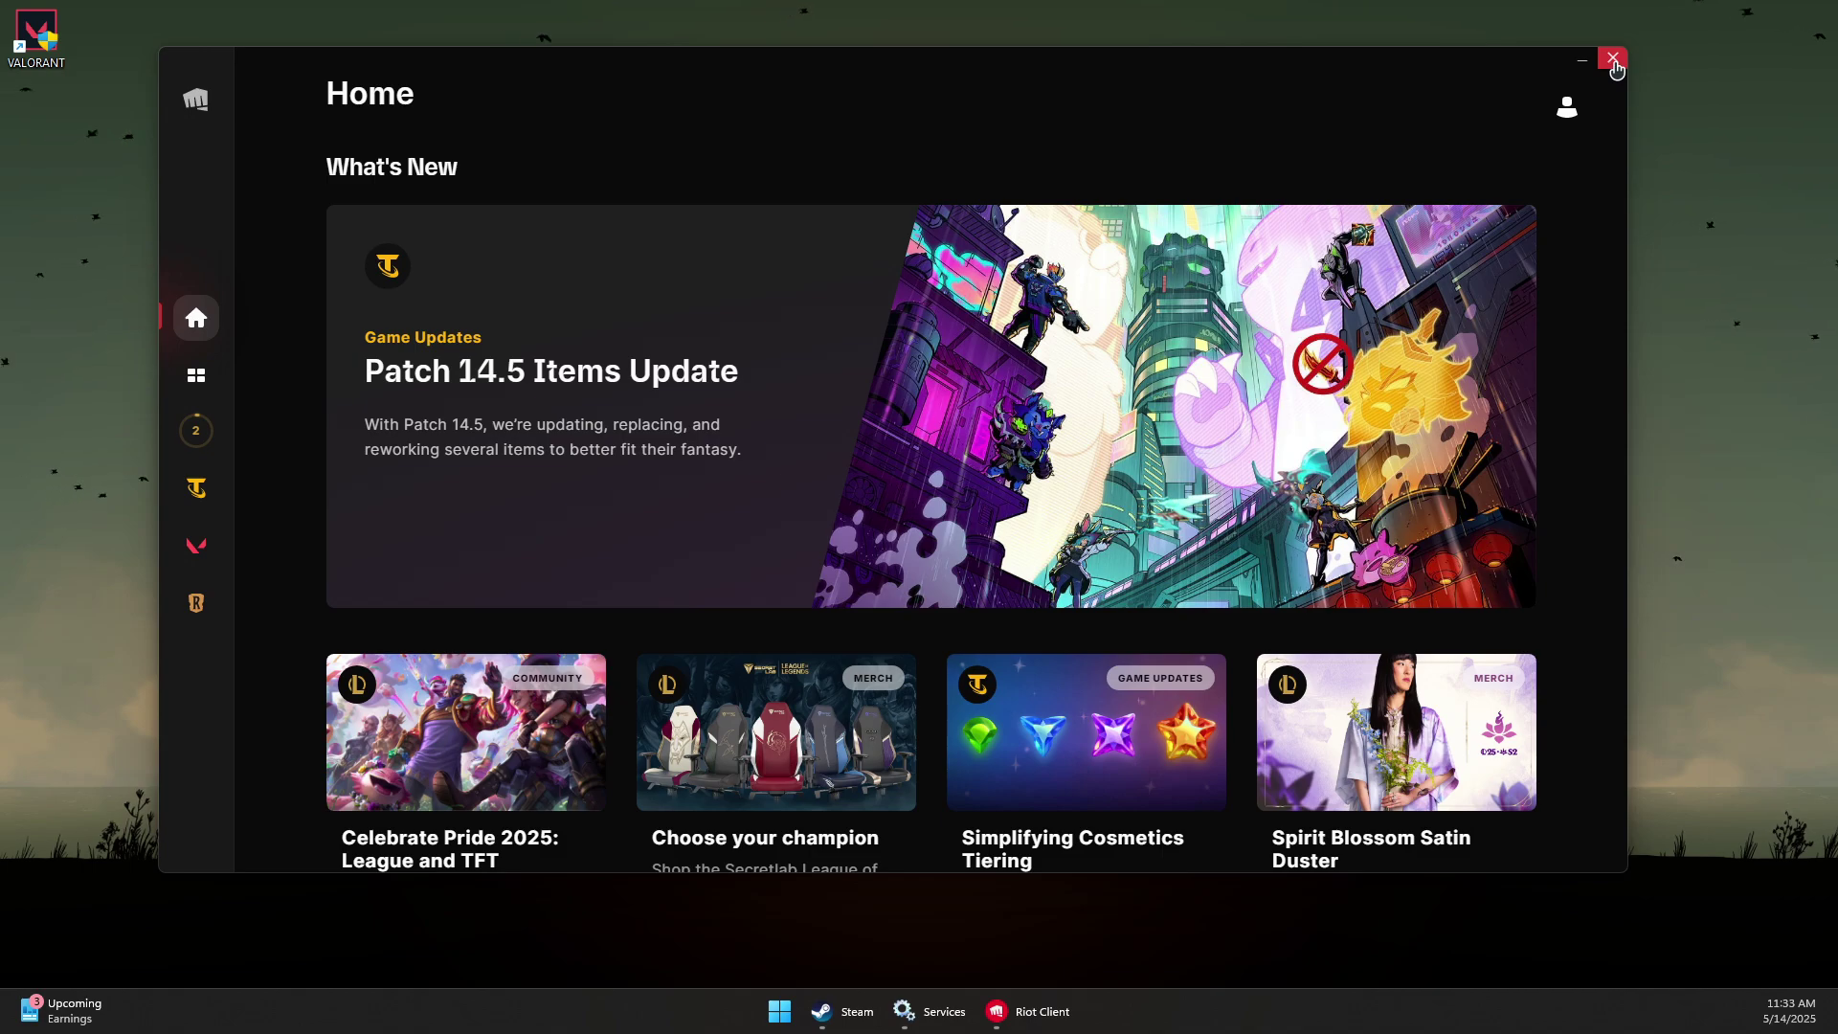
pyautogui.click(1615, 63)
# Return to Services, try setting the Virtual Disk service's startup type to Automatic and starting it, and cancel its properties dialog.
pyautogui.click(962, 1011)
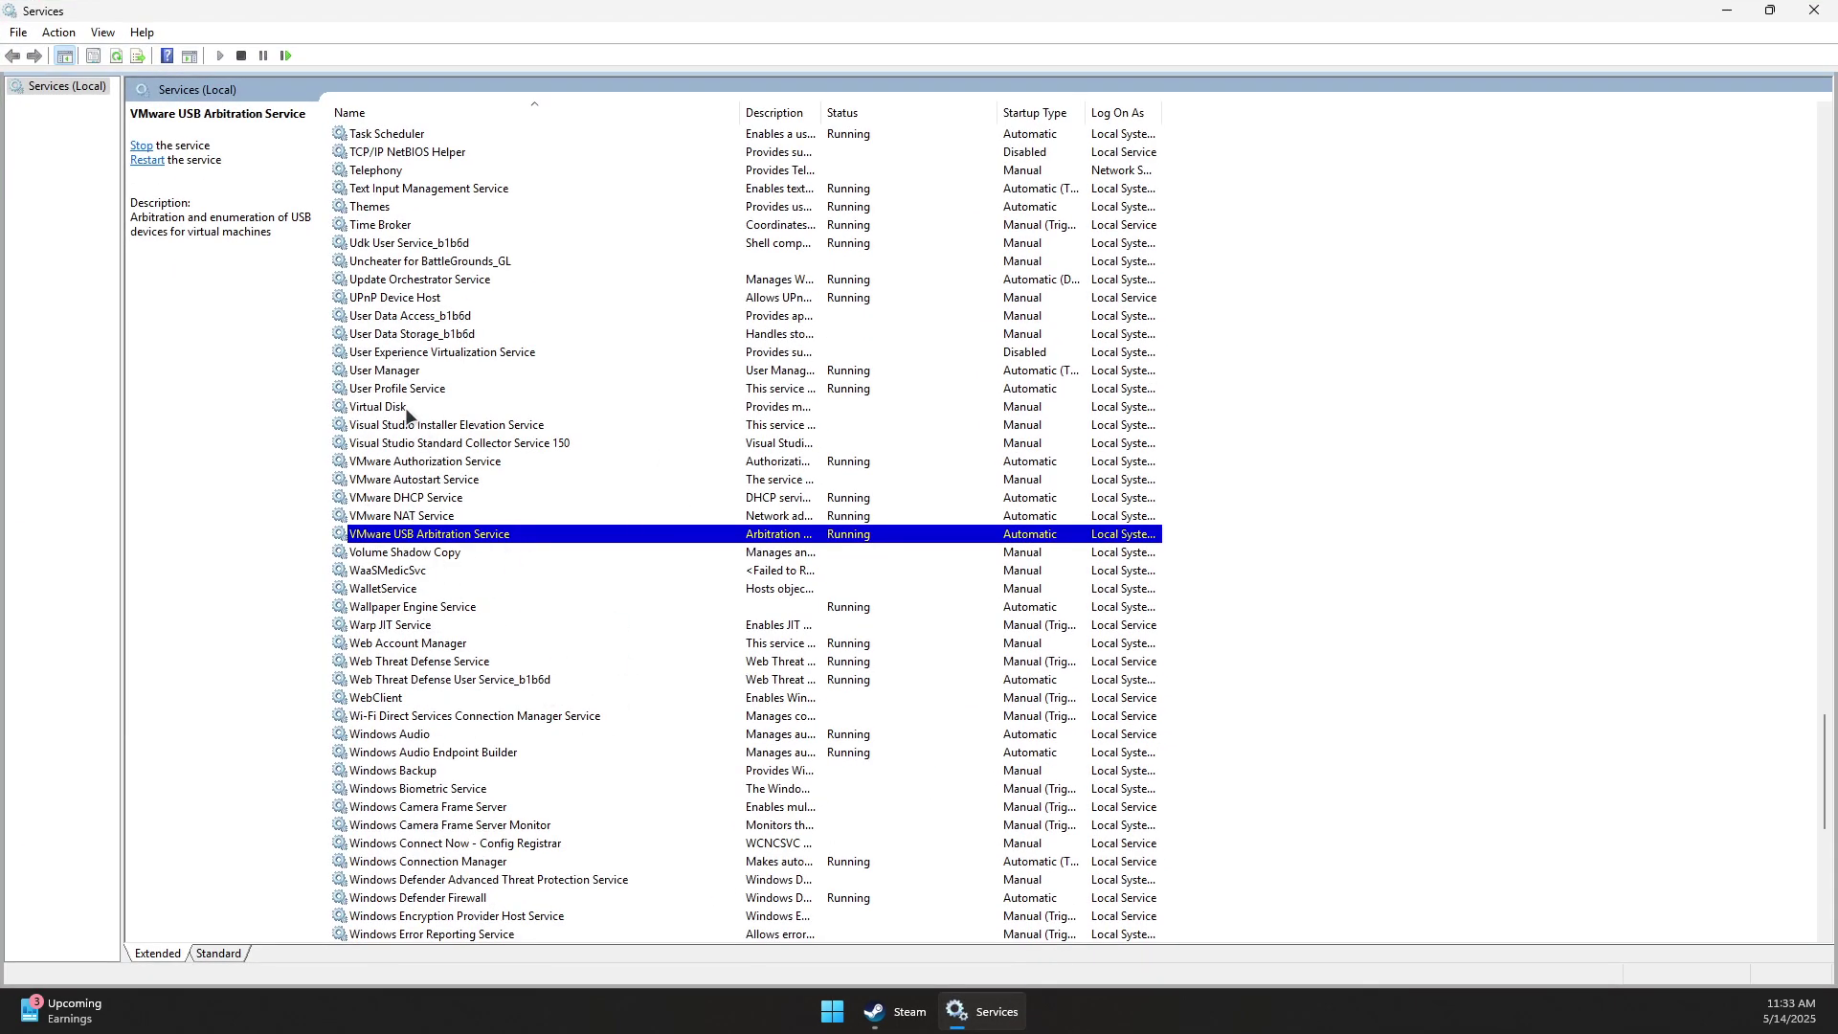
pyautogui.doubleClick(640, 405)
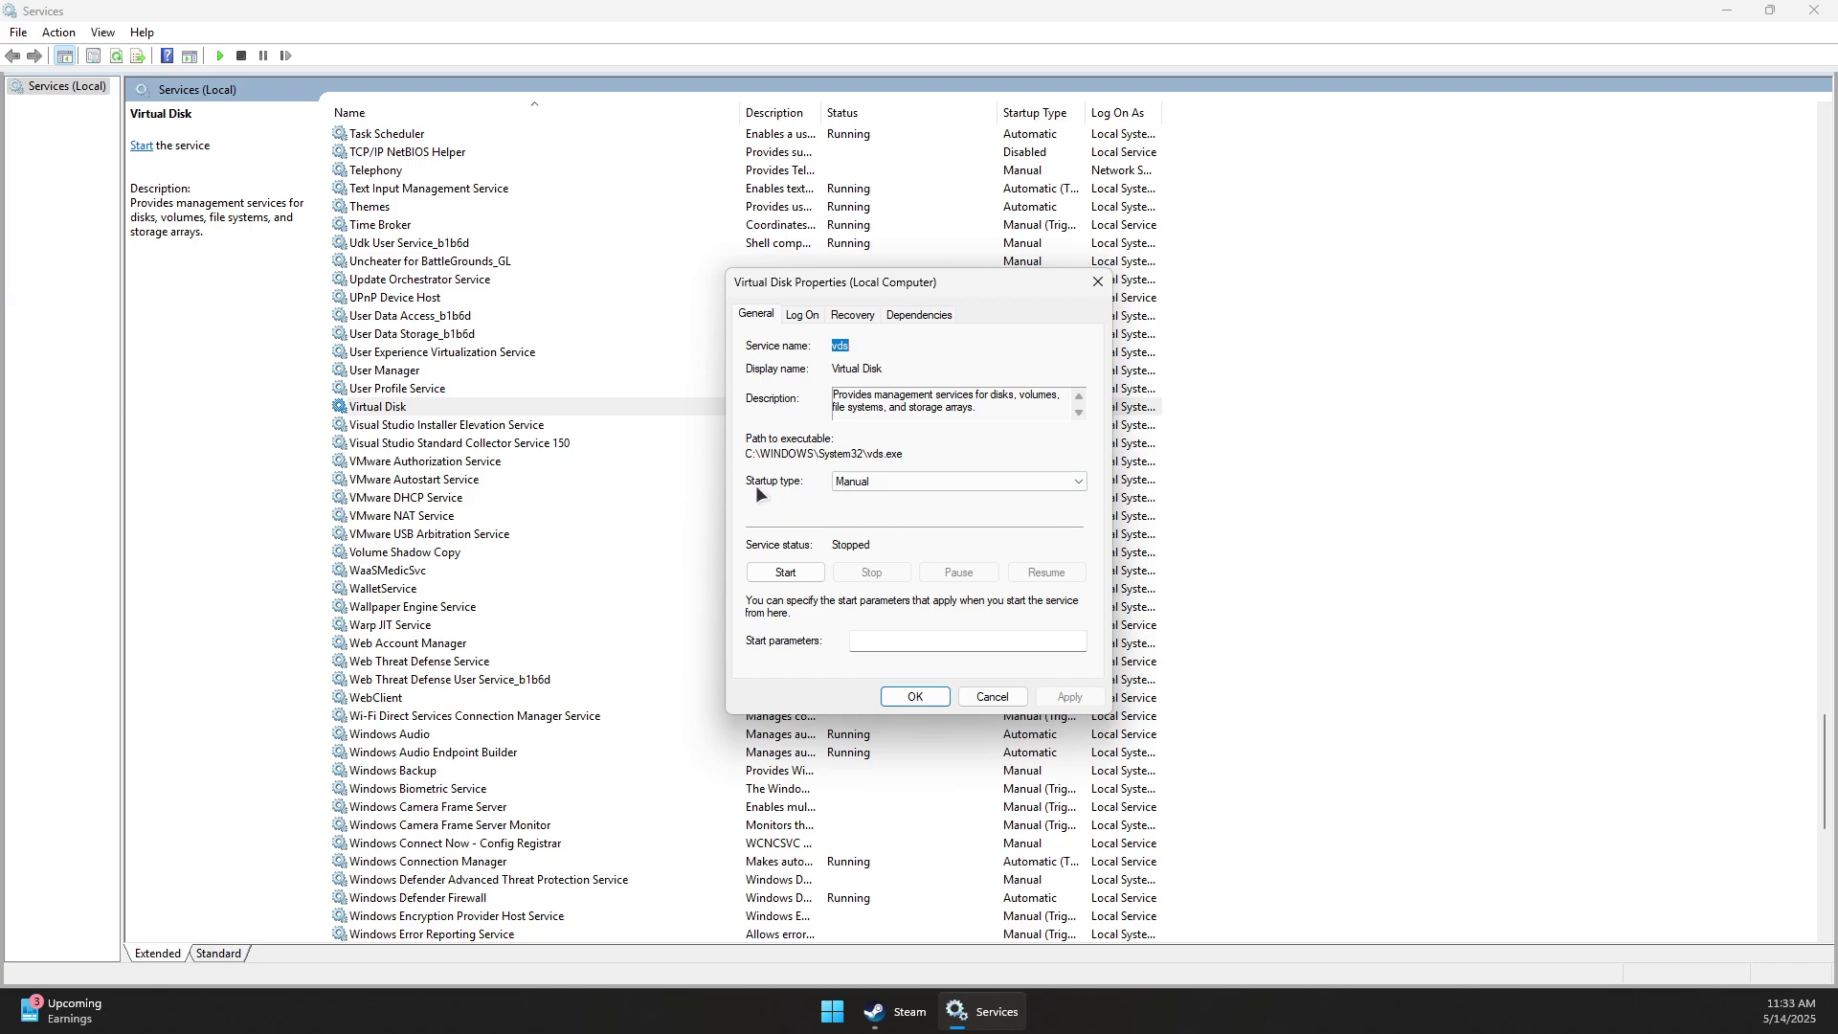
pyautogui.click(854, 482)
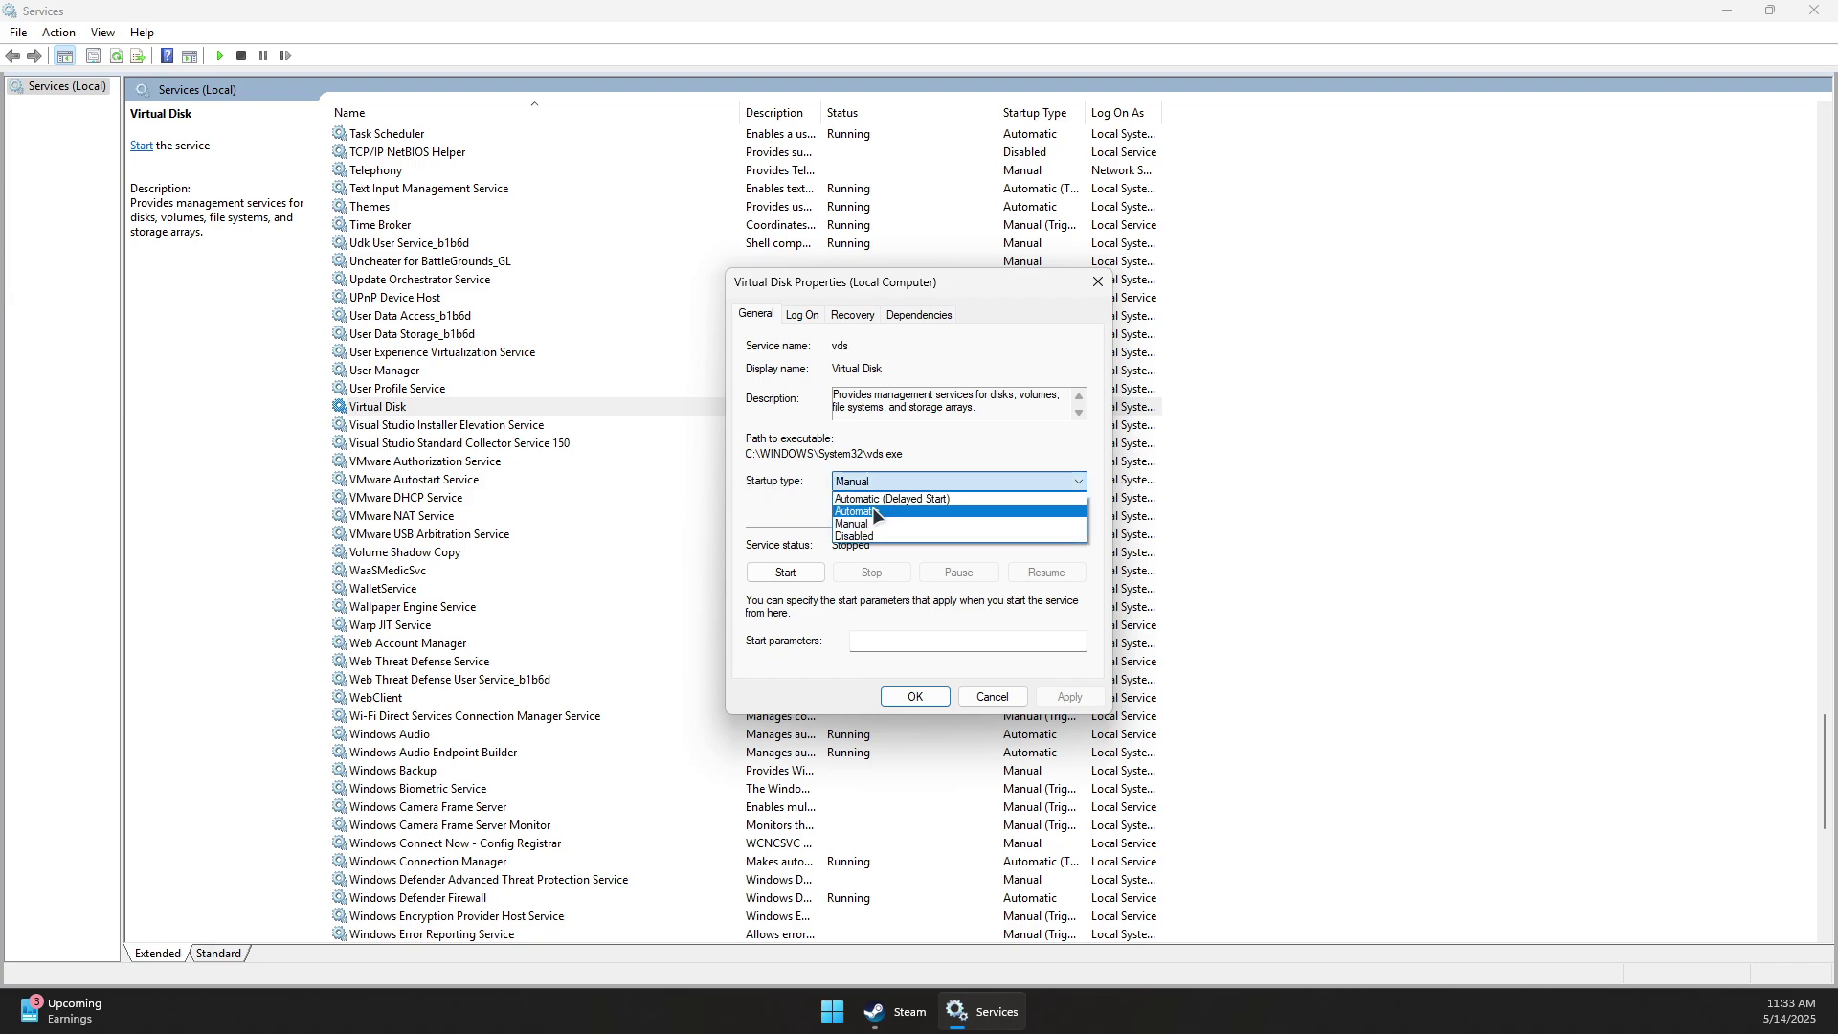
pyautogui.click(875, 512)
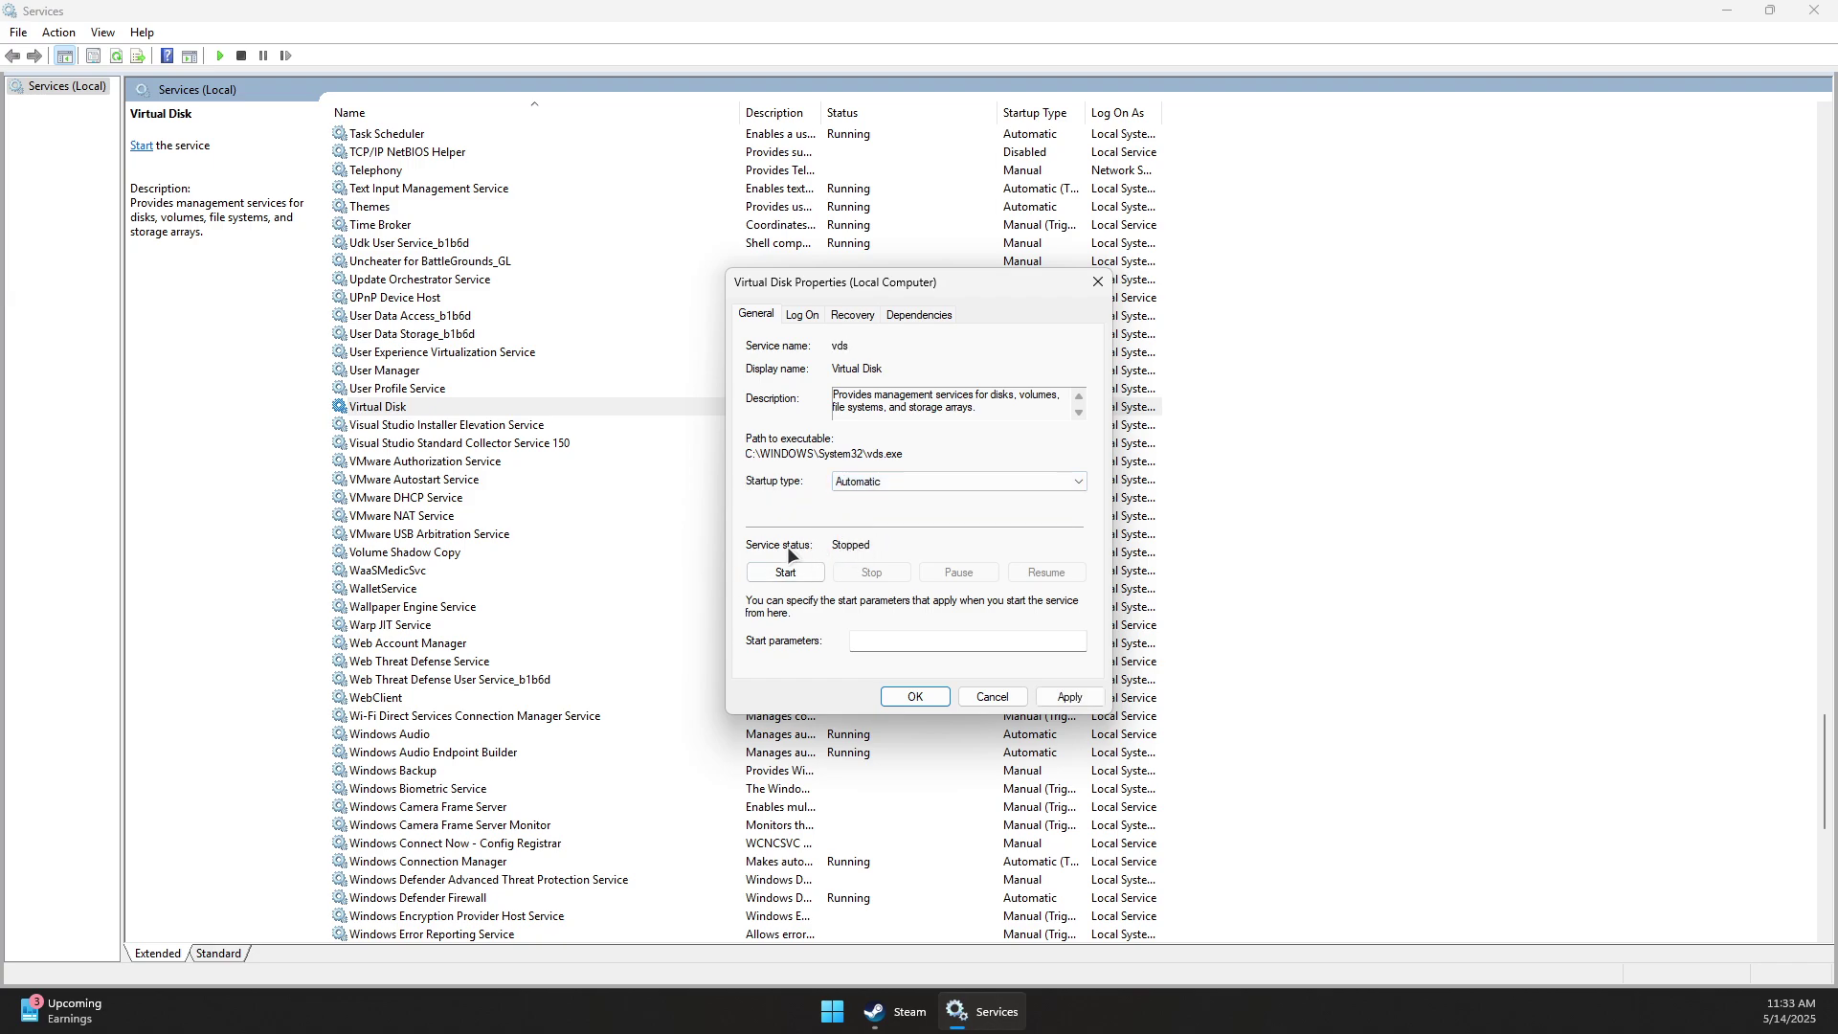
pyautogui.click(777, 572)
pyautogui.click(996, 701)
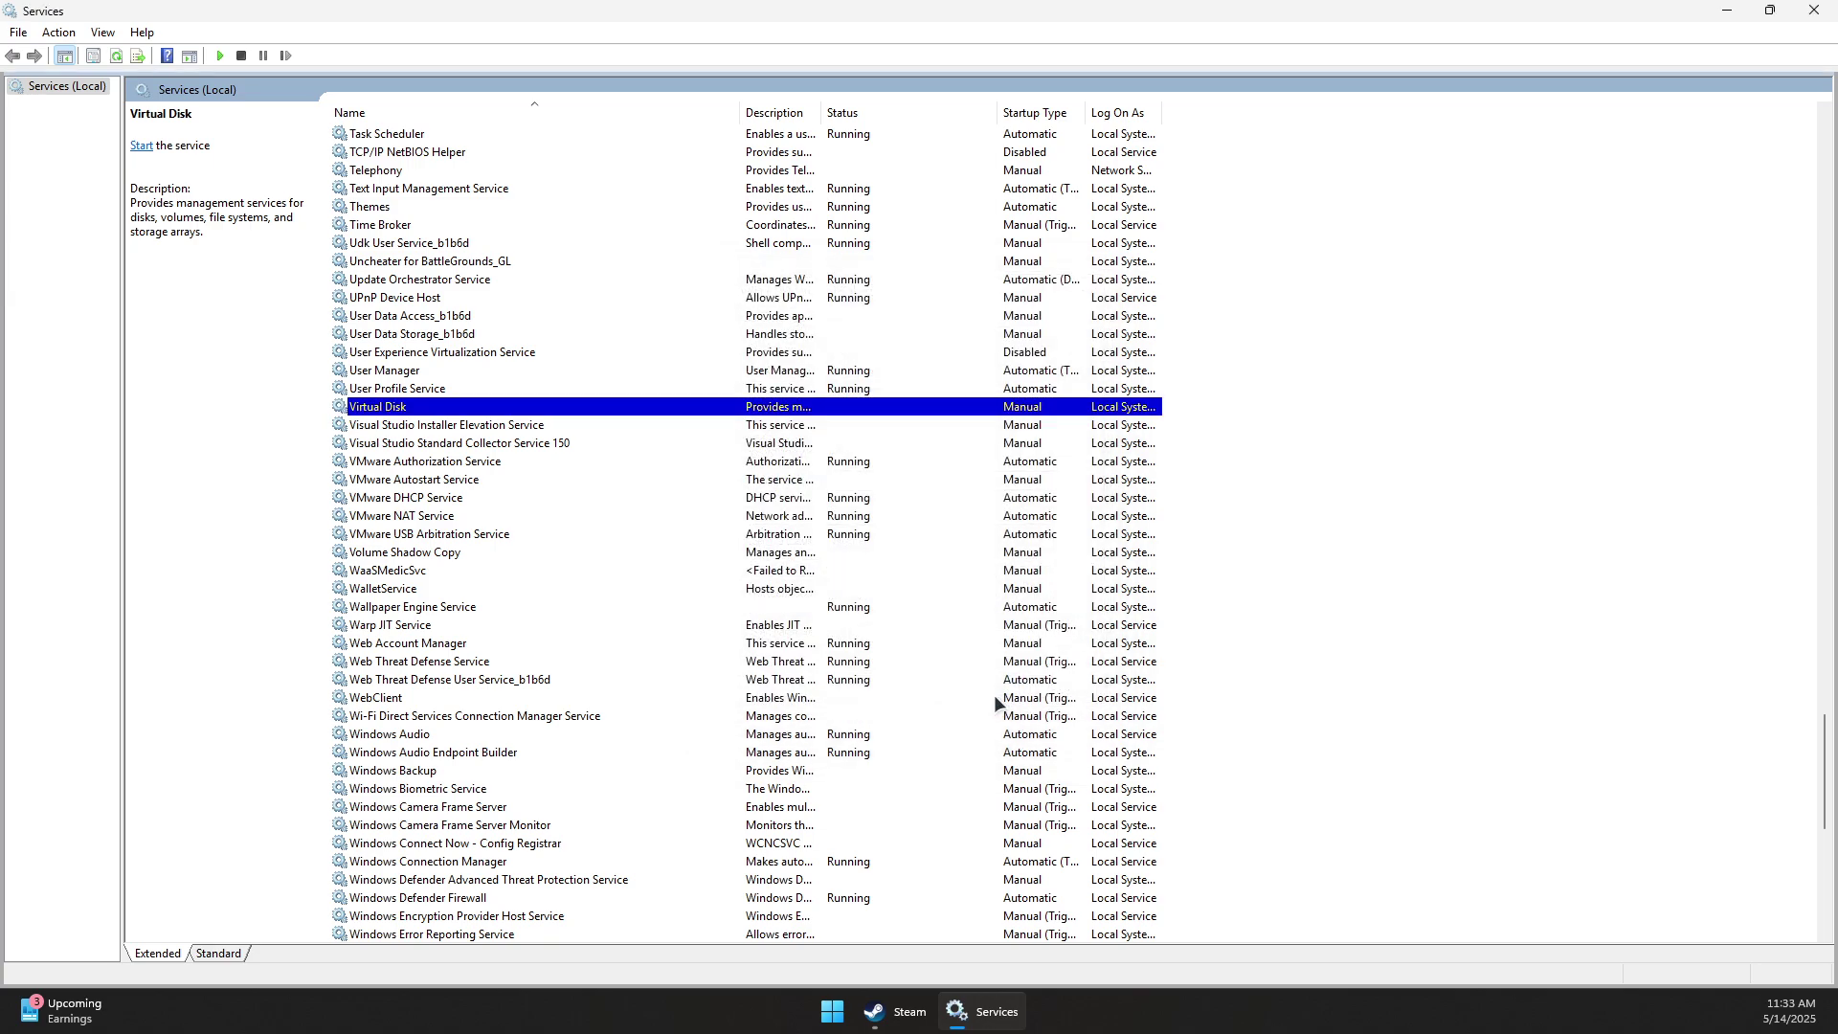
# Finish looking through the local services list and close the Services console.
pyautogui.click(527, 247)
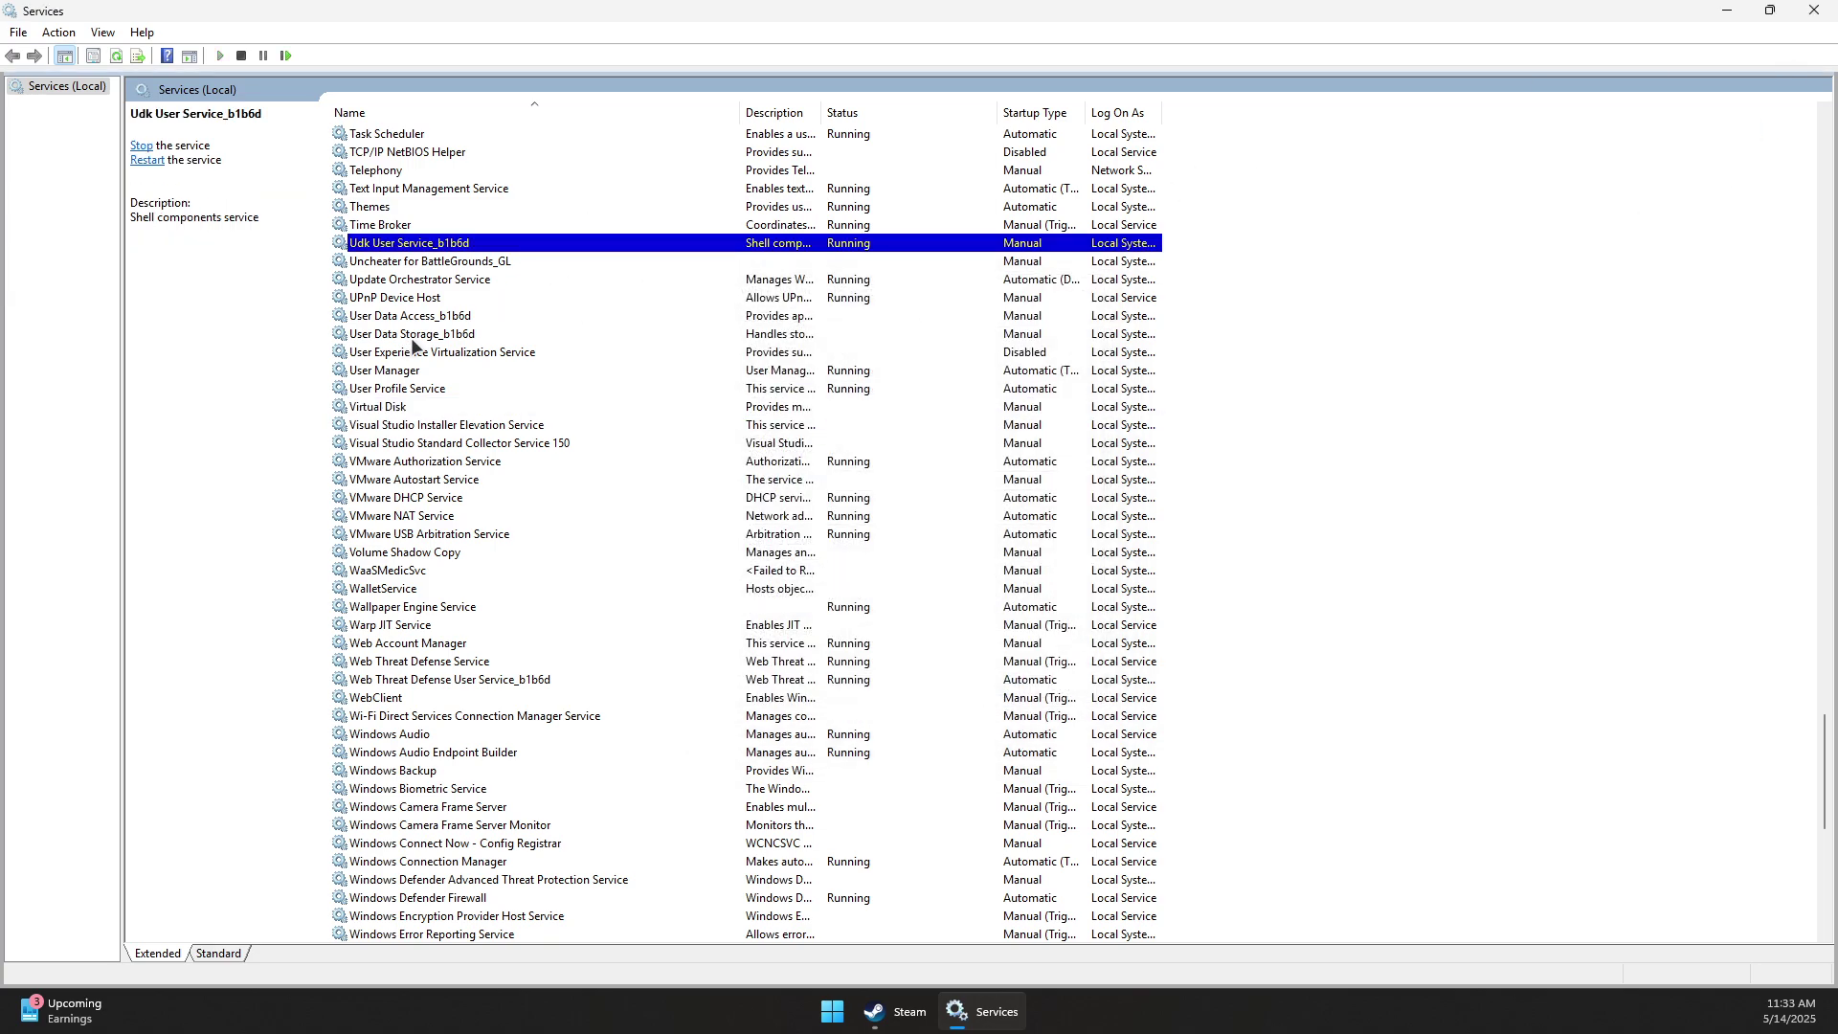
pyautogui.click(400, 373)
pyautogui.click(1813, 10)
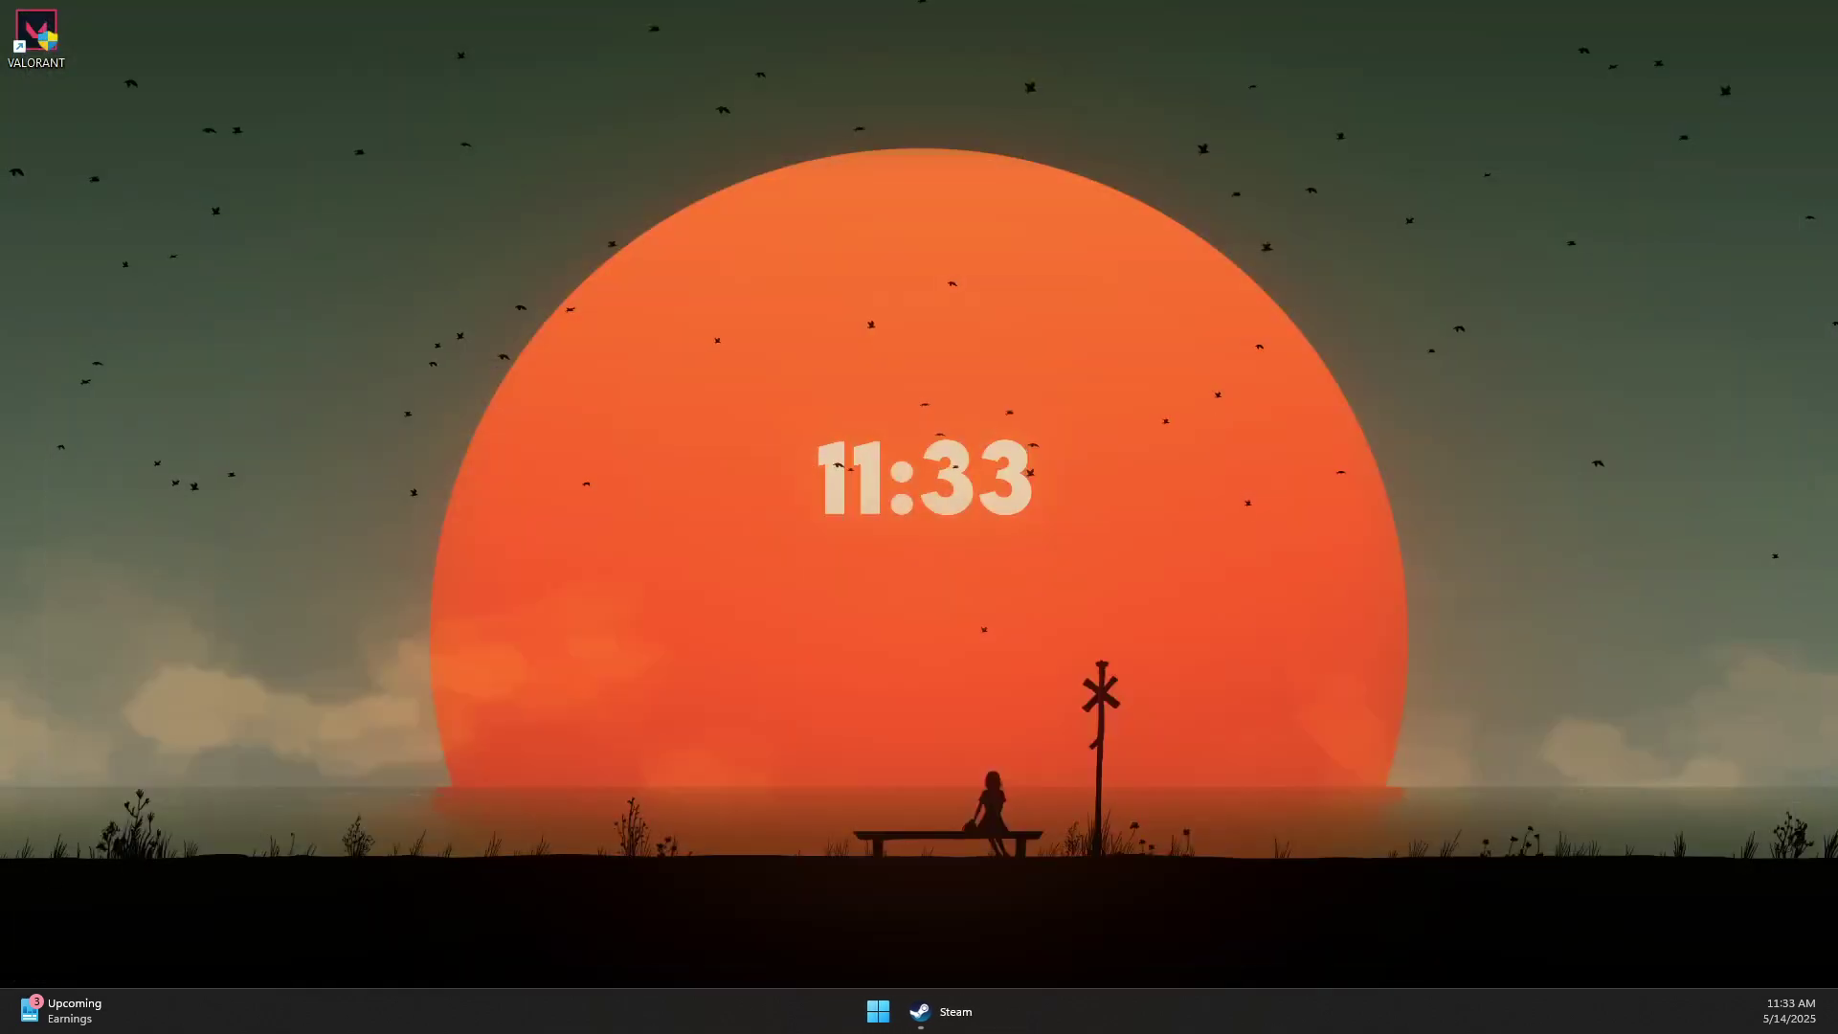
# Open the Startup apps list in Task Manager and maximize the window.
pyautogui.rightClick(571, 999)
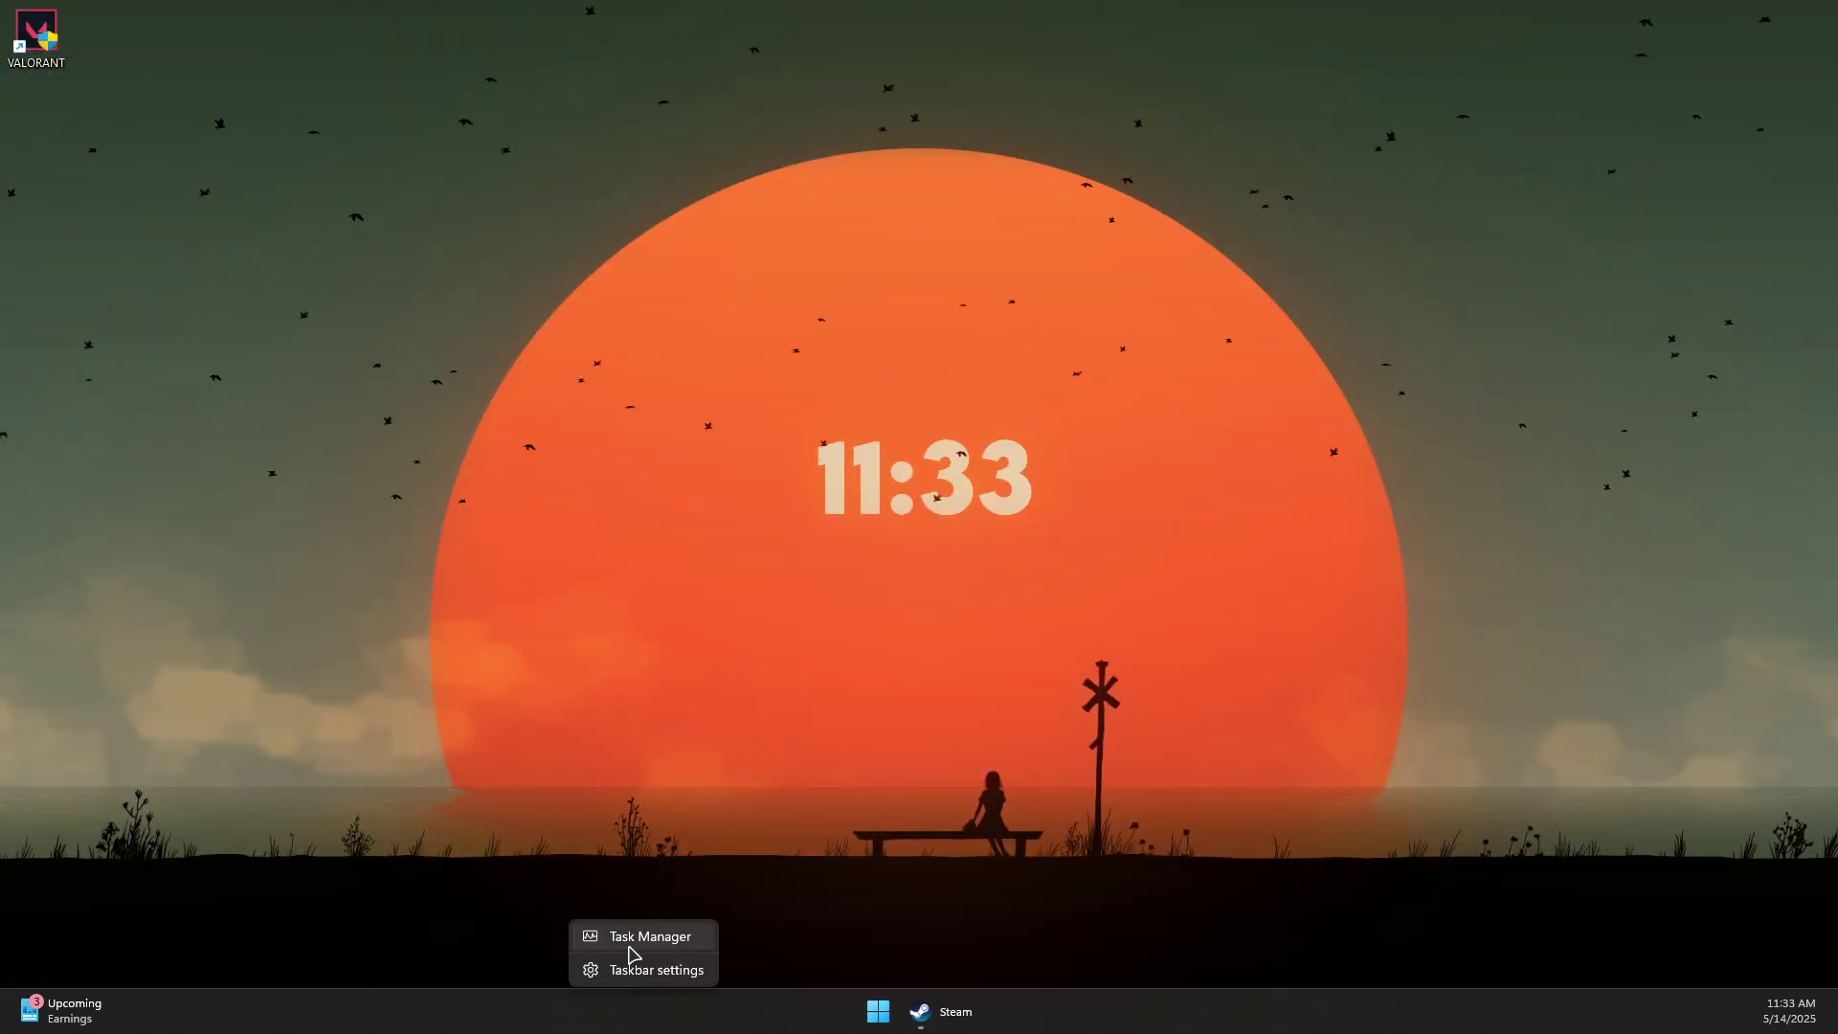
pyautogui.click(675, 946)
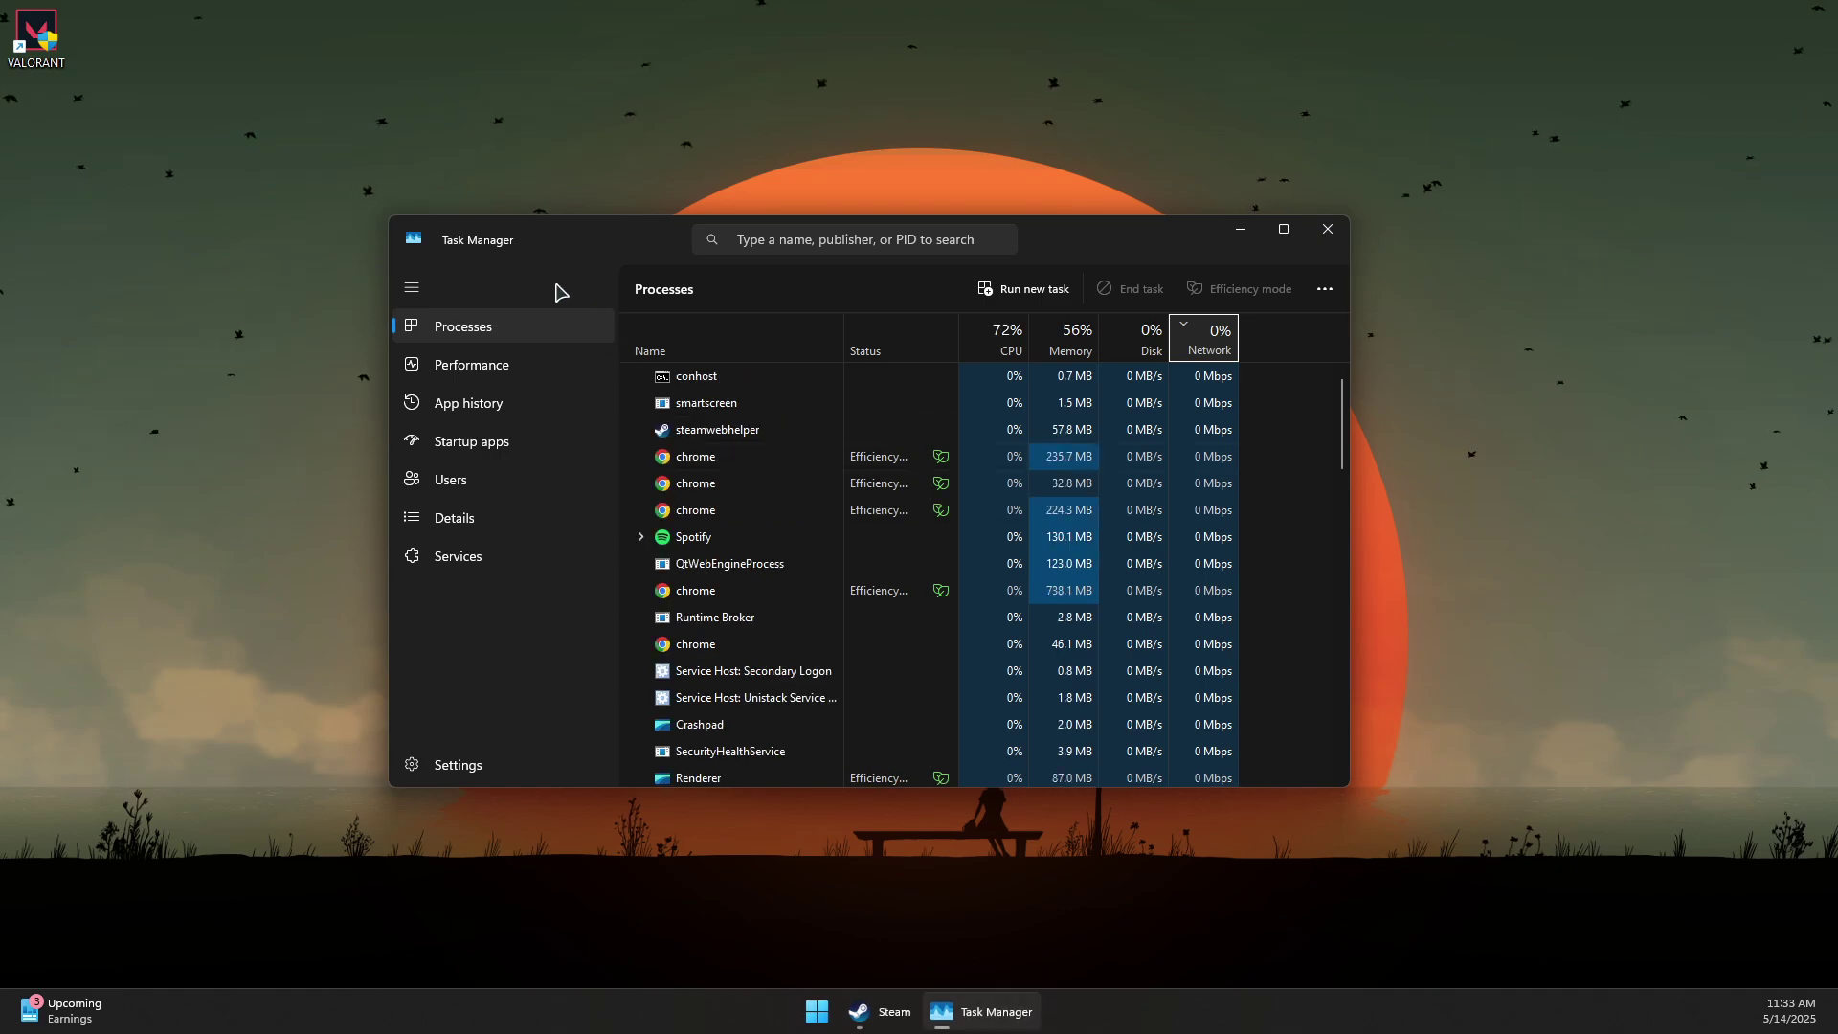
pyautogui.click(441, 448)
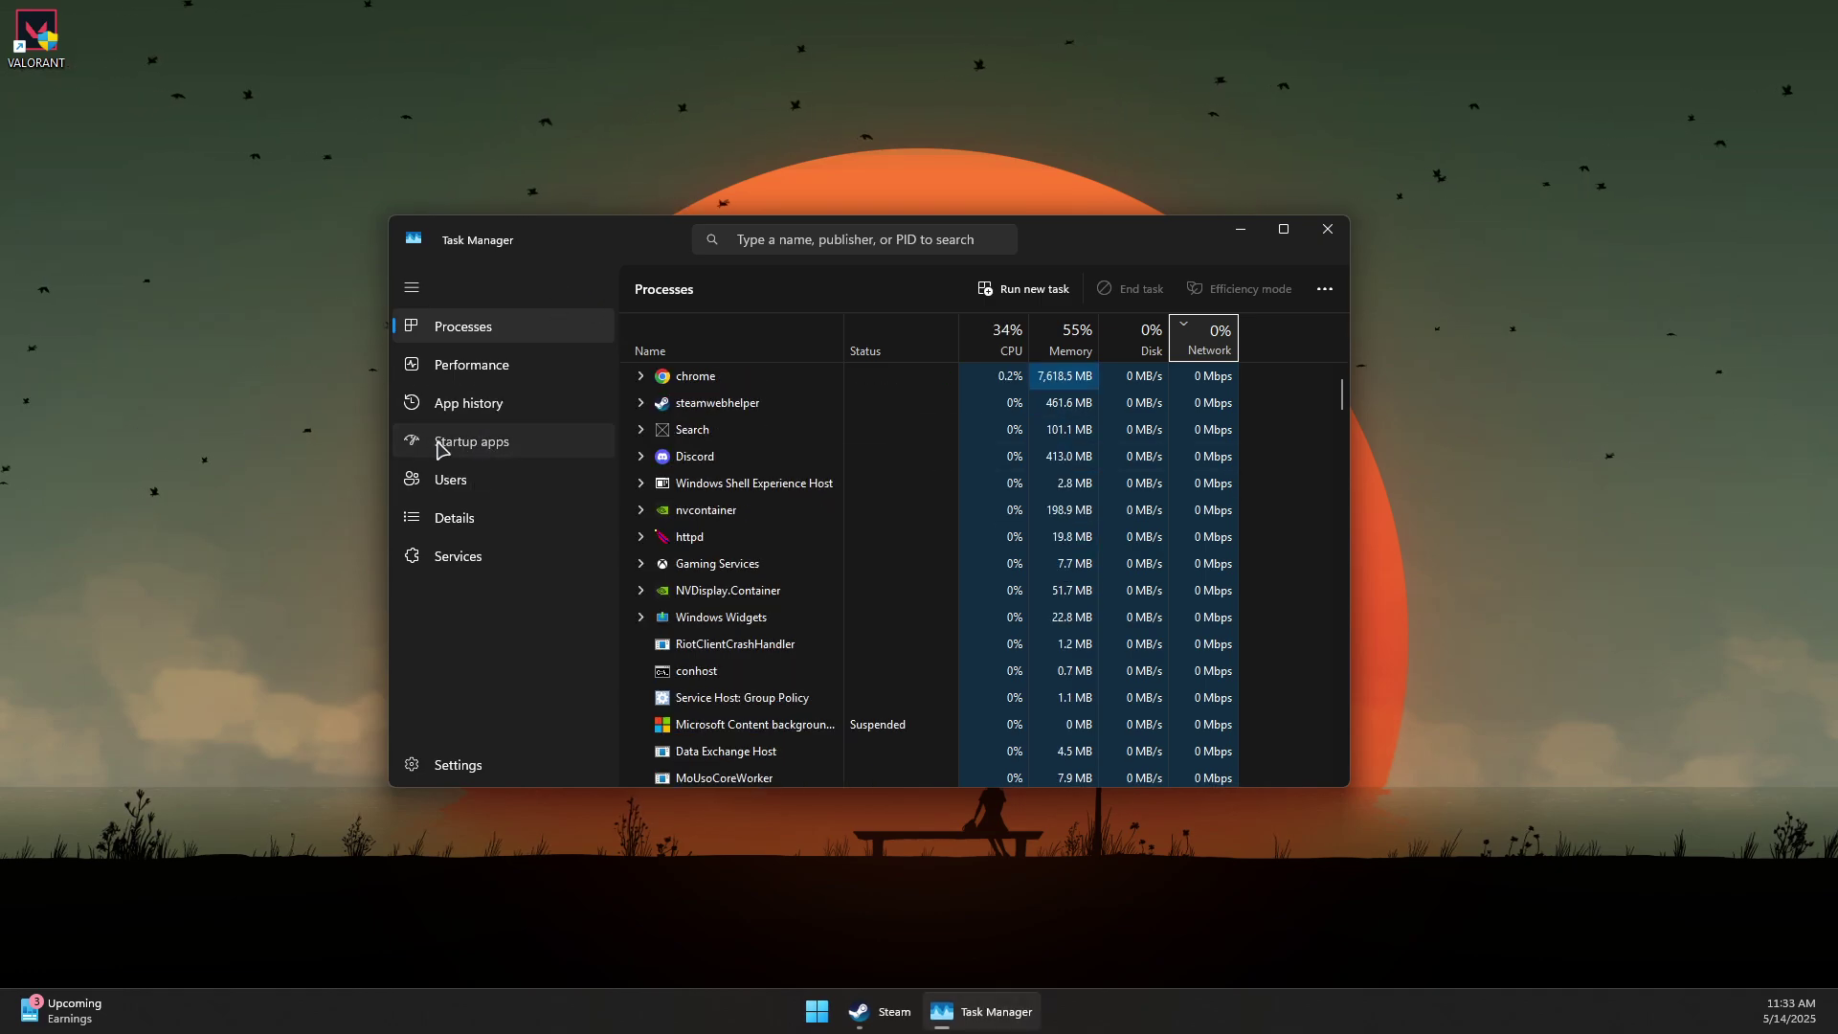
pyautogui.click(1284, 230)
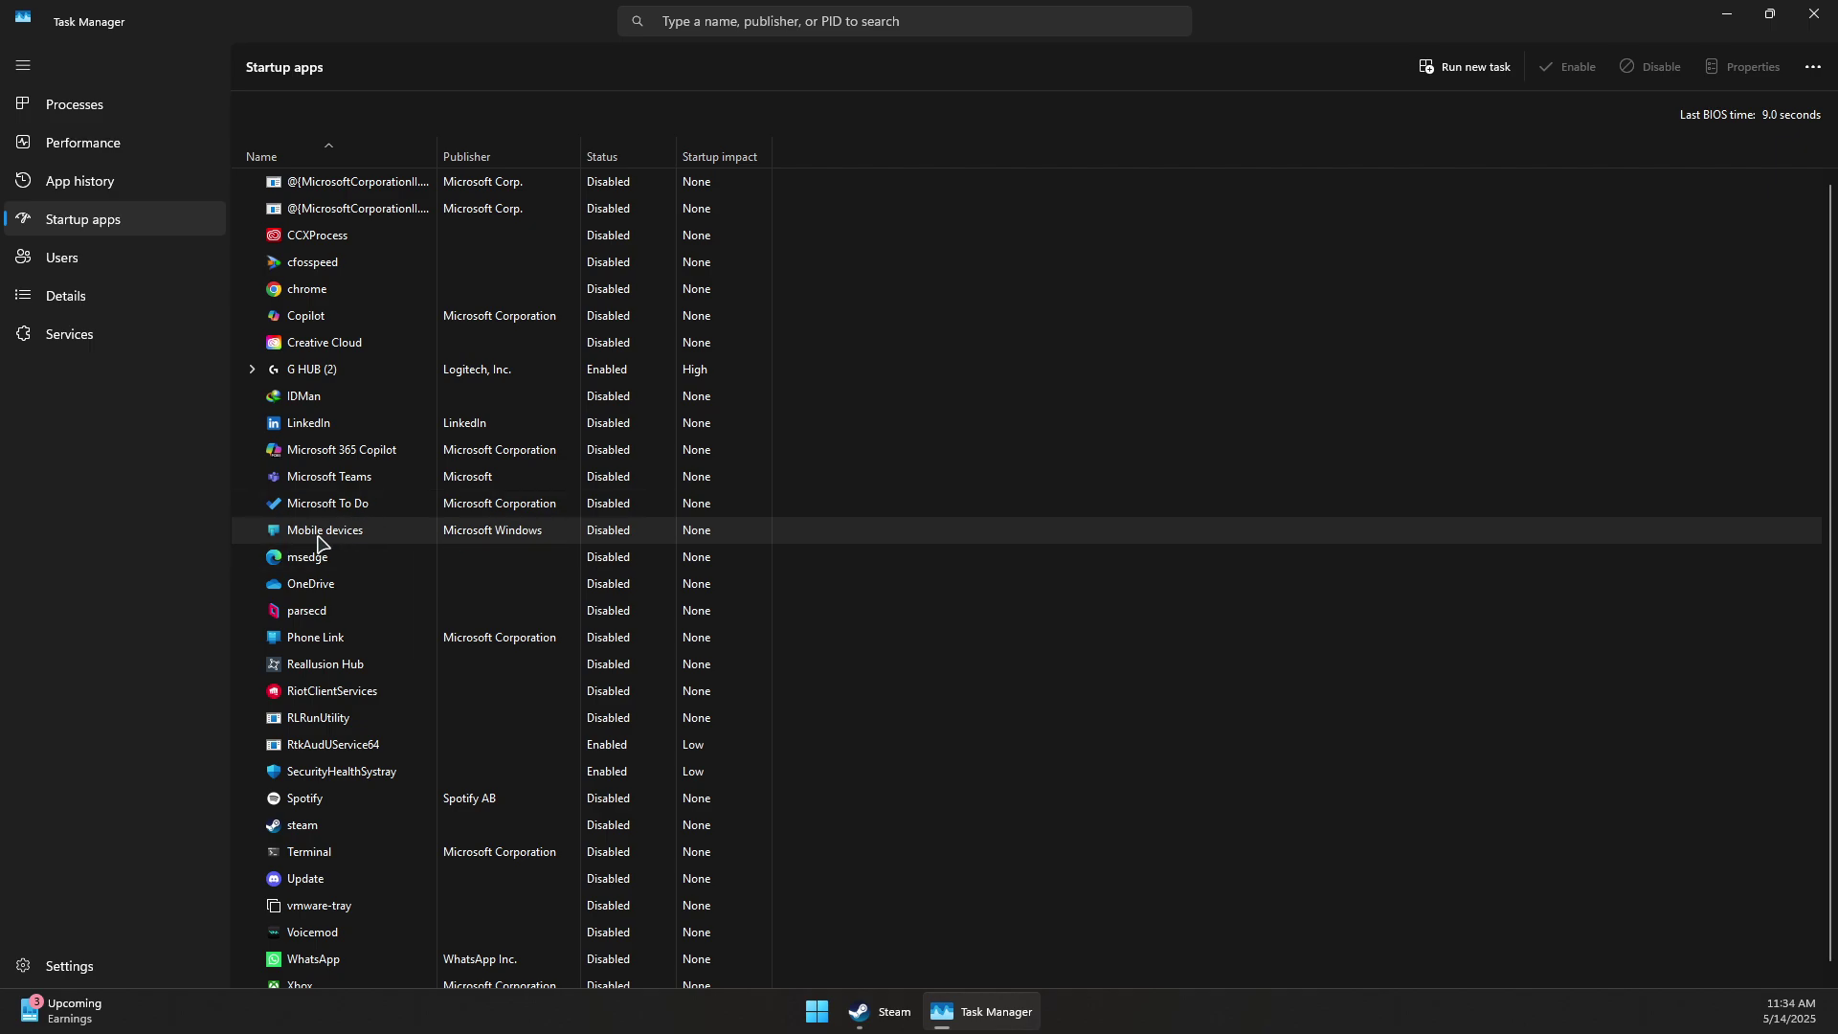
# Search the startup apps for vgtray, and clear the search to restore the full list.
pyautogui.click(765, 27)
pyautogui.write('vb')
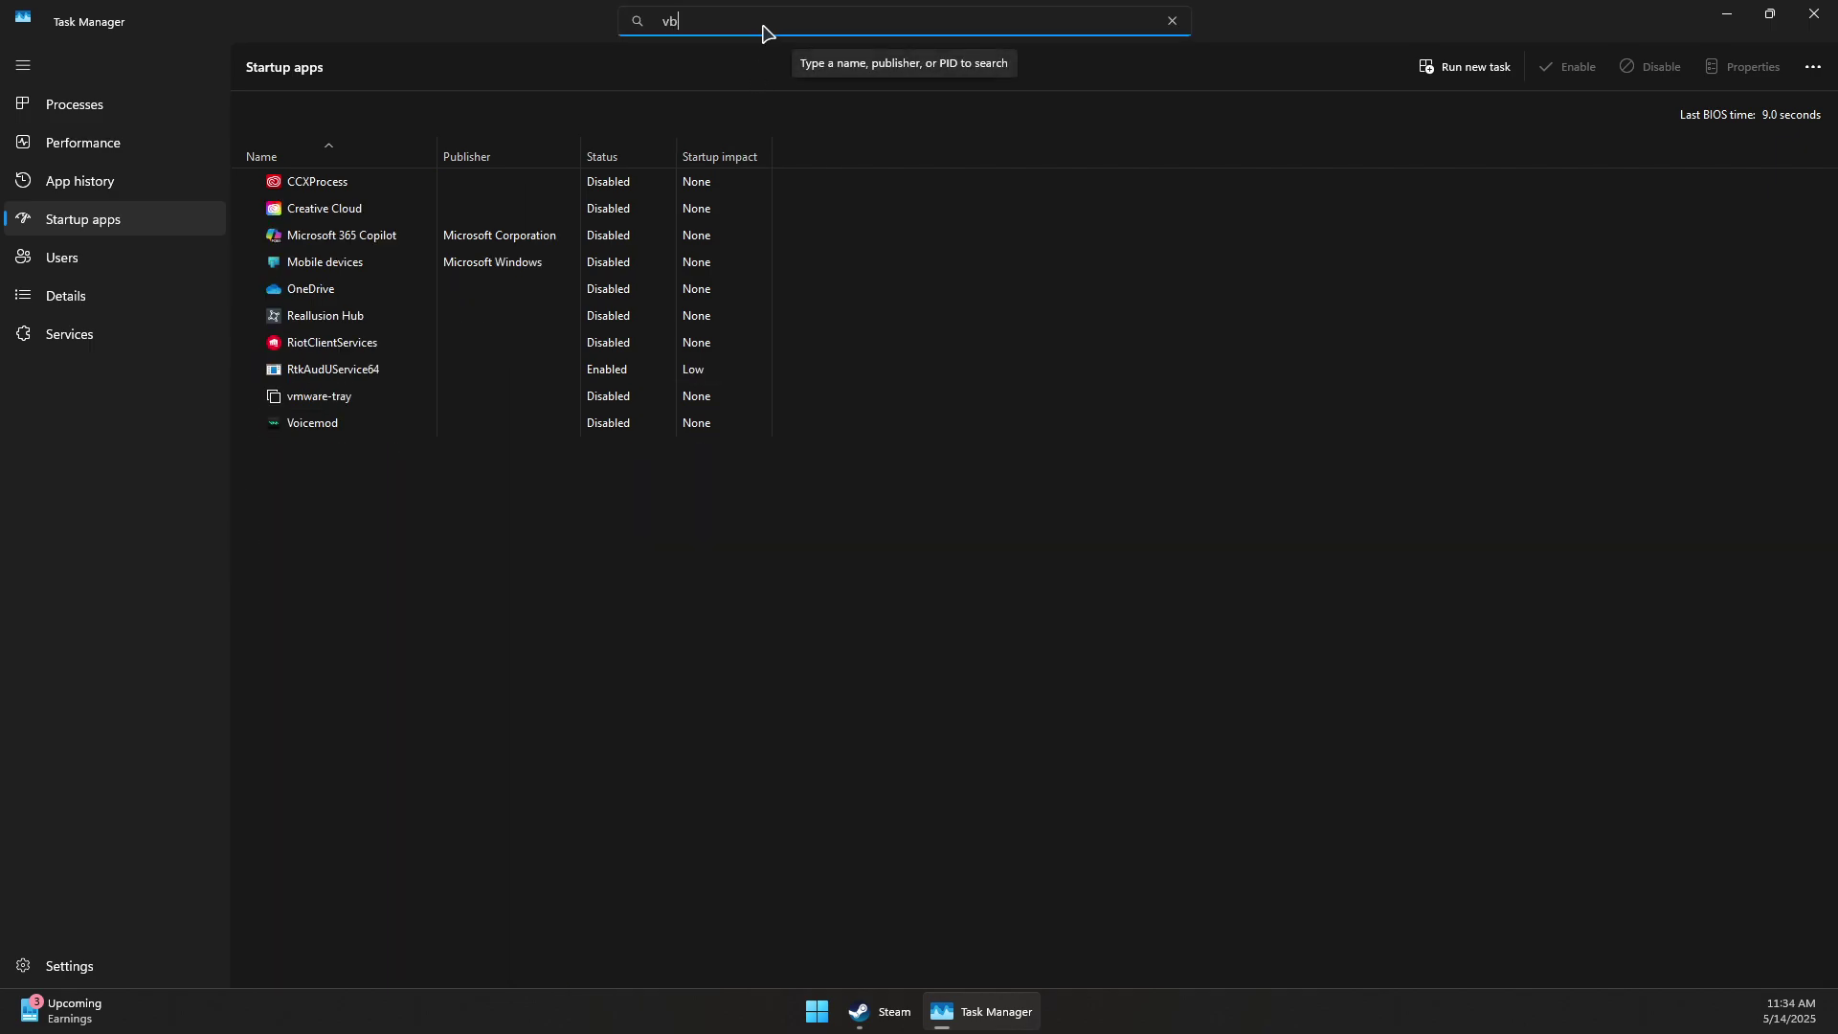
pyautogui.press('BackSpace')
pyautogui.write('gtray')
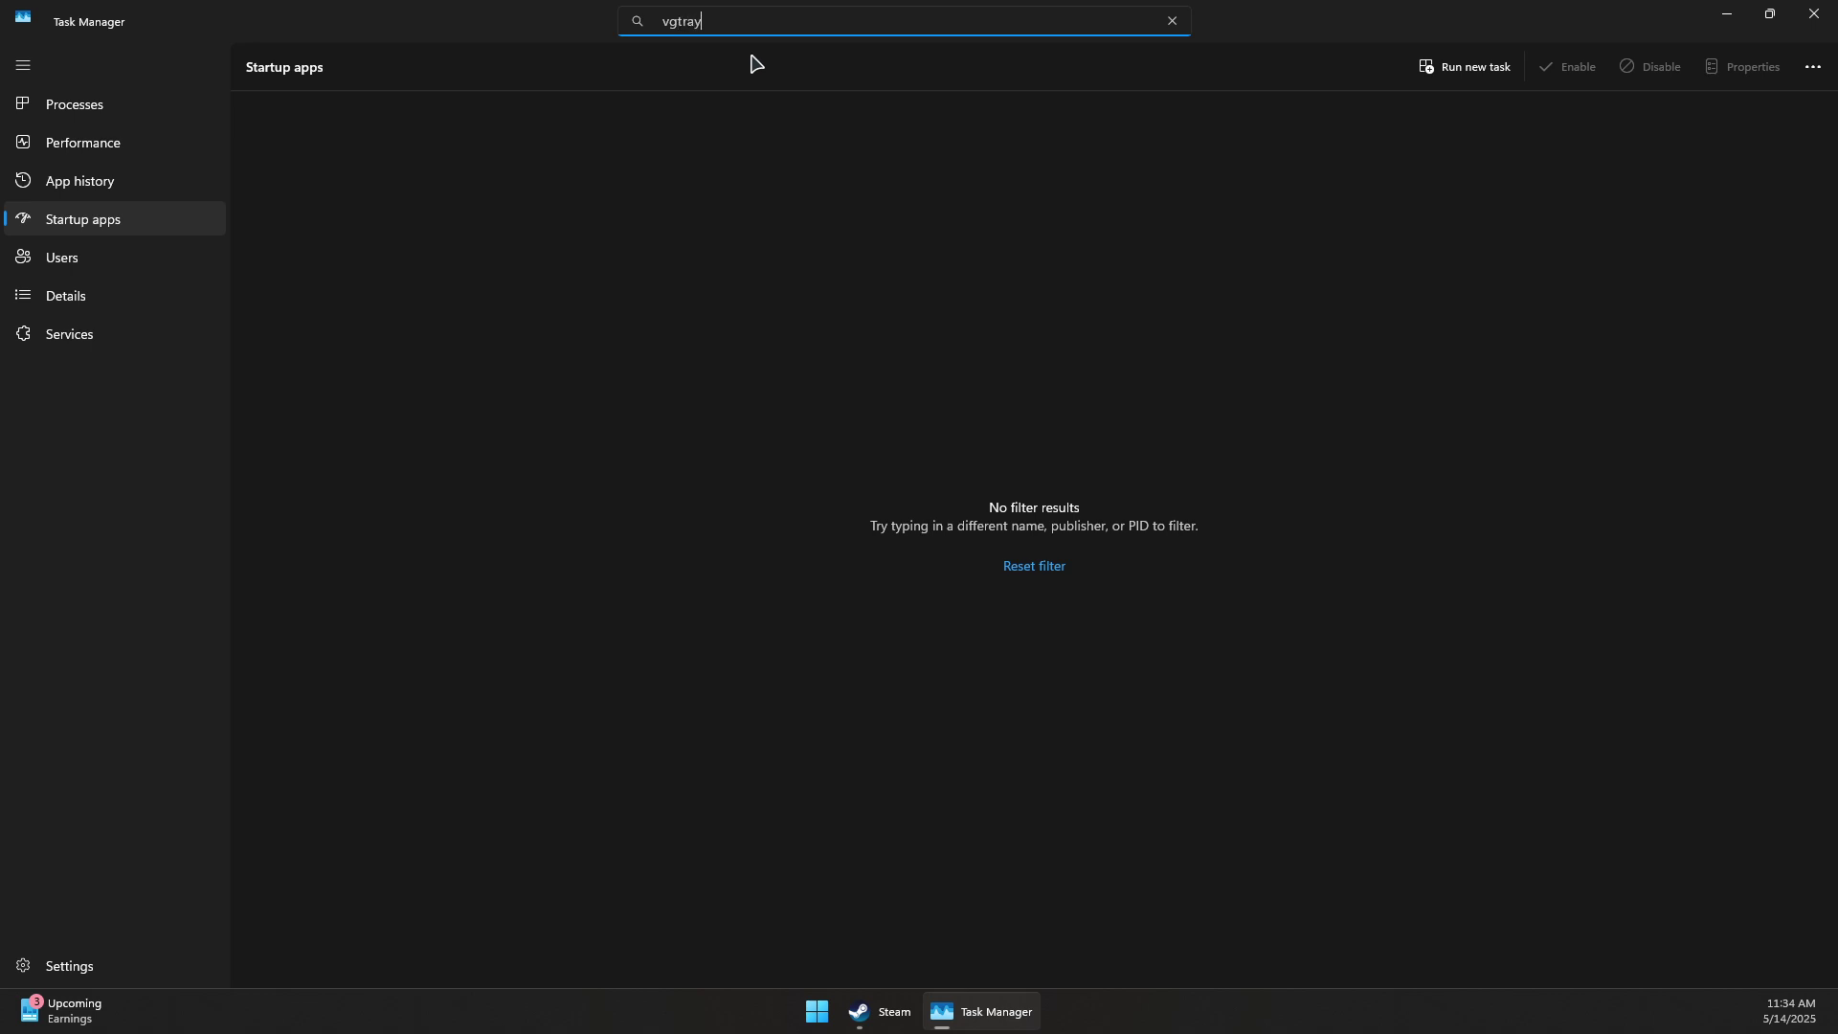
pyautogui.hotkey('ctrl', 'a')
pyautogui.click(1172, 20)
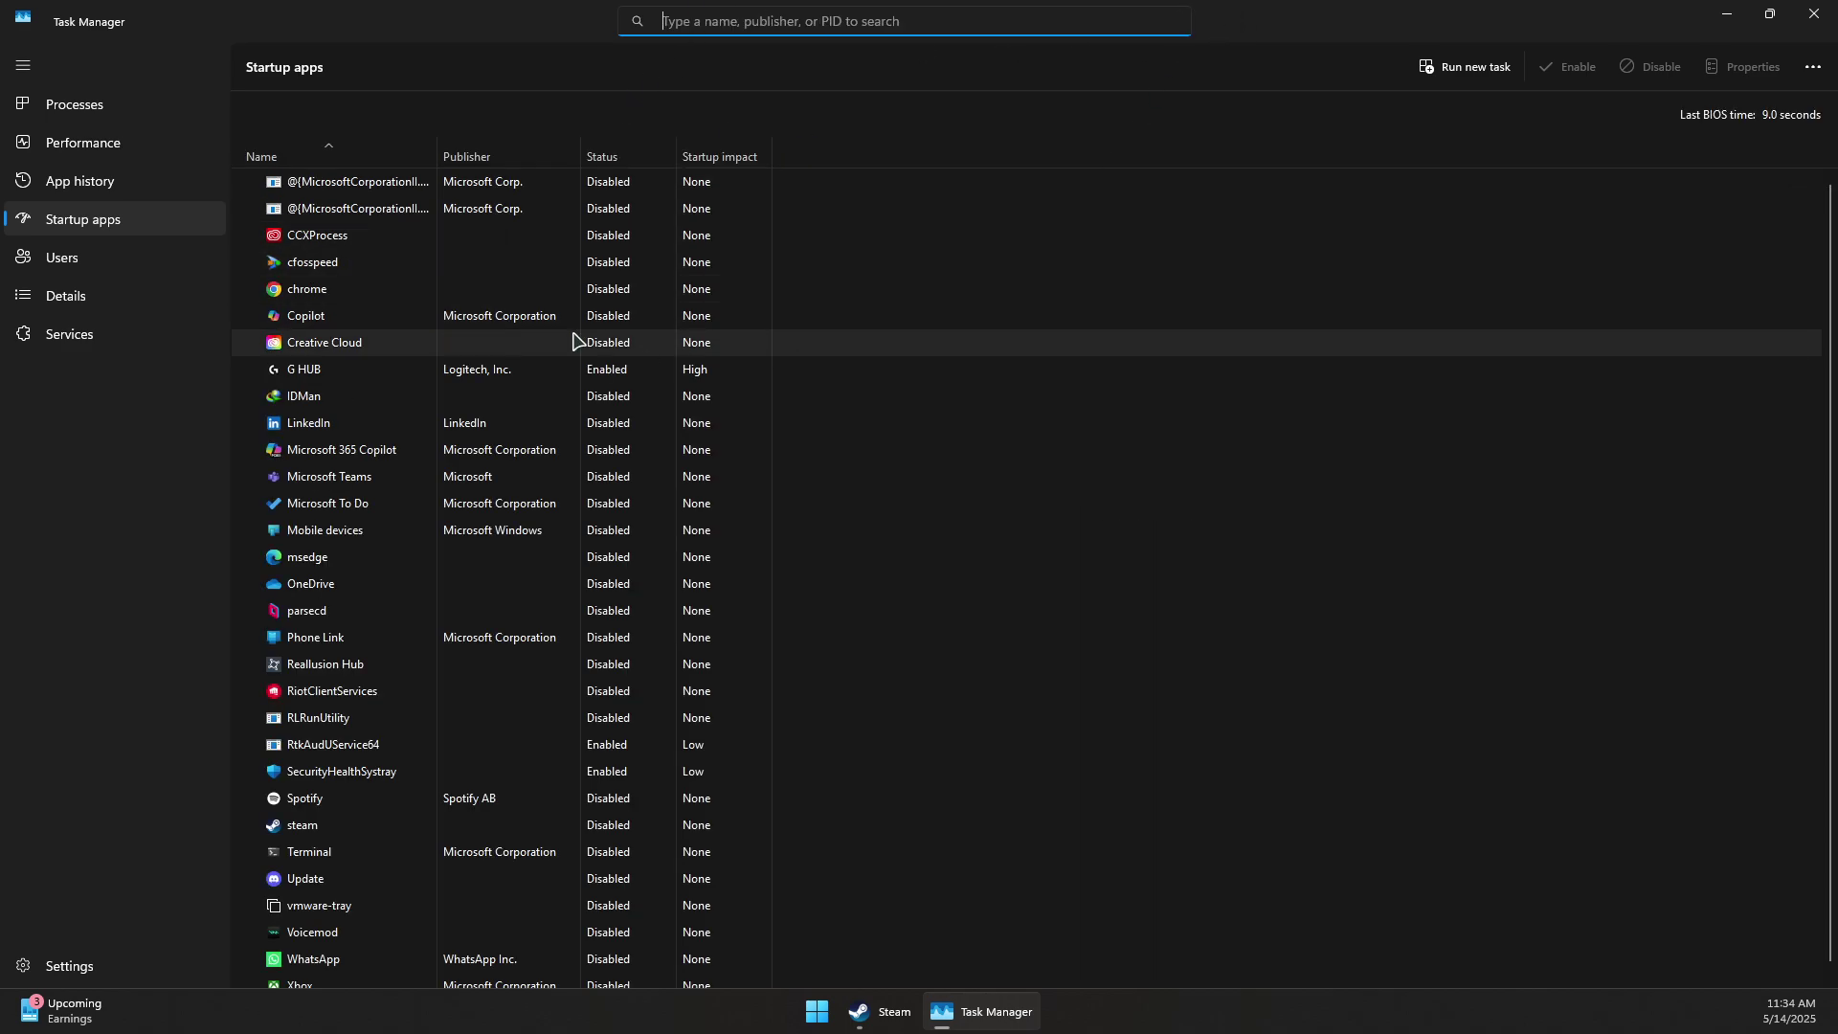
# With the Name column widened, check the Enable option for the CCXProcess startup entry, and close Task Manager.
pyautogui.click(336, 244)
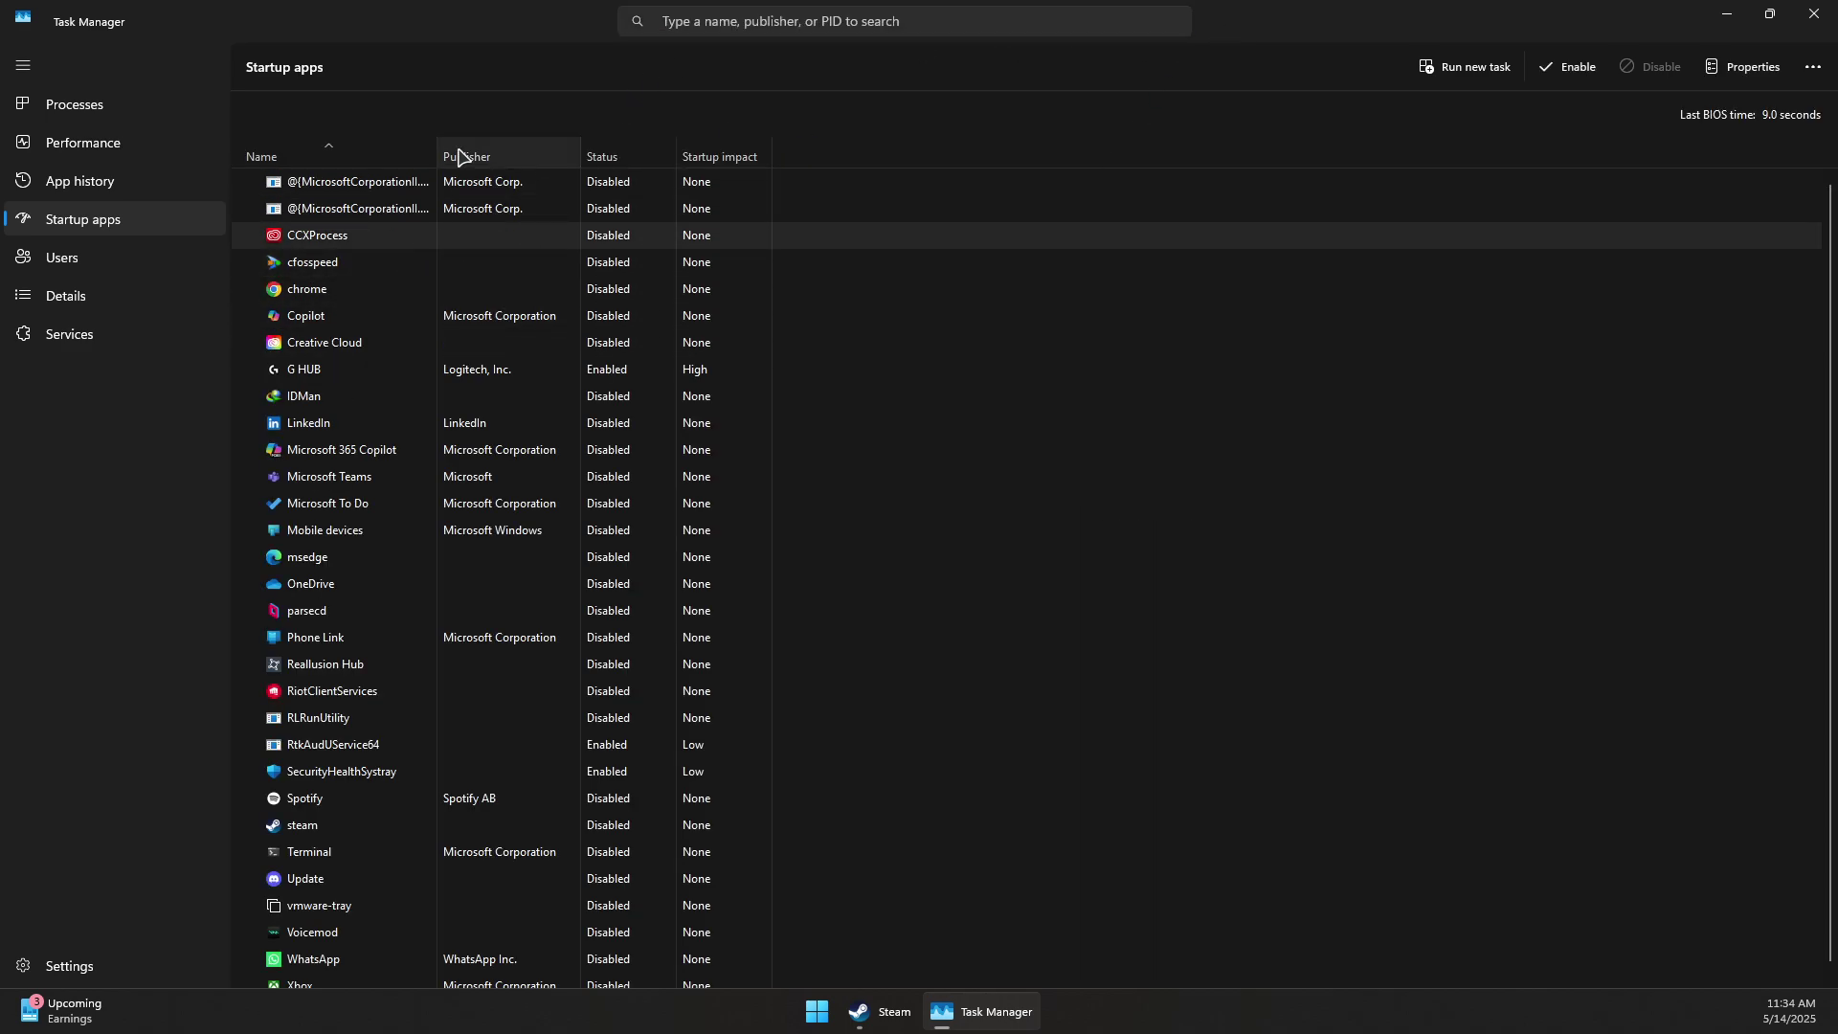
pyautogui.moveTo(434, 155); pyautogui.dragTo(554, 155)
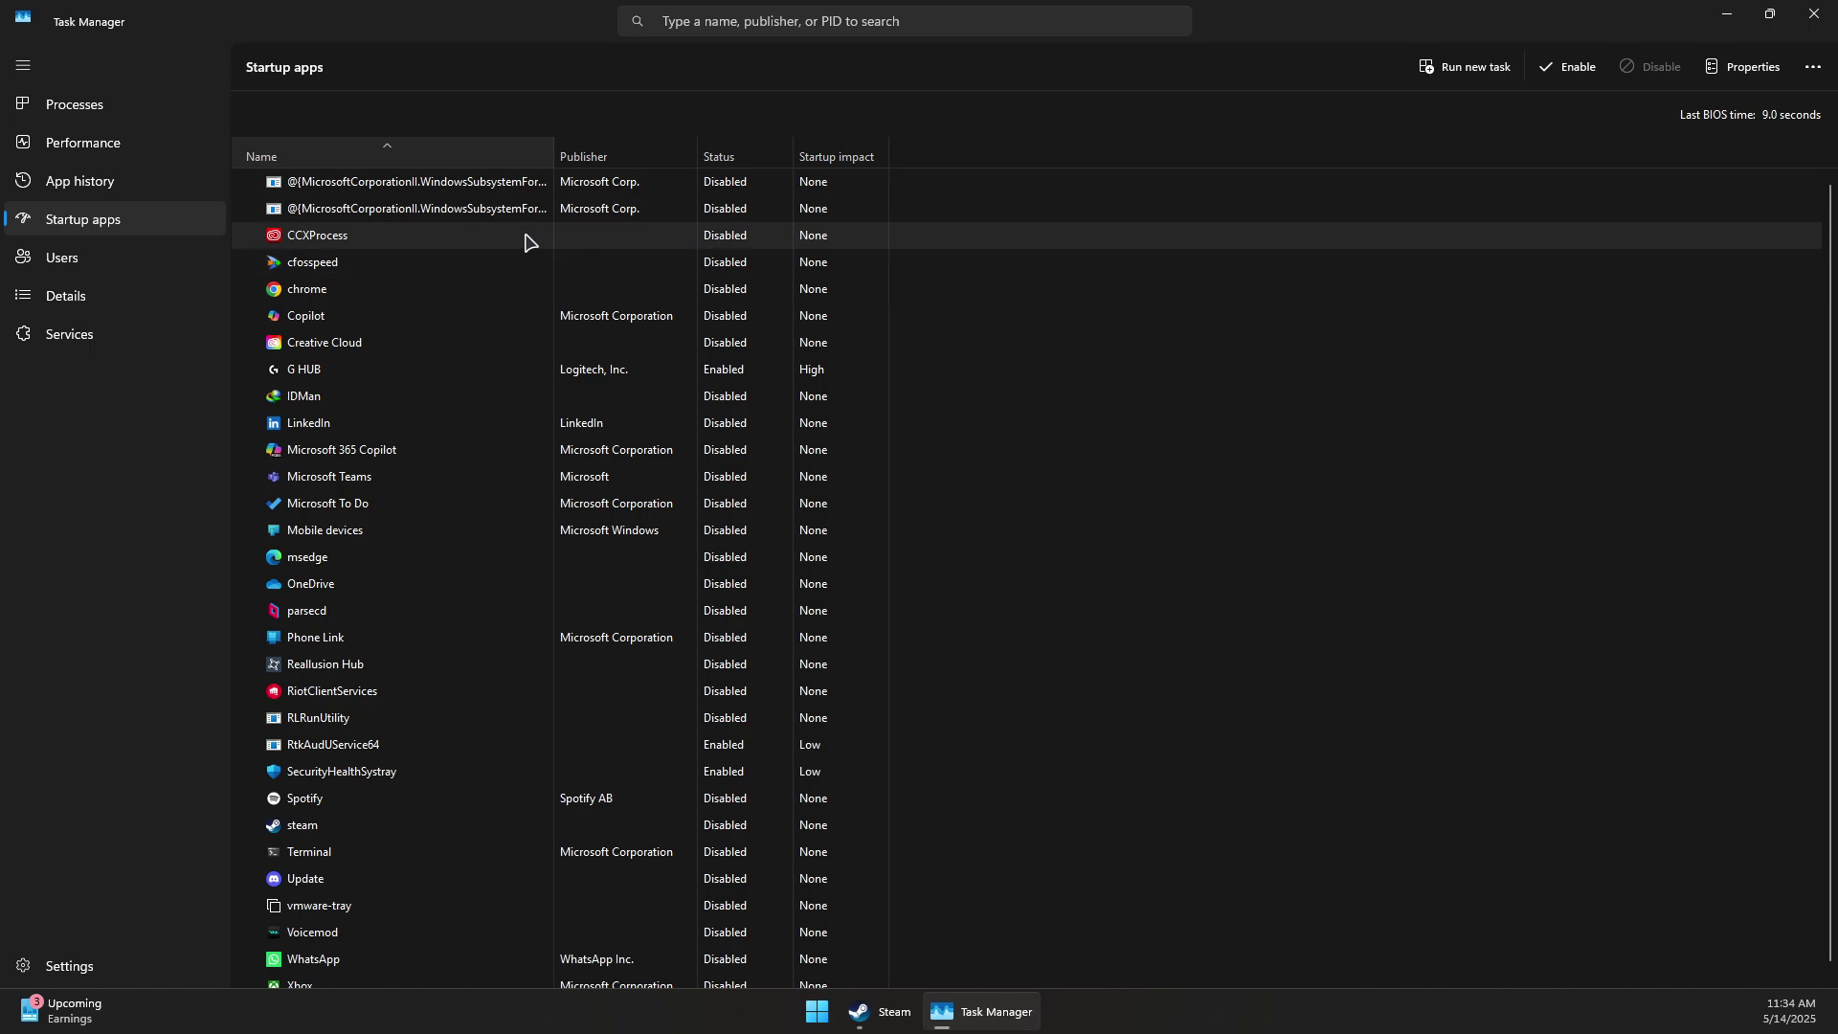
pyautogui.rightClick(369, 239)
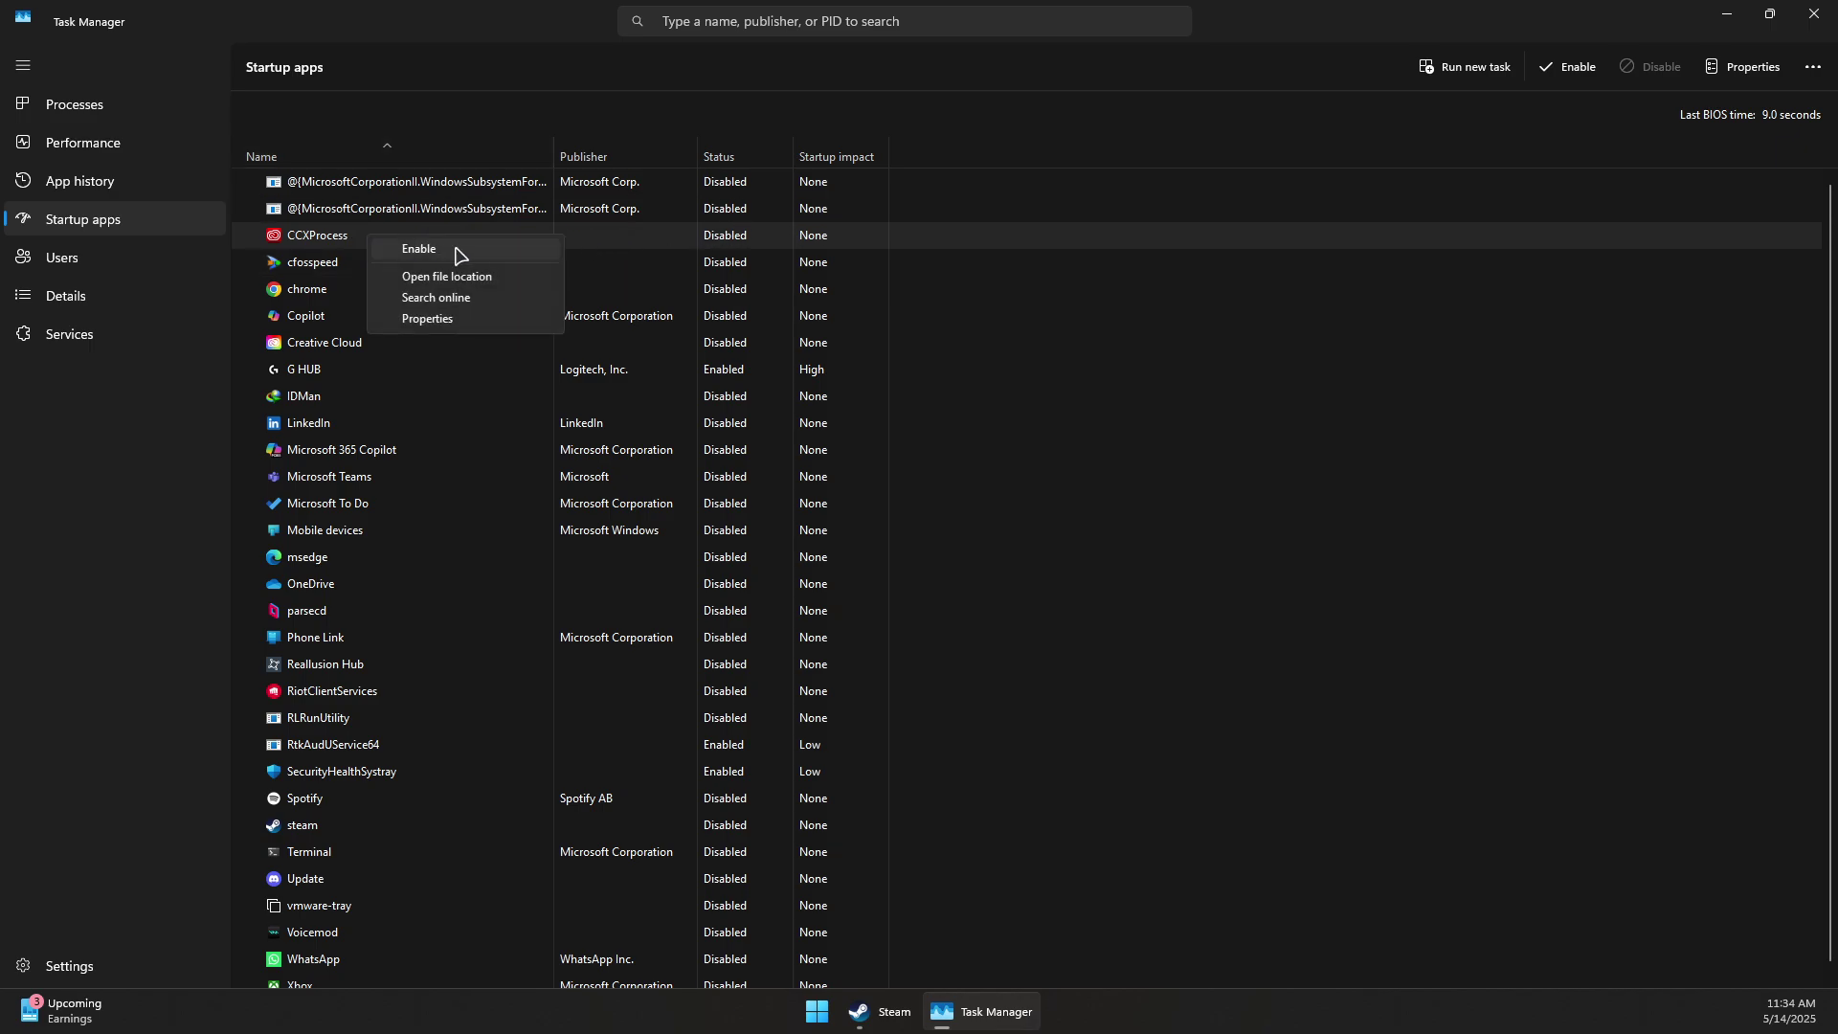
pyautogui.click(295, 245)
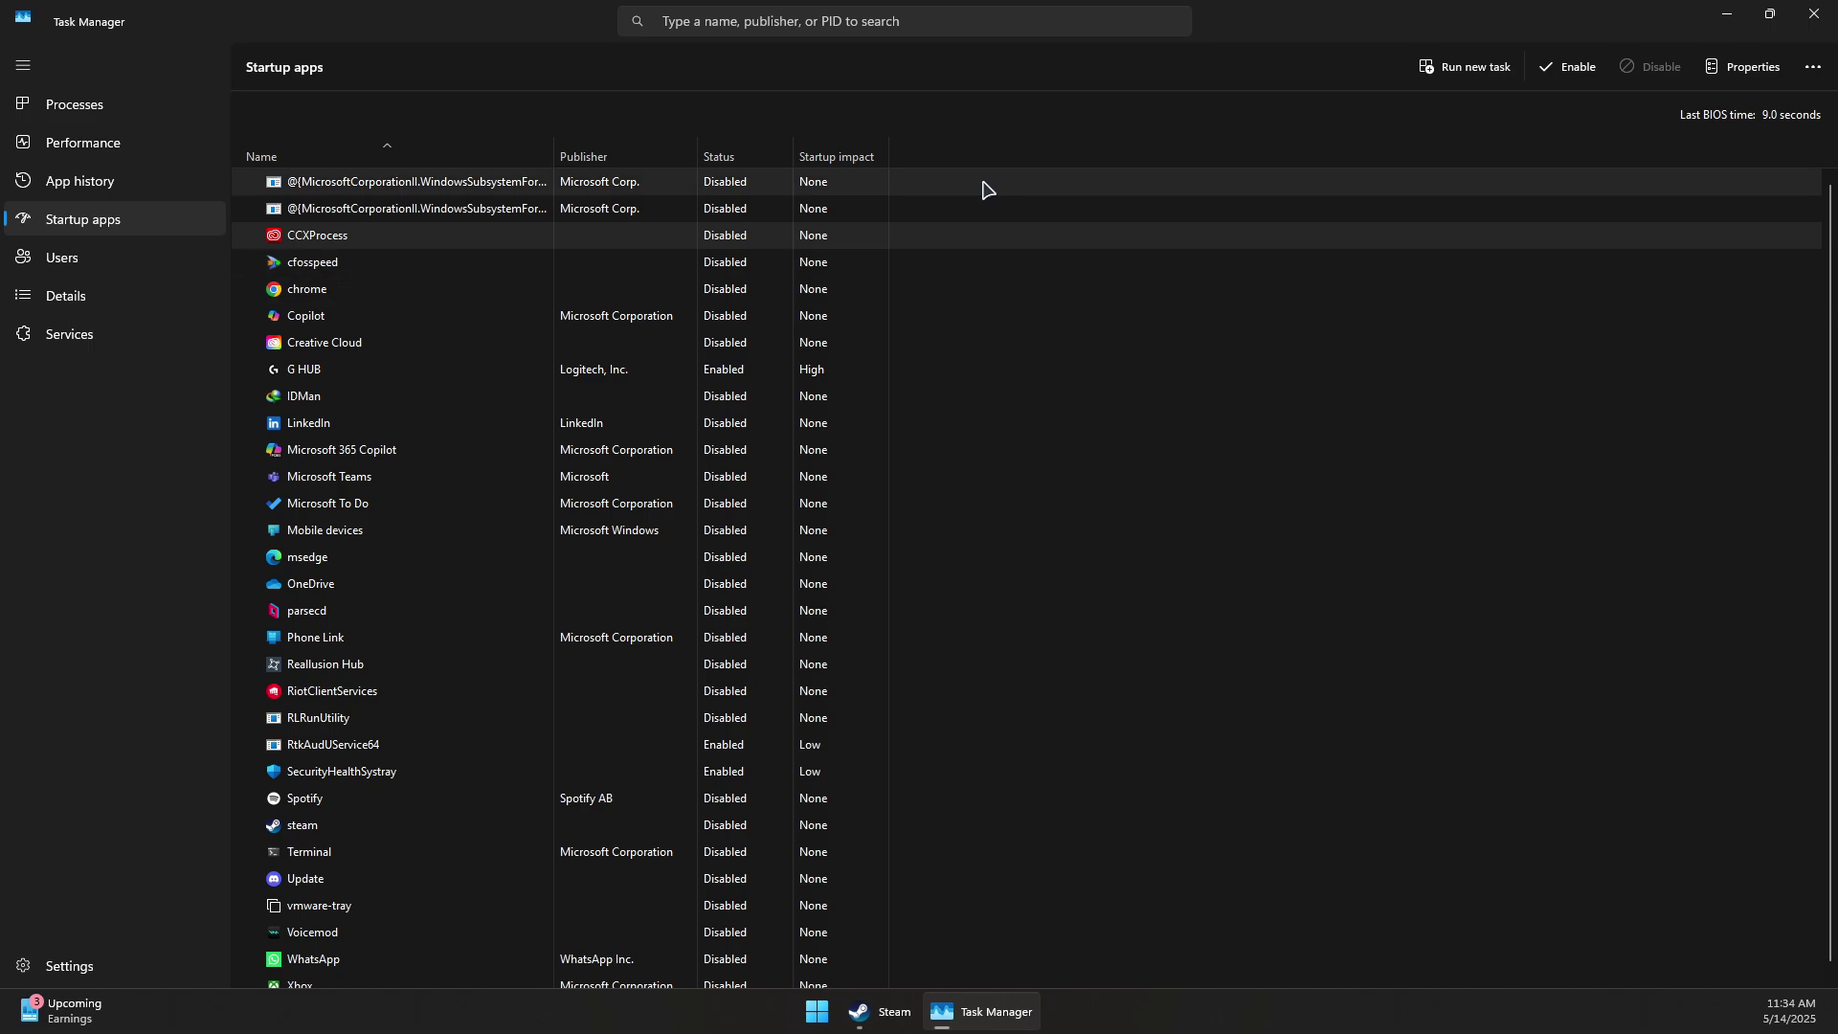
pyautogui.click(1813, 14)
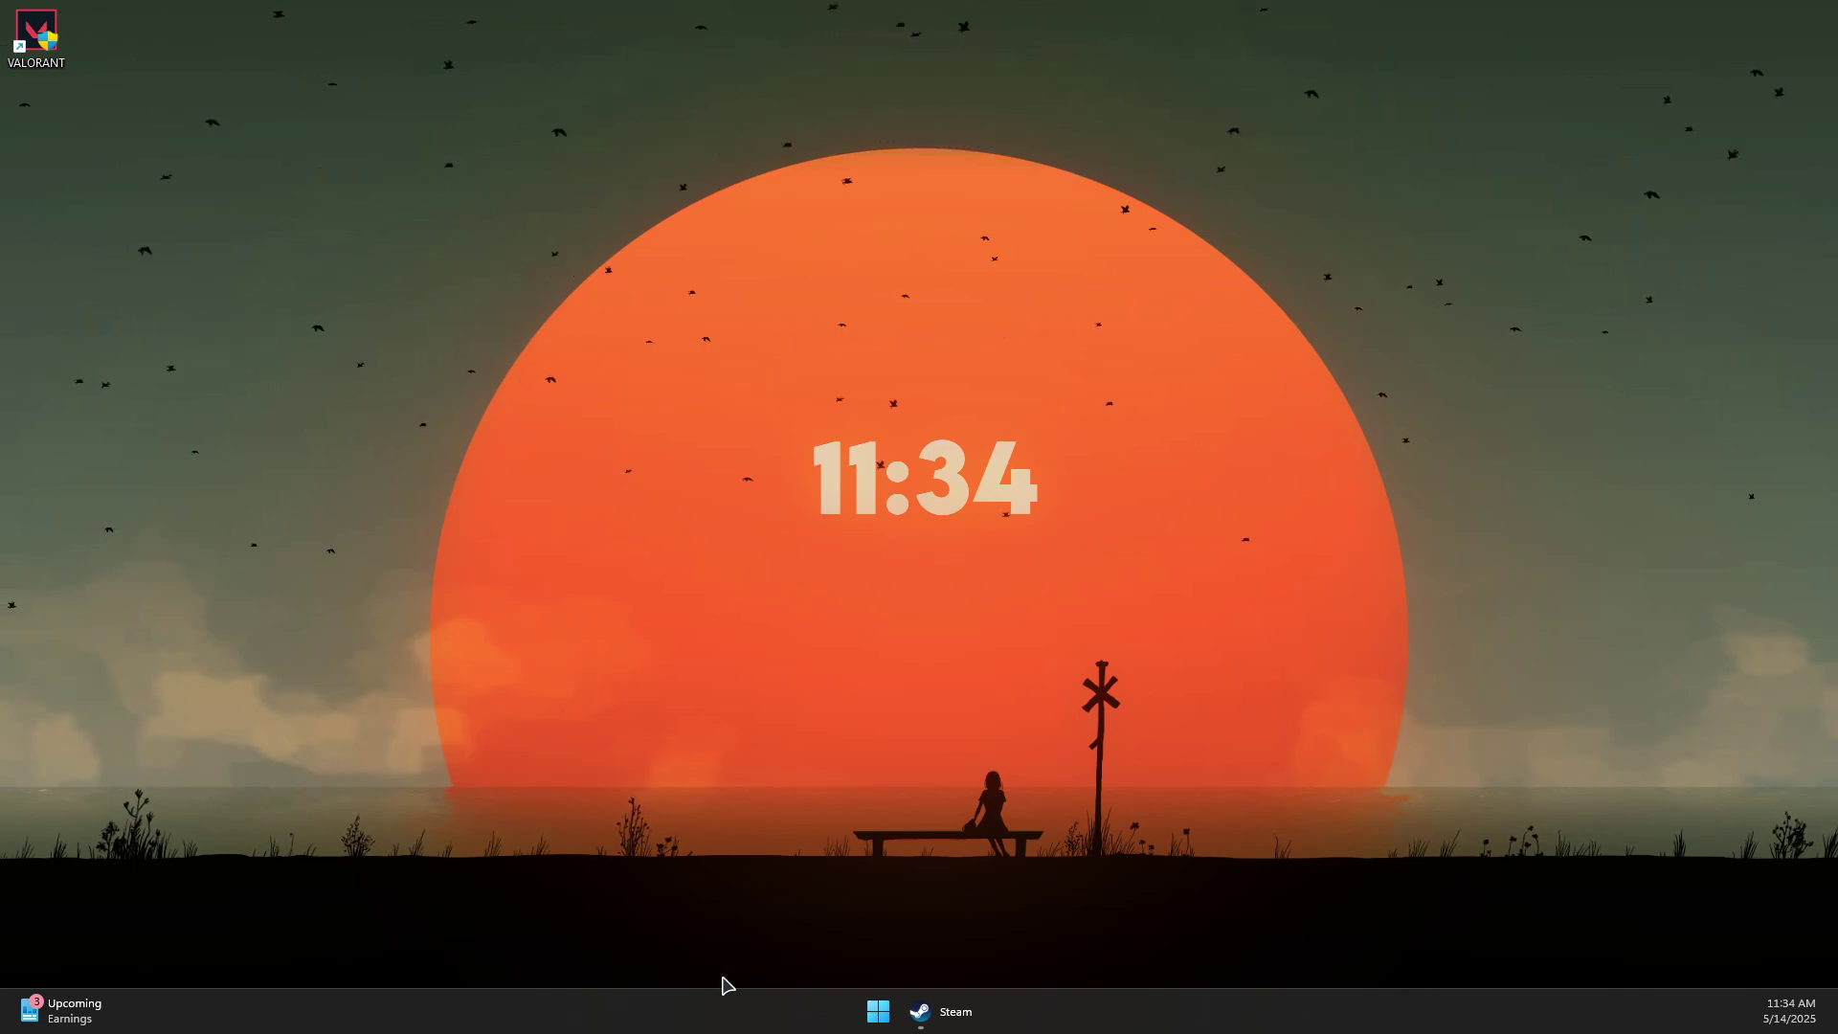
# Open the Installed apps list in Windows Settings and search it for vang and for riot.
pyautogui.rightClick(878, 1011)
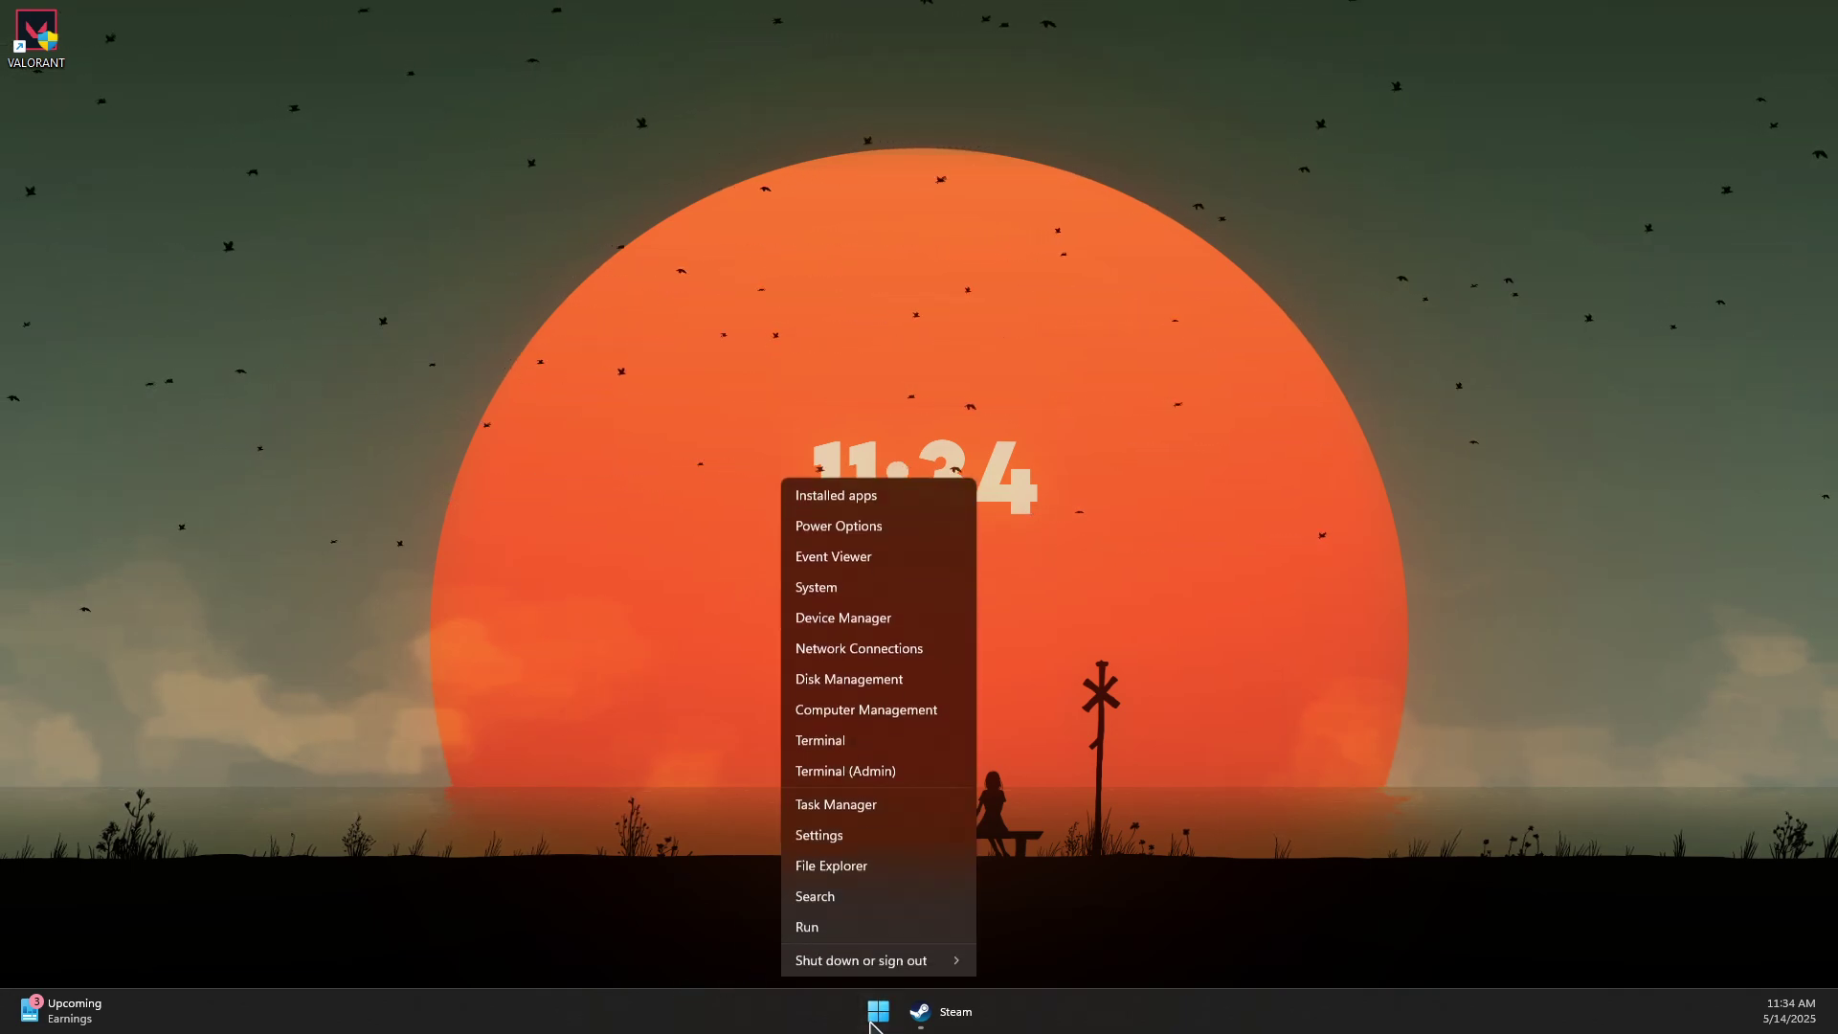
pyautogui.click(853, 478)
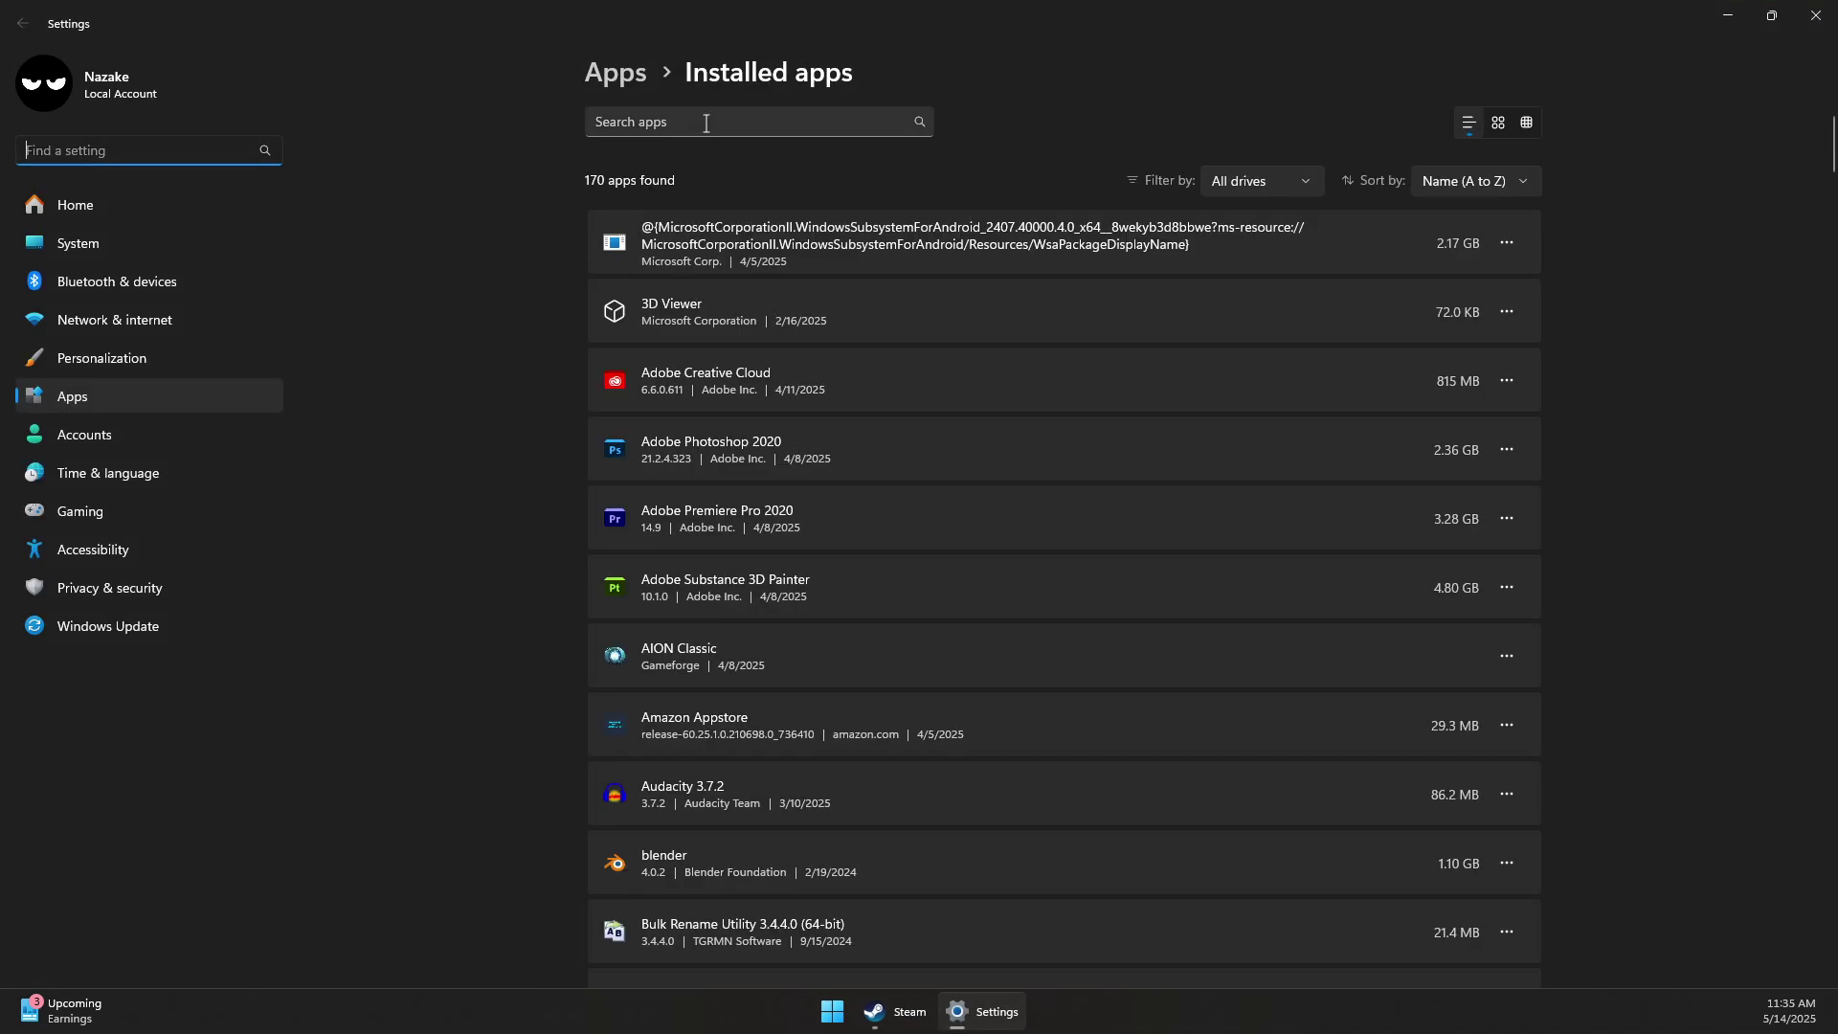
pyautogui.click(706, 123)
pyautogui.write('vang')
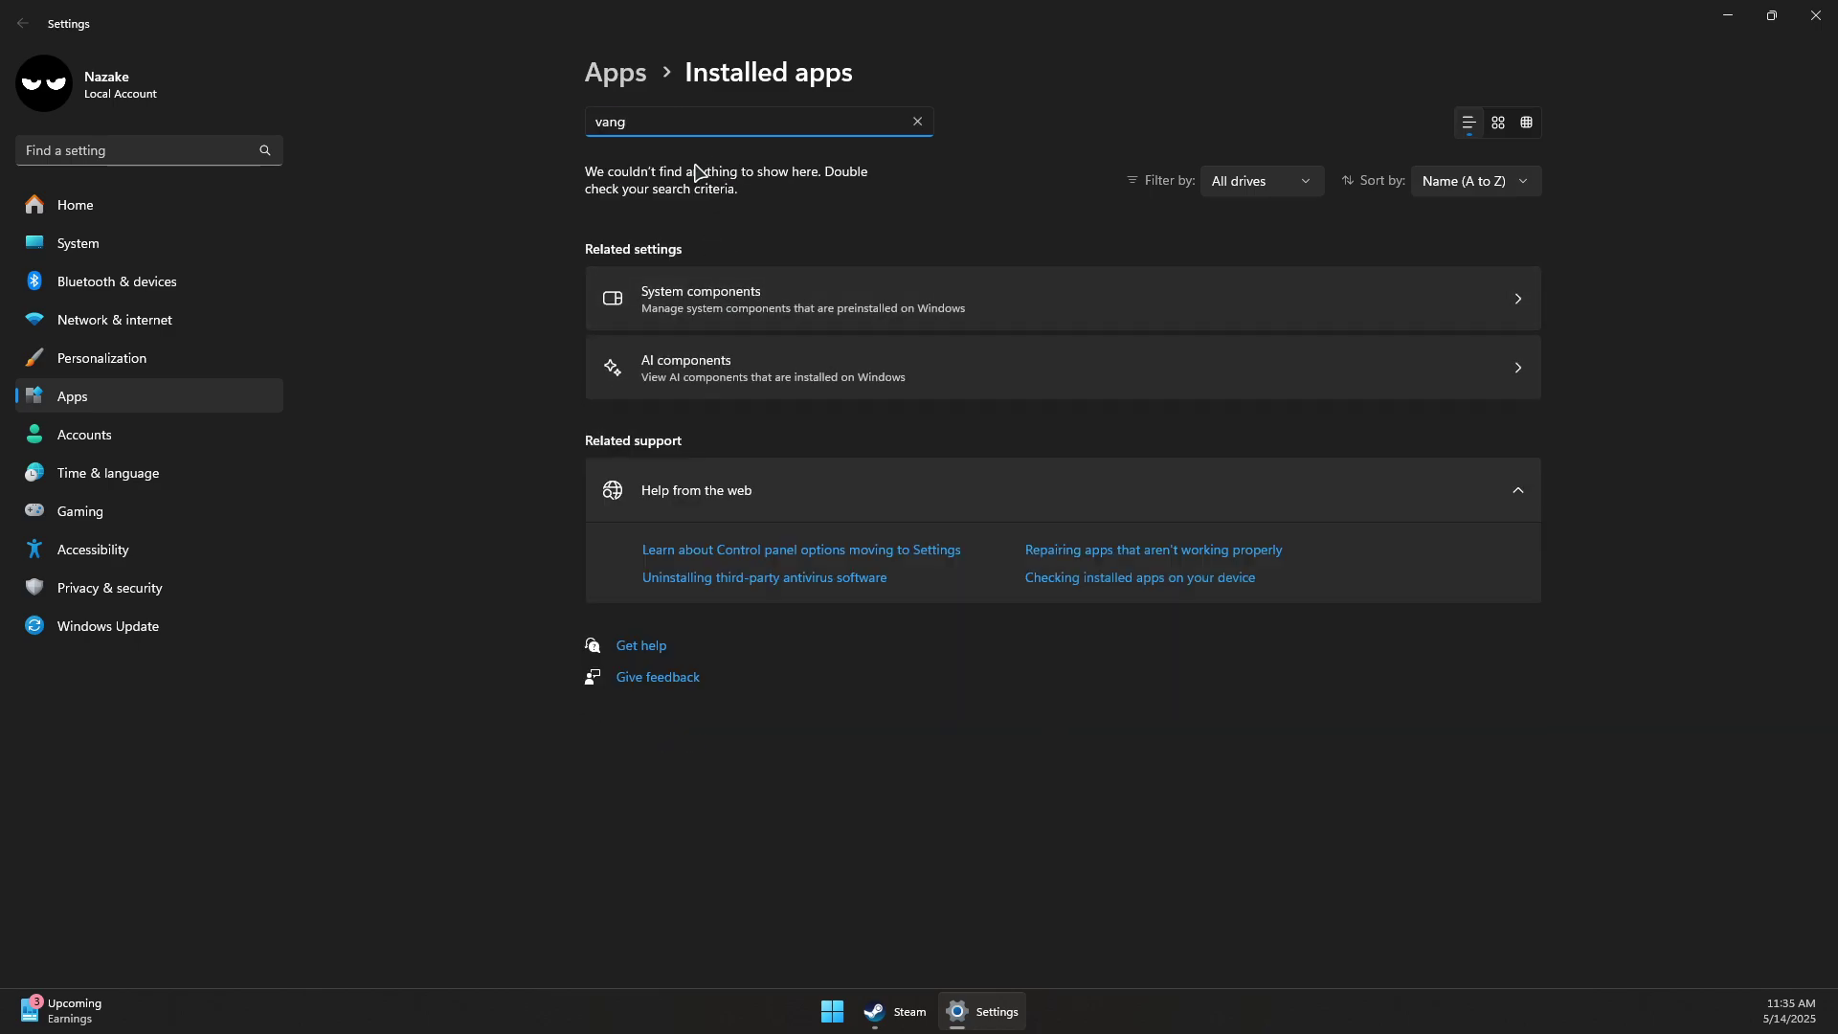
pyautogui.write('riot')
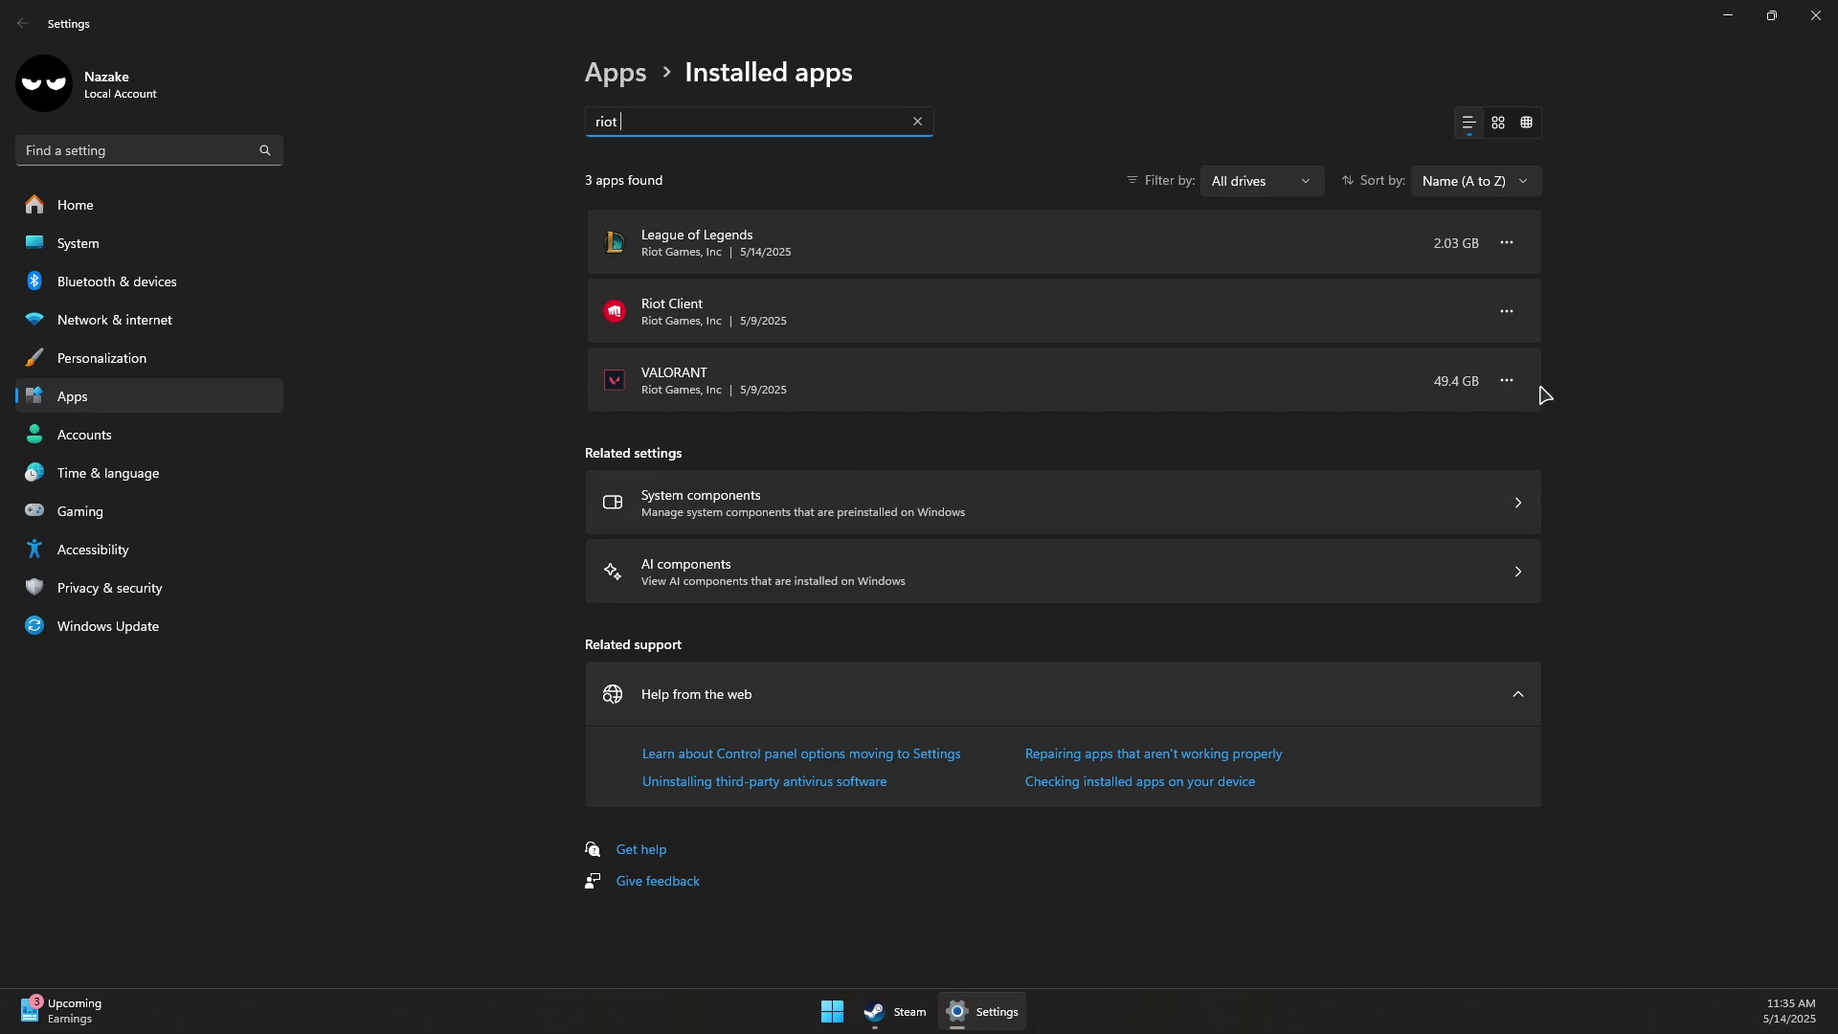
# View the Uninstall option for VALORANT without running it, and close Settings.
pyautogui.click(1508, 382)
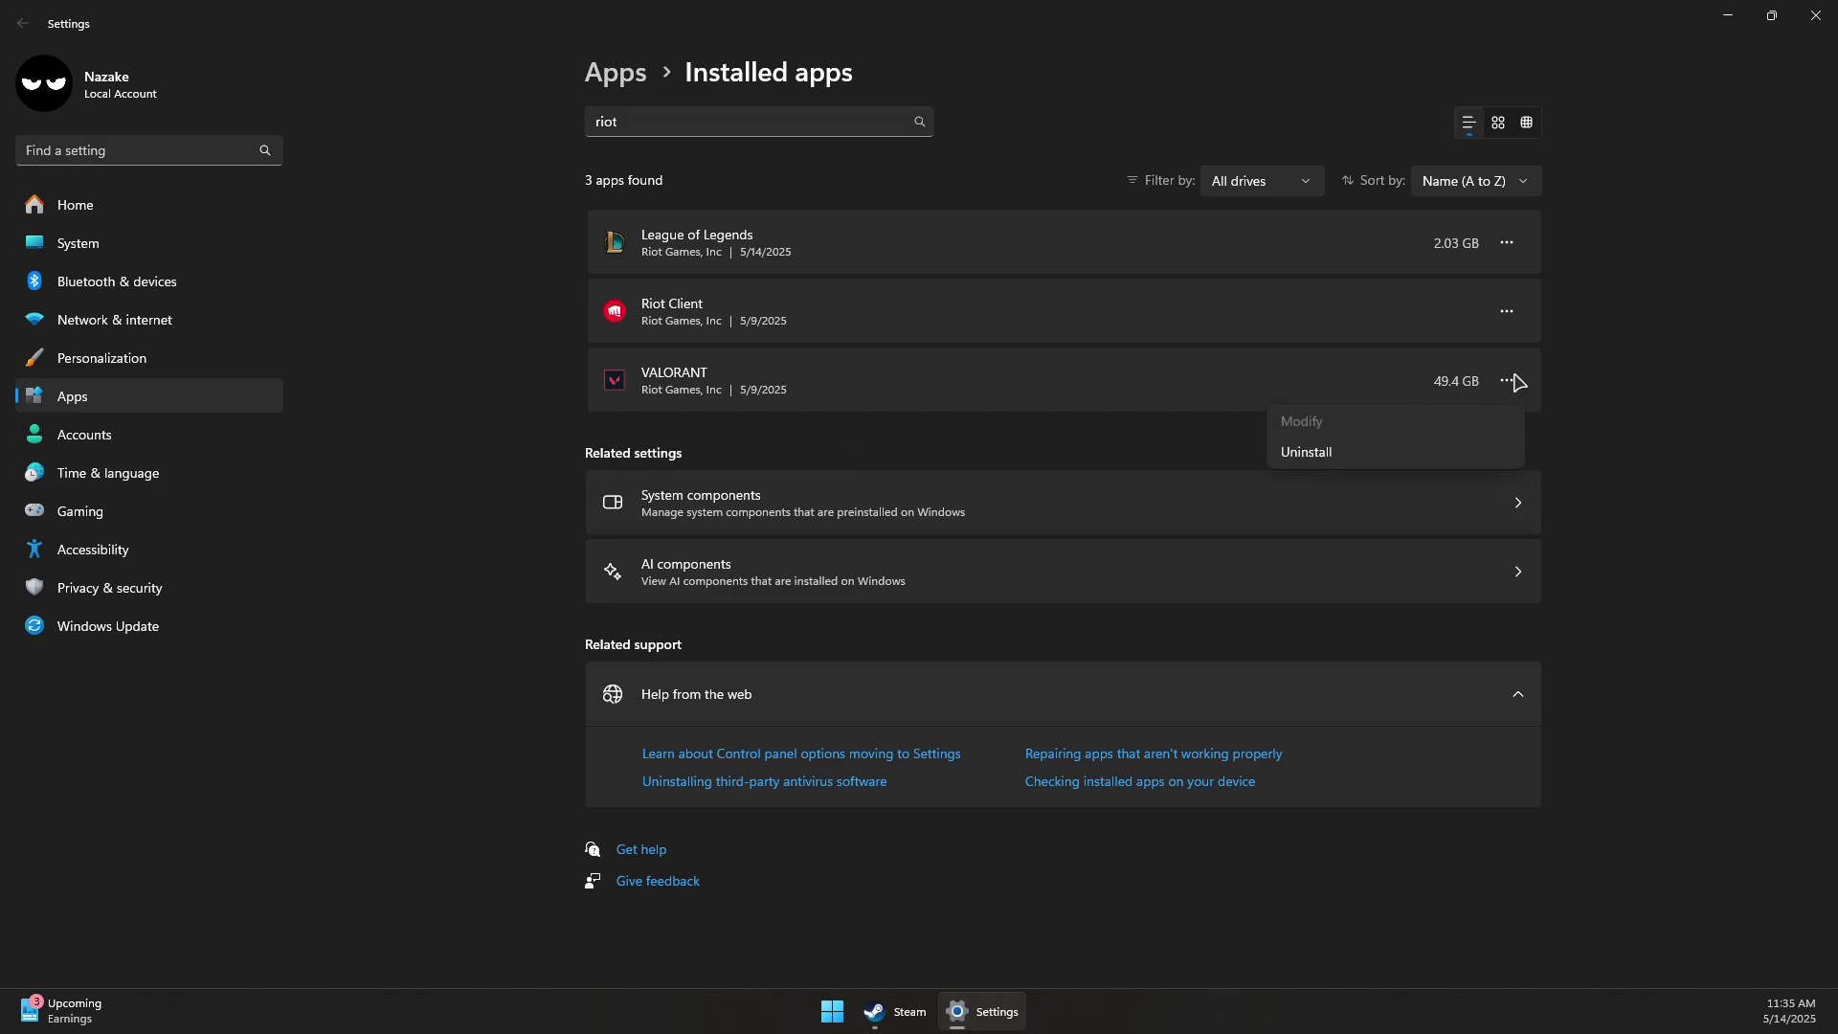
pyautogui.click(1516, 382)
pyautogui.click(1516, 382)
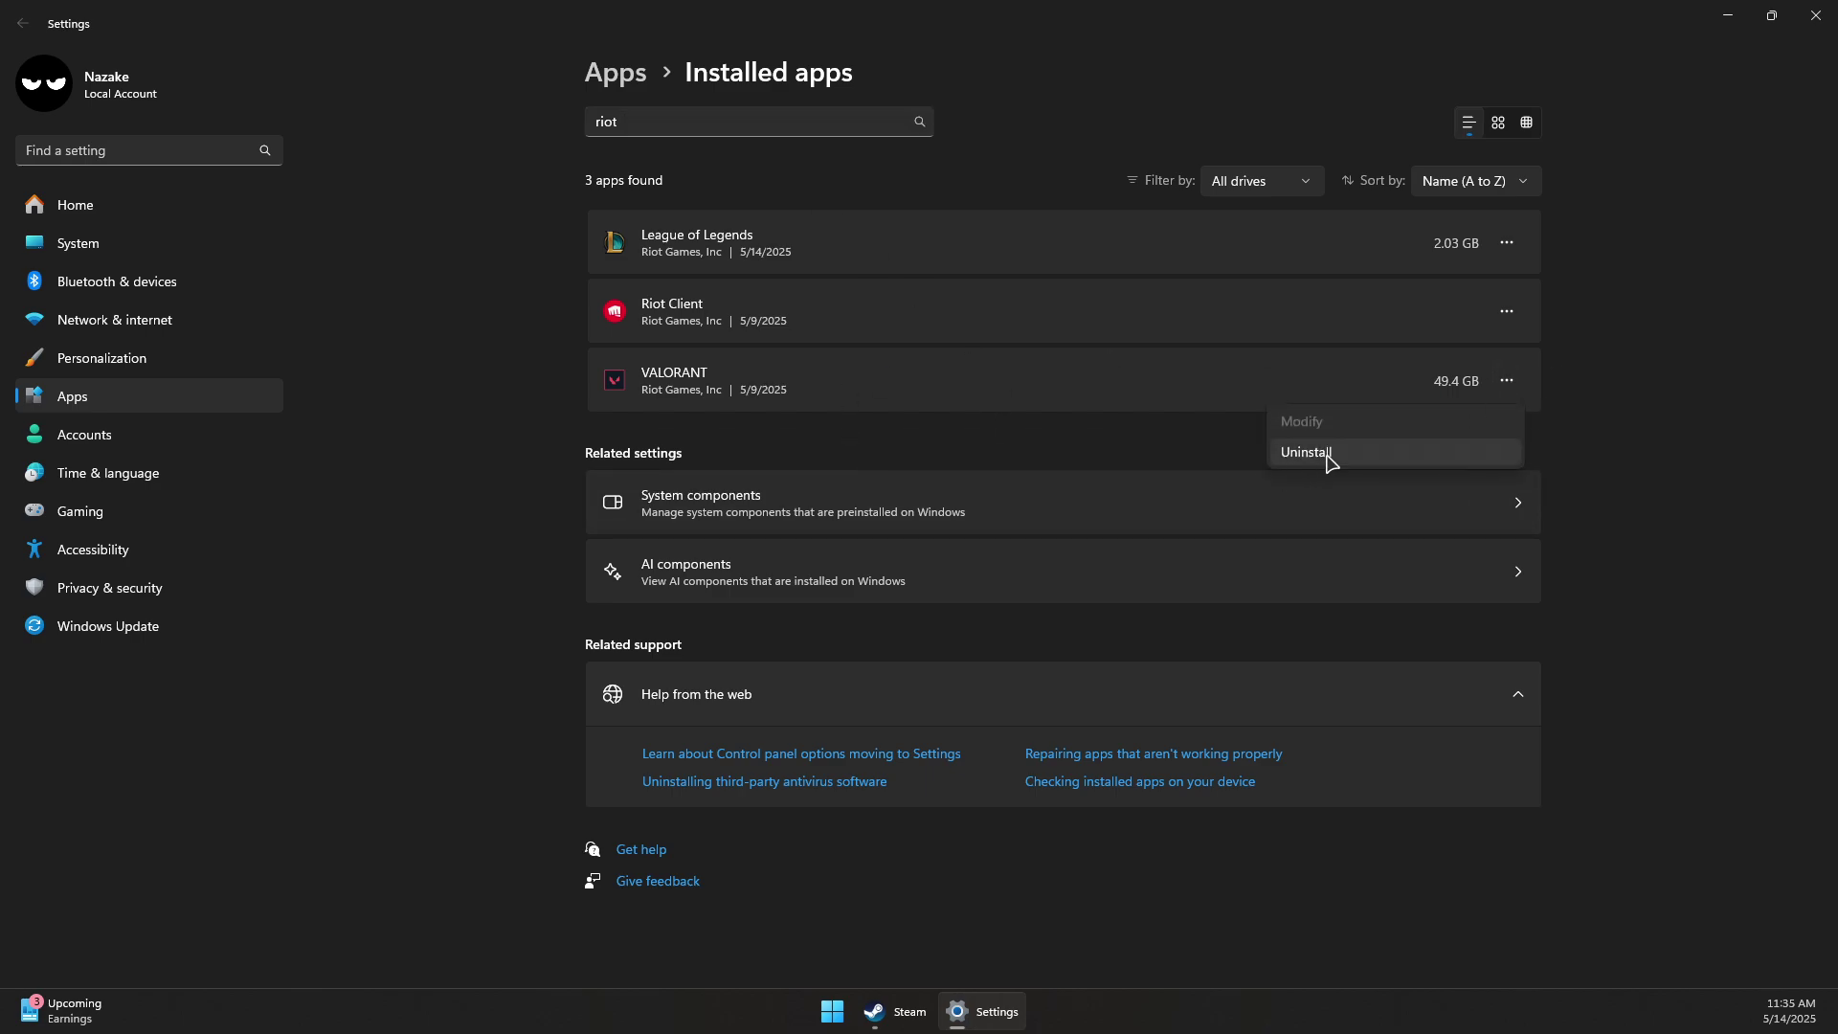
pyautogui.click(1674, 362)
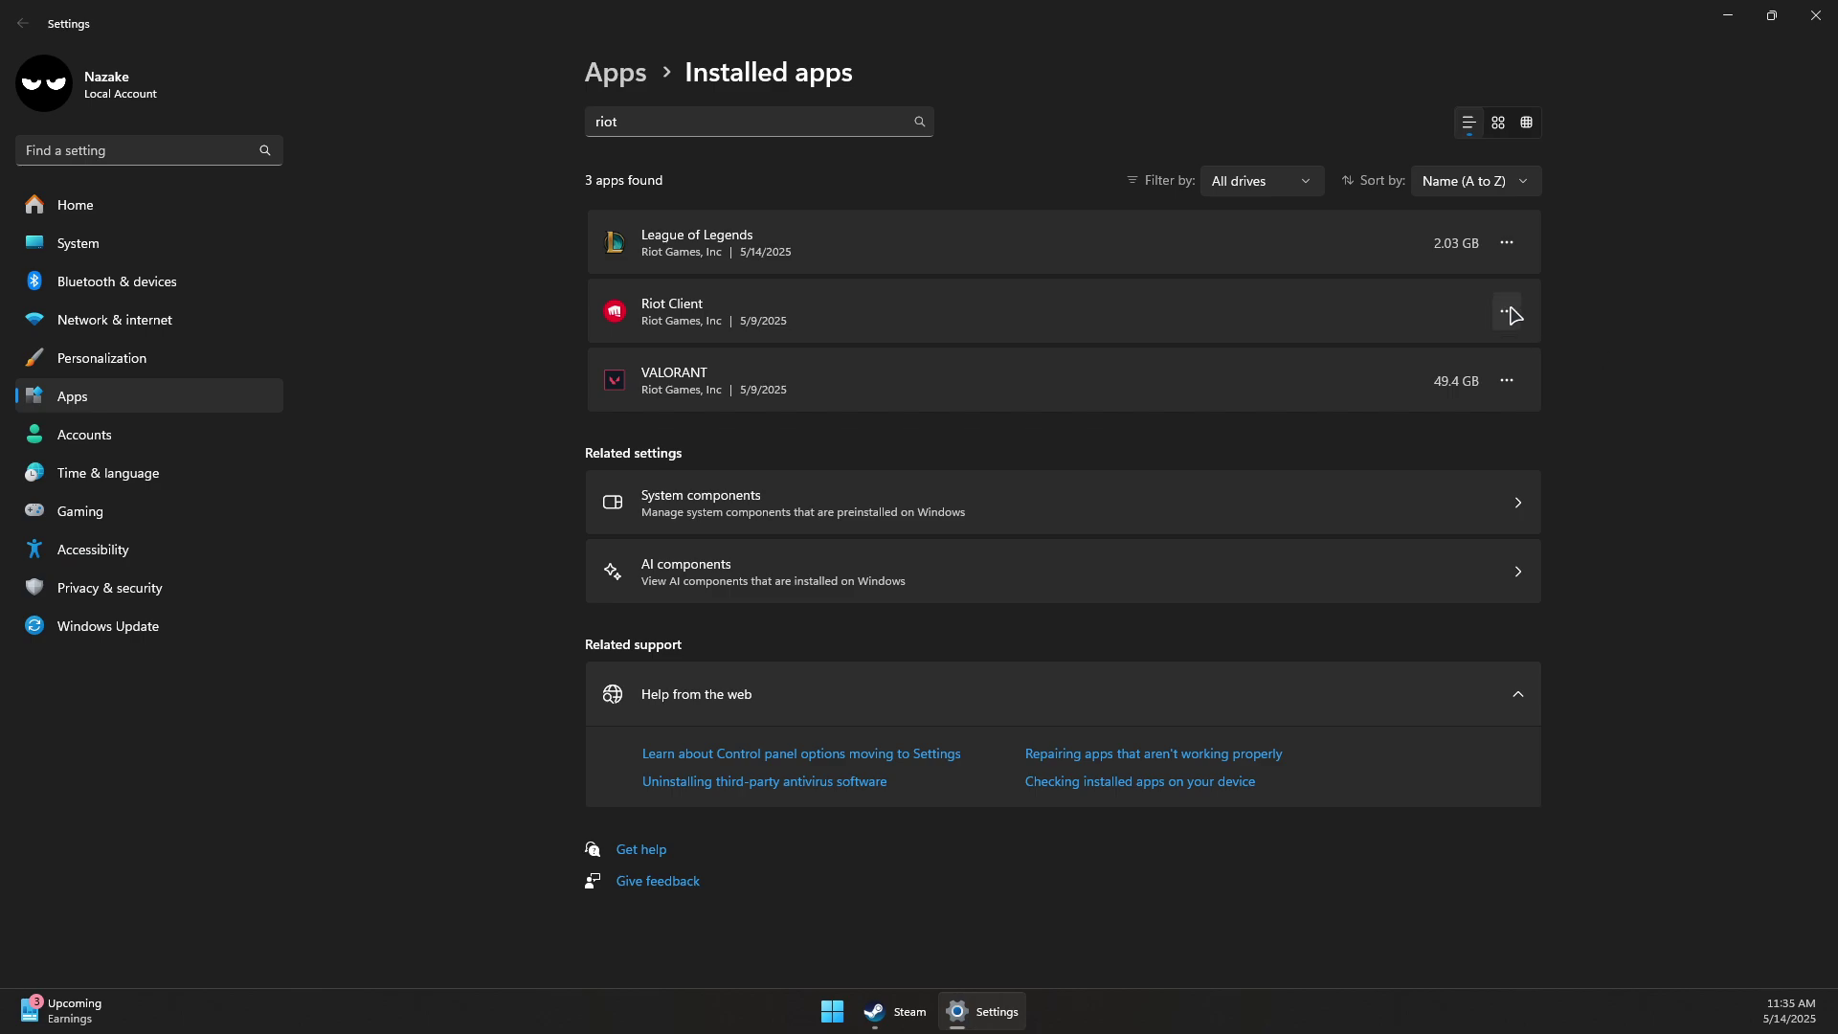
pyautogui.click(1816, 15)
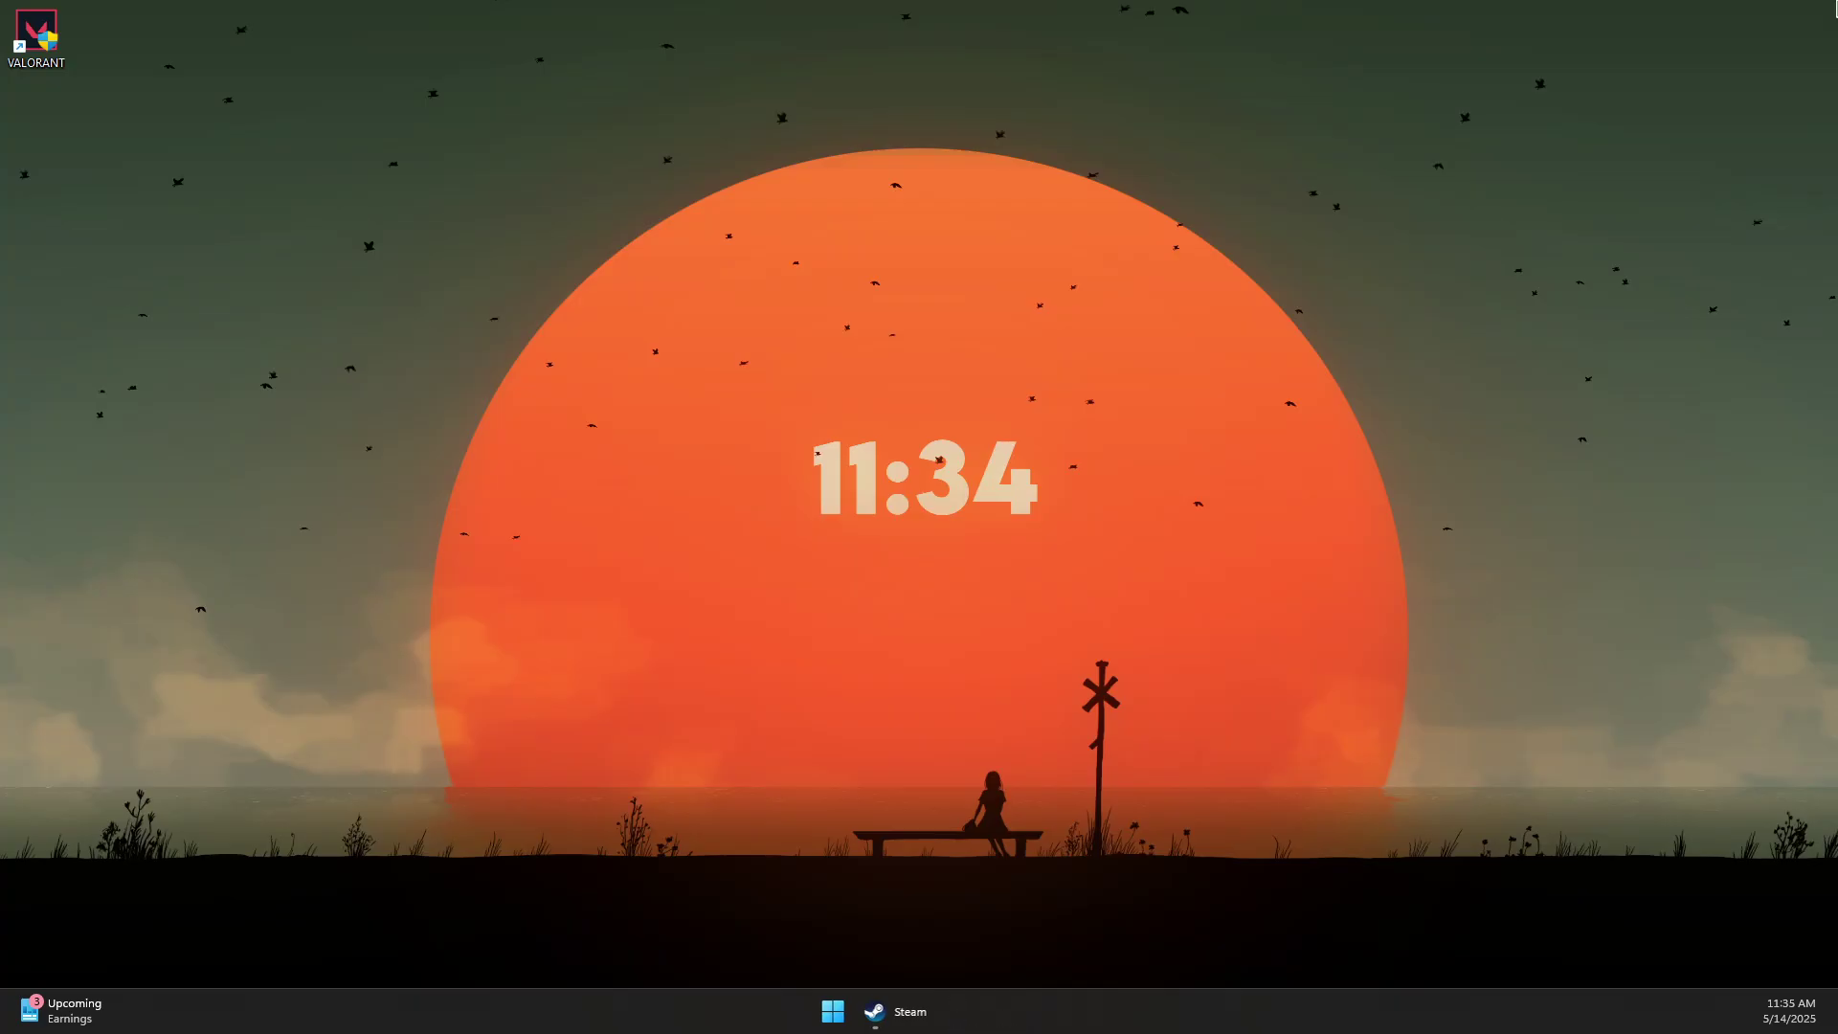